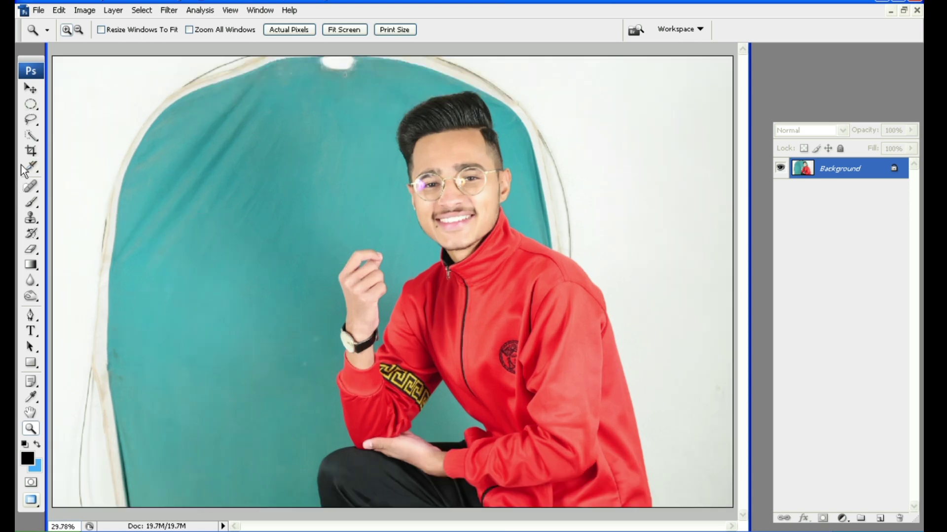
# Step: Zoom into the face and apply Unsharp Mask: 50% amount, 5.0-pixel radius, 0 threshold
pyautogui.click(28, 429)
pyautogui.moveTo(343, 103); pyautogui.dragTo(492, 304)
pyautogui.scroll(2, 483, 204)
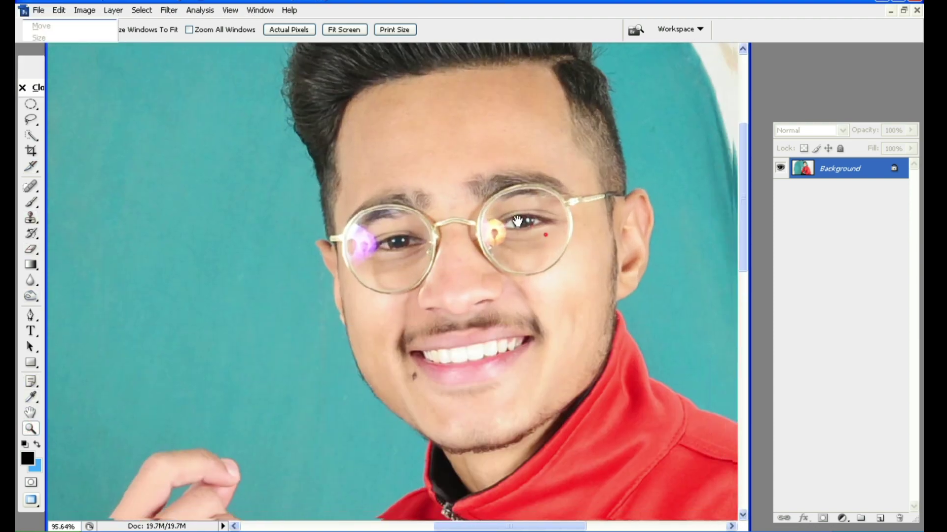
pyautogui.moveTo(459, 222)
pyautogui.mouseDown()
pyautogui.moveTo(427, 245)
pyautogui.moveTo(426, 192)
pyautogui.mouseUp()
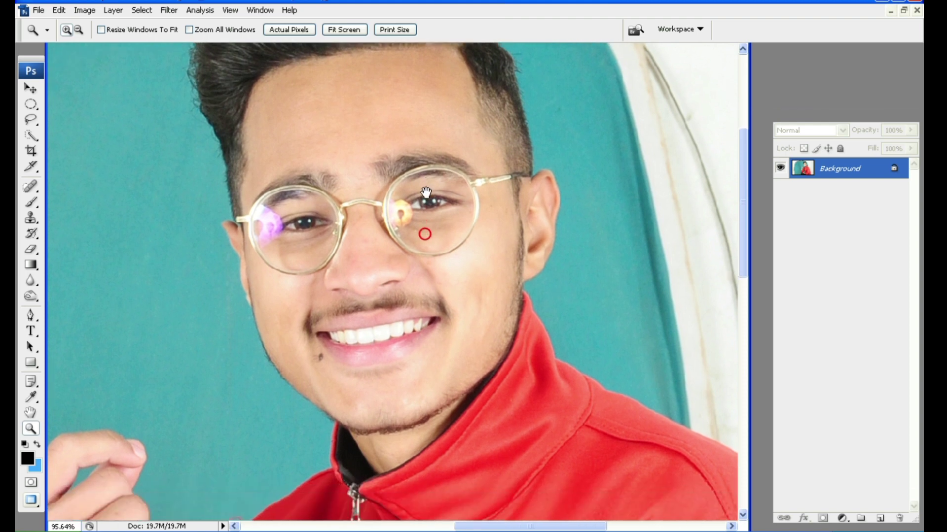
pyautogui.scroll(-3, 426, 192)
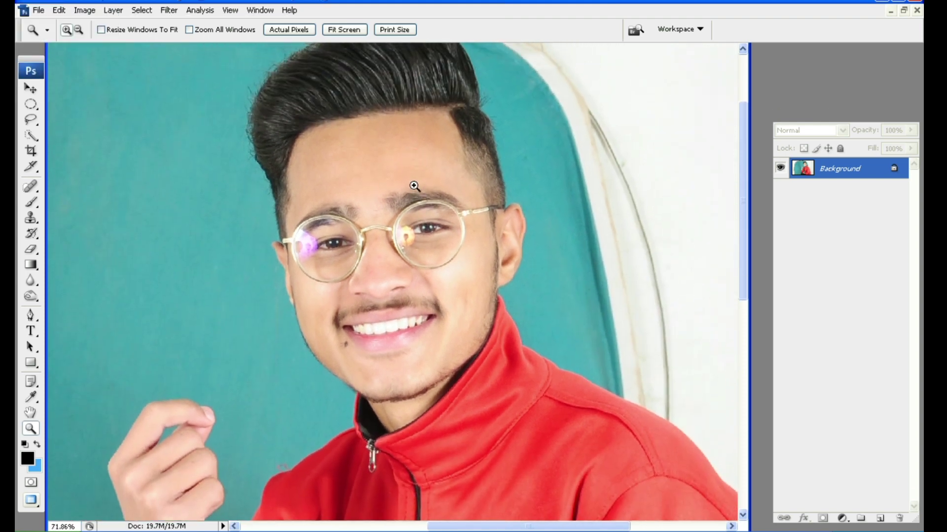
pyautogui.click(167, 10)
pyautogui.moveTo(222, 215)
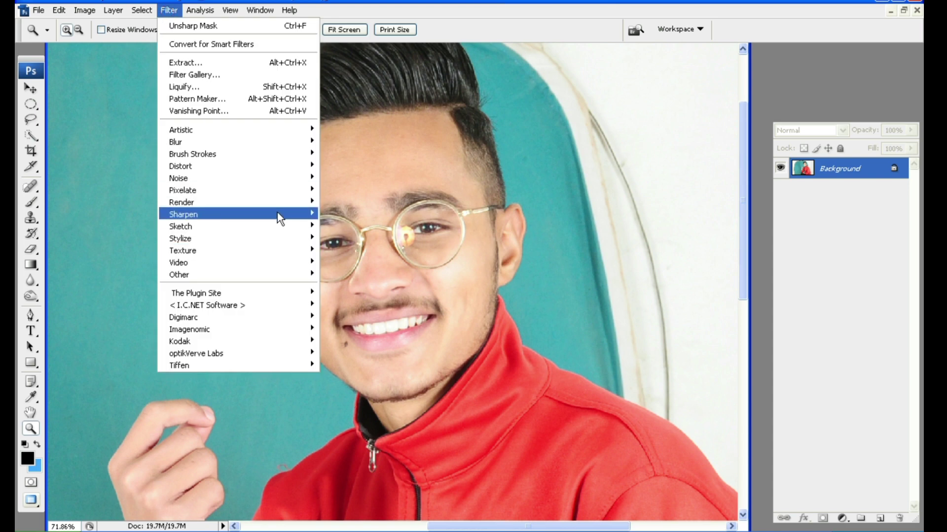
pyautogui.click(386, 263)
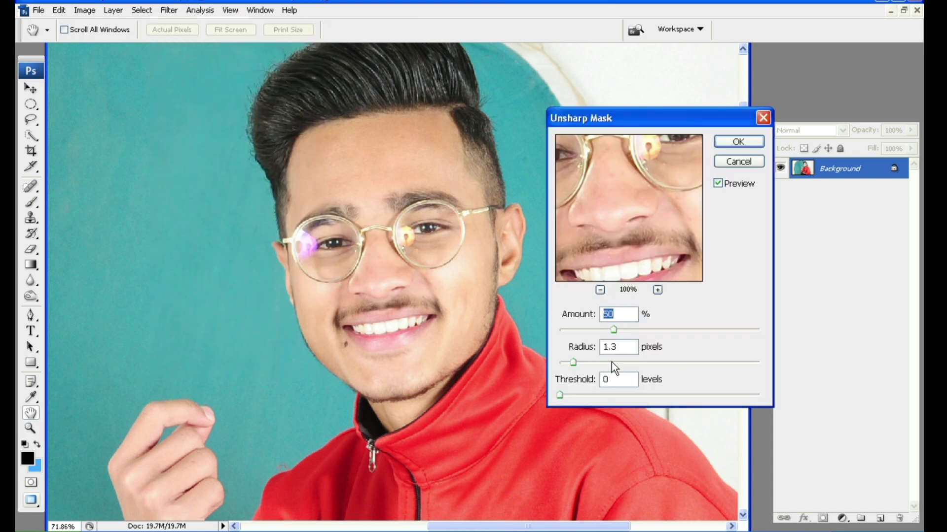
pyautogui.moveTo(616, 362); pyautogui.dragTo(613, 362)
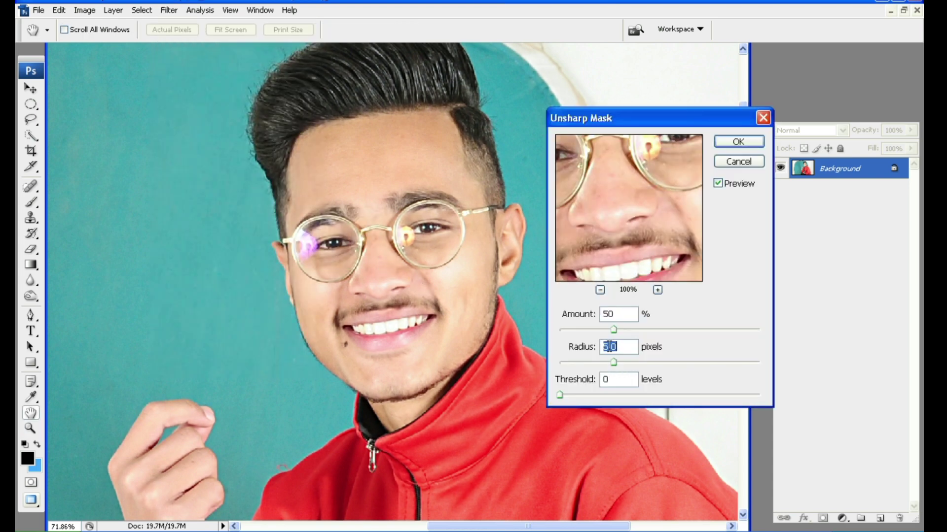
pyautogui.press('Return')
pyautogui.click(374, 146)
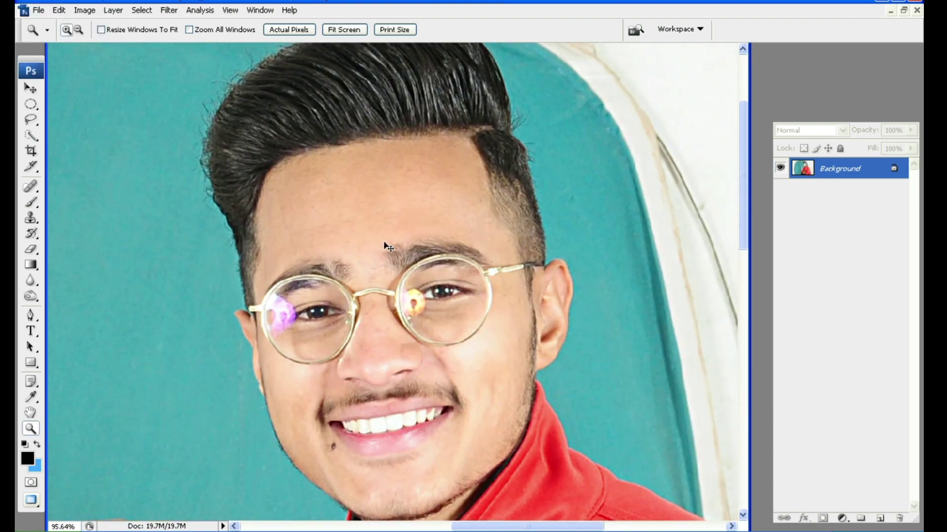
# Step: Switch to the Dodge tool with a 139-pixel brush
pyautogui.press('s')
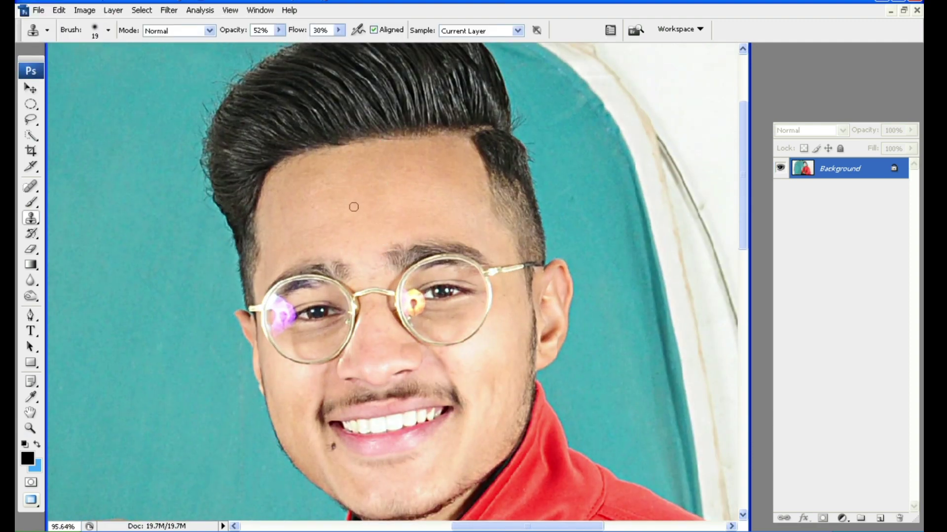
pyautogui.click(31, 296)
pyautogui.click(75, 295)
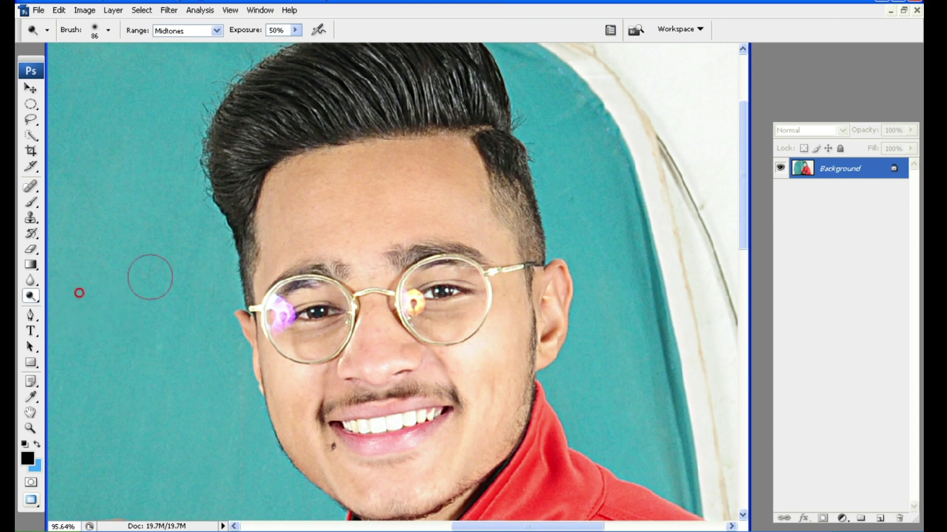
pyautogui.rightClick(348, 231)
pyautogui.moveTo(446, 257); pyautogui.dragTo(444, 257)
pyautogui.click(431, 197)
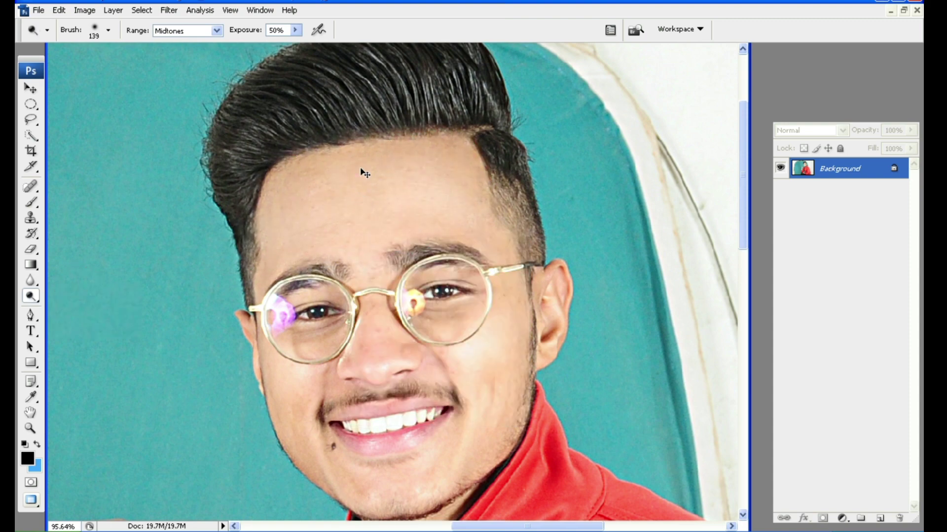
pyautogui.hotkey('ctrl', '-')
# Step: Fade the first dodge pass to a lower strength and shrink the brush to 80 pixels
pyautogui.hotkey('ctrl', 'shift', 'f')
pyautogui.click(477, 183)
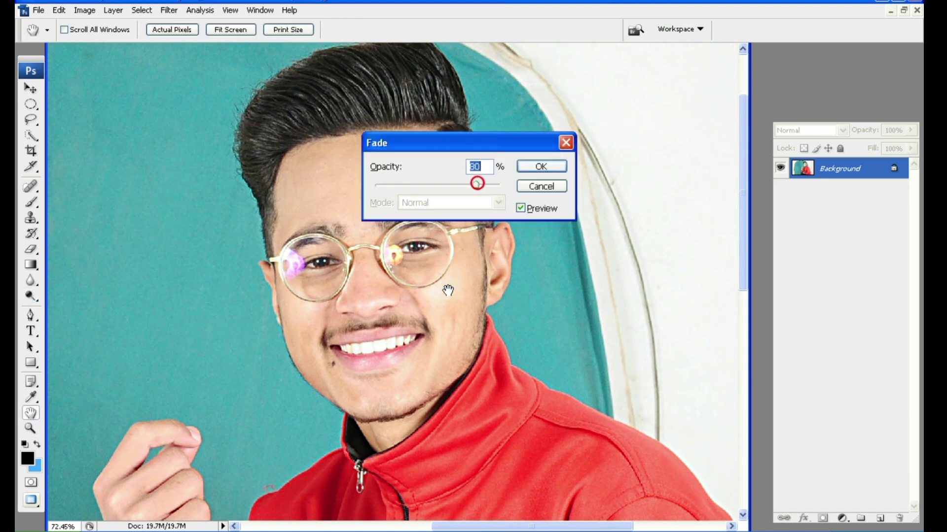
pyautogui.press('Escape')
pyautogui.press(']')
pyautogui.press('[')
pyautogui.press('[')
pyautogui.press('[')
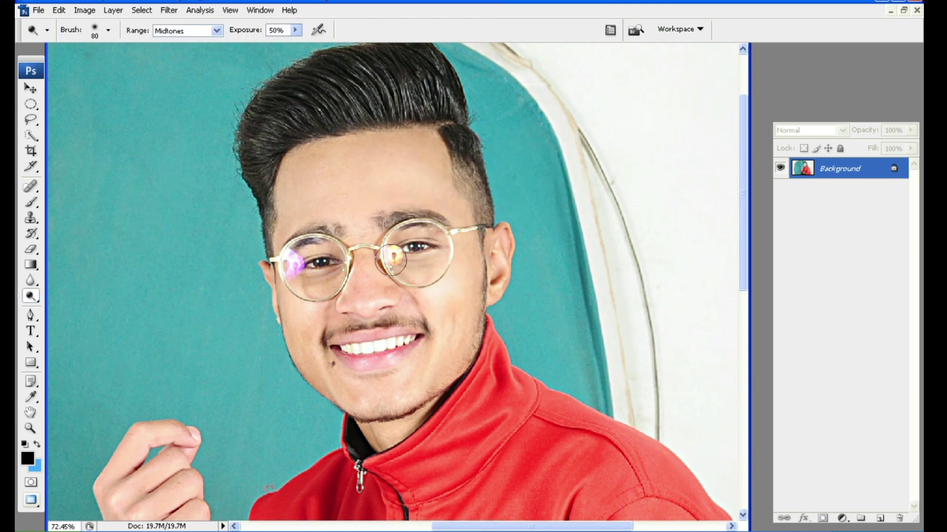
# Step: Dodge the right lens of the glasses and fade that stroke to 59%
pyautogui.rightClick(404, 259)
pyautogui.press('Escape')
pyautogui.click(405, 260)
pyautogui.hotkey('ctrl', 'shift', 'f')
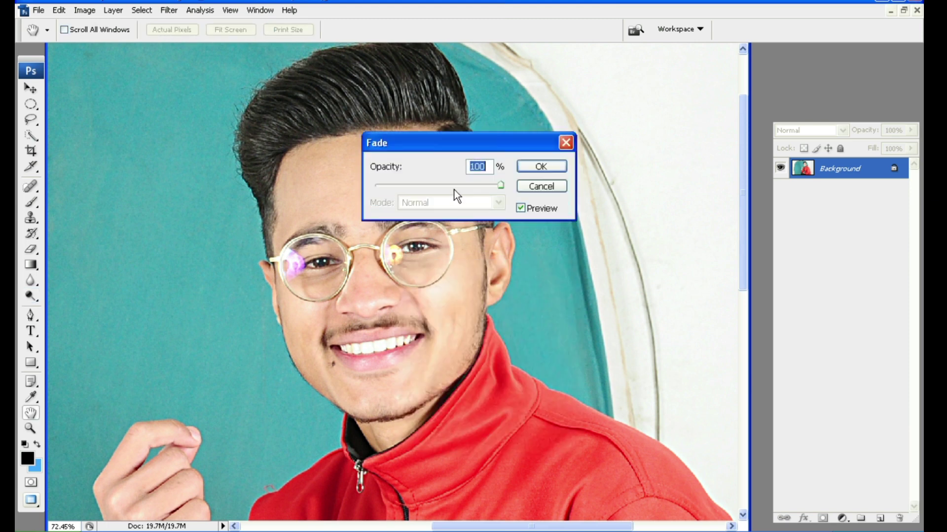
pyautogui.press('Return')
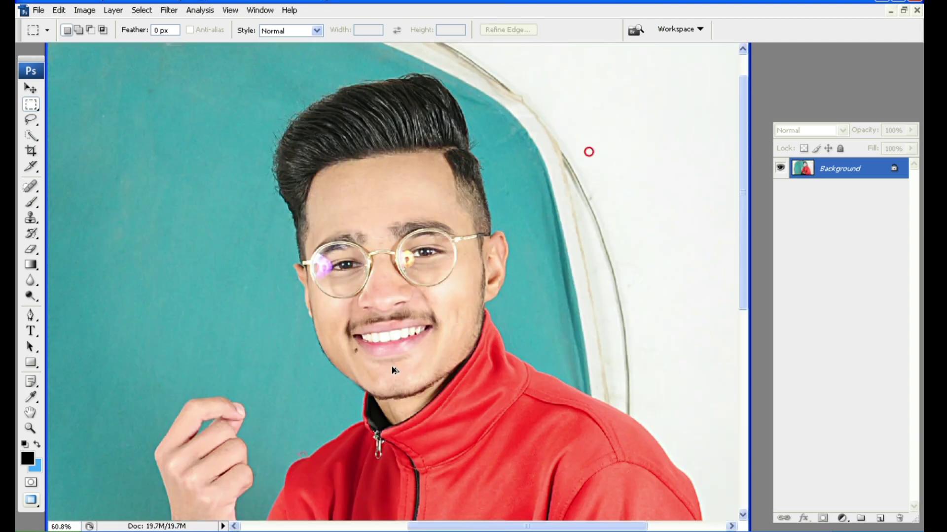
# Step: Return to the Dodge tool and fade the last dodge stroke to 22%
pyautogui.press('o')
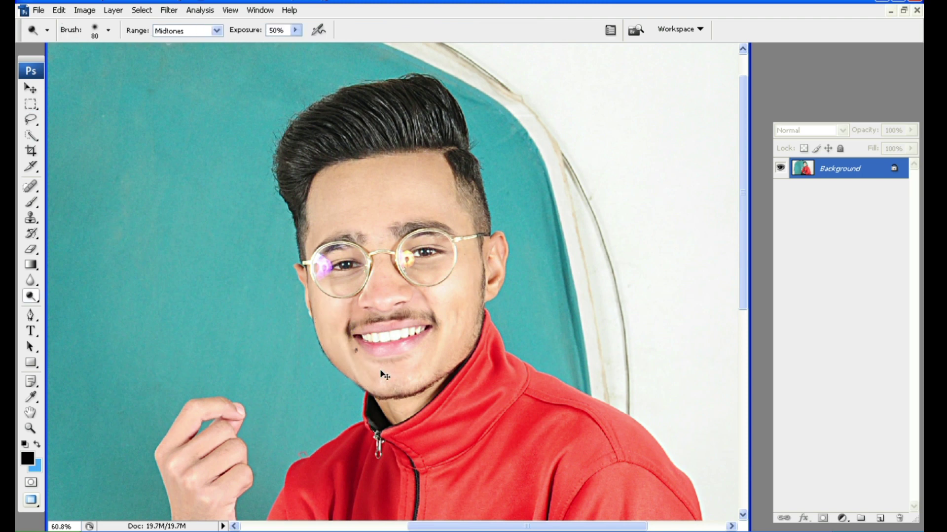
pyautogui.hotkey('ctrl', 'shift', 'f')
pyautogui.click(402, 185)
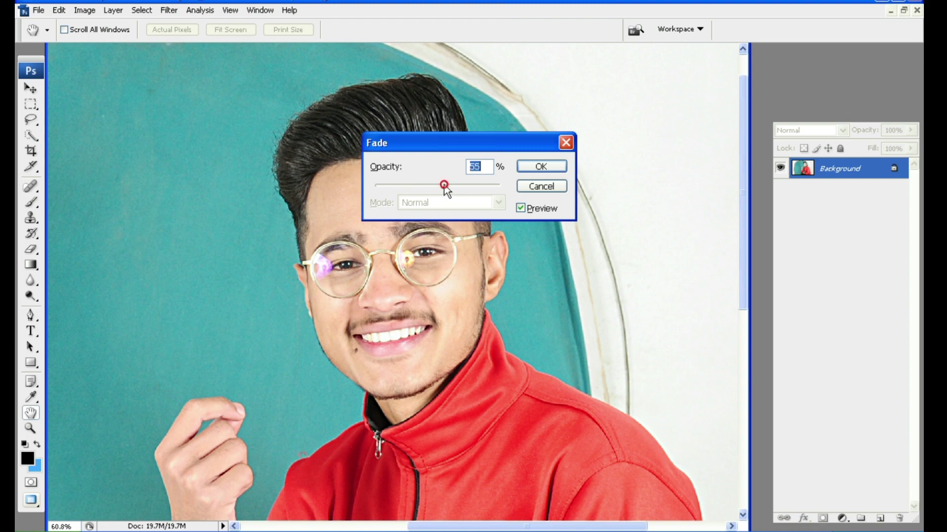
pyautogui.press('Return')
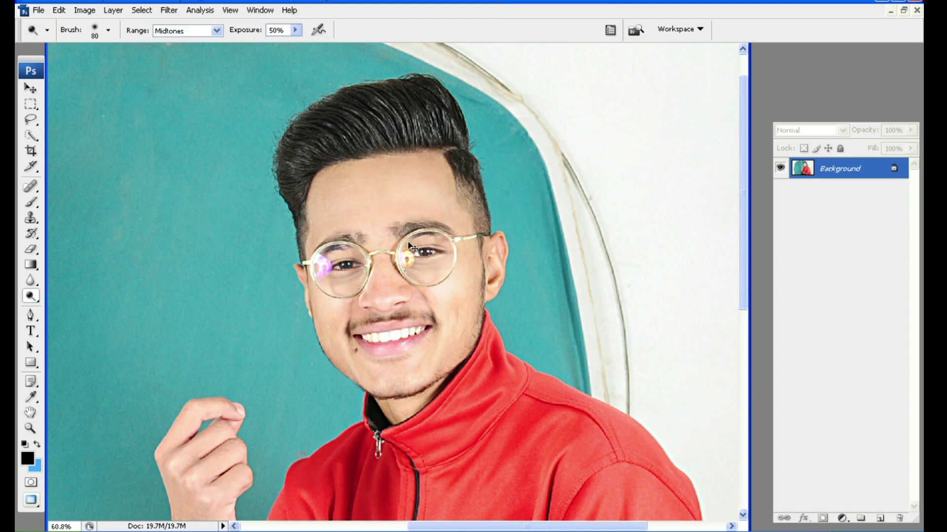
# Step: Fade another dodge stroke to a subtler strength
pyautogui.scroll(-2, 505, 232)
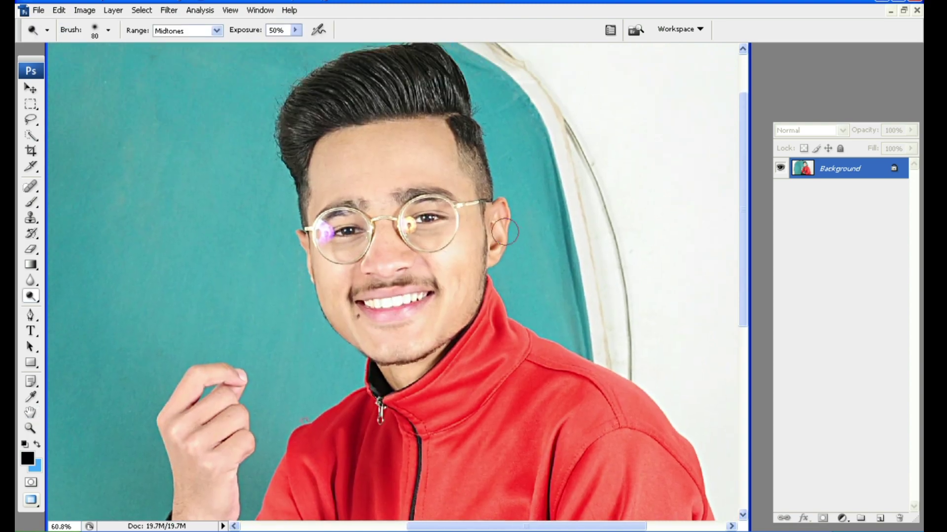
pyautogui.hotkey('ctrl', 'shift', 'f')
pyautogui.click(414, 185)
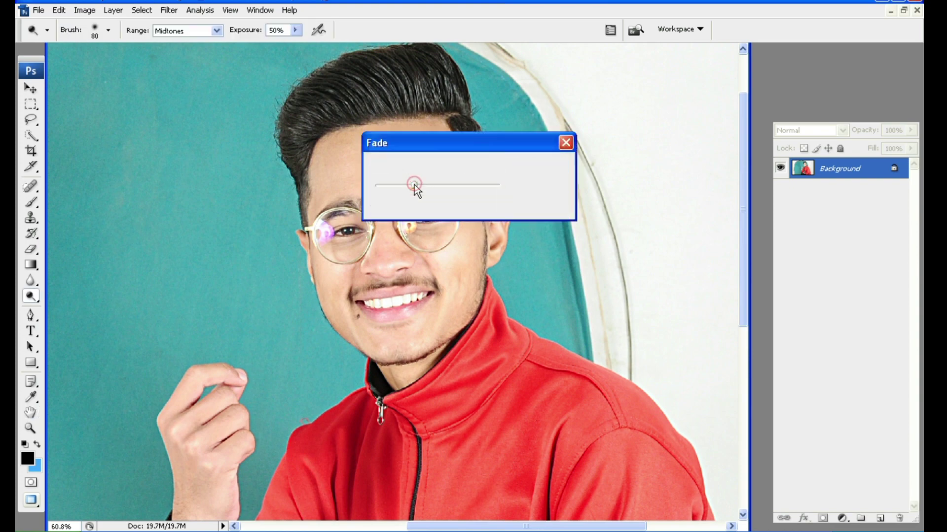
pyautogui.press('Return')
pyautogui.scroll(-5, 402, 192)
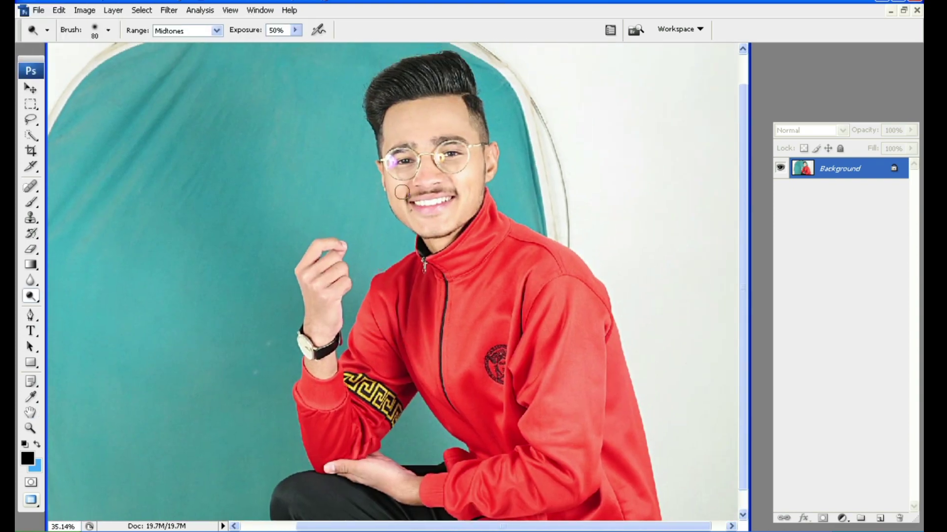
pyautogui.scroll(2, 402, 191)
pyautogui.scroll(3, 401, 191)
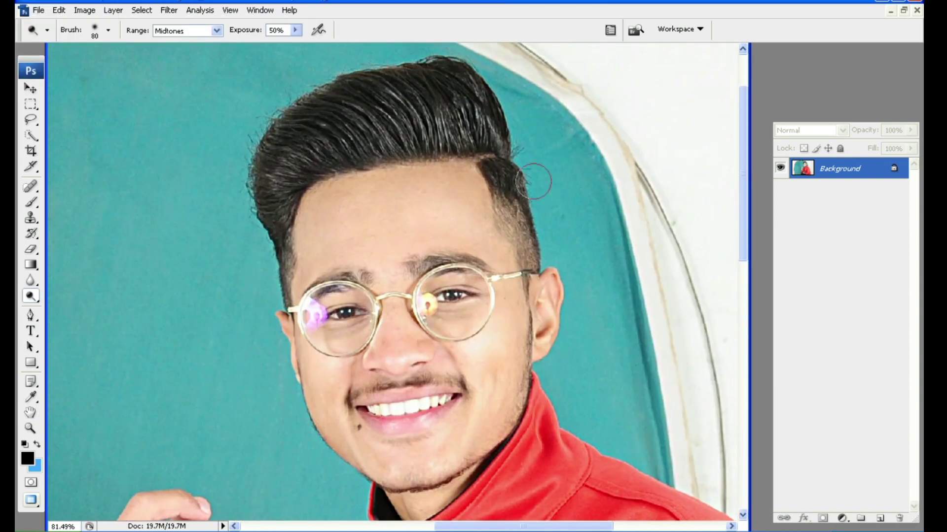
# Step: Apply a second Unsharp Mask: 50% amount, 4.6-pixel radius, 0 threshold
pyautogui.click(168, 9)
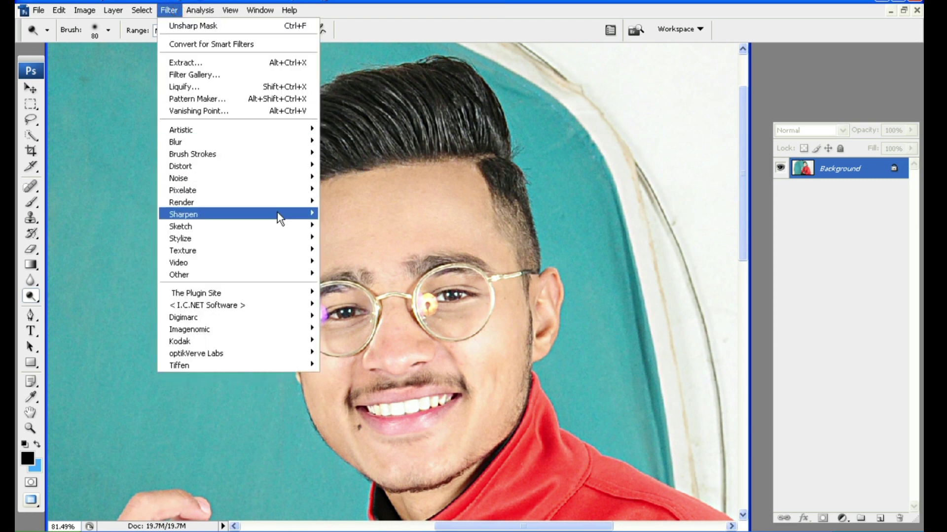
pyautogui.moveTo(222, 214)
pyautogui.click(383, 262)
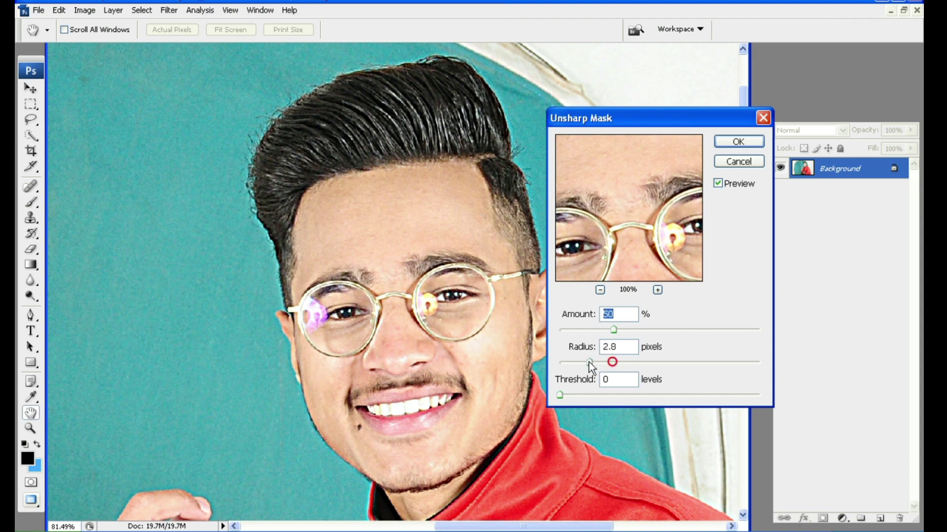
pyautogui.click(608, 361)
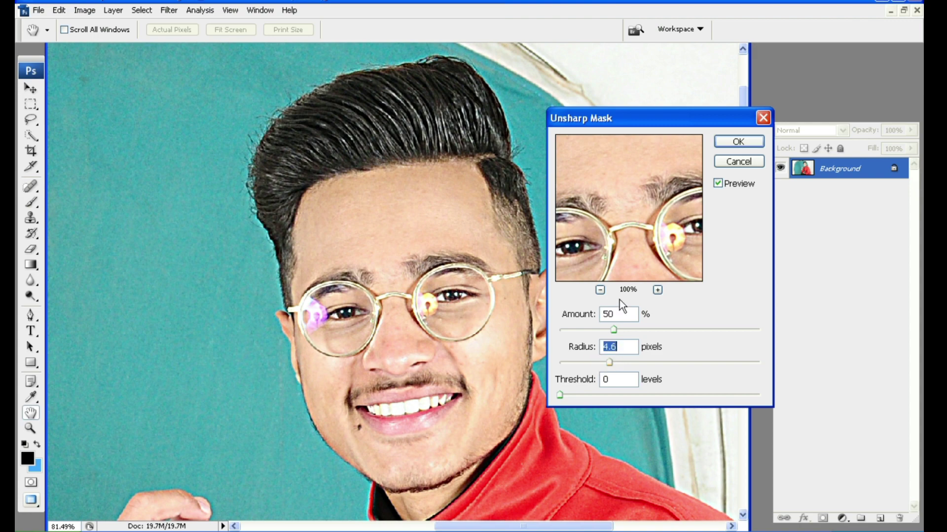
pyautogui.click(734, 143)
pyautogui.press('o')
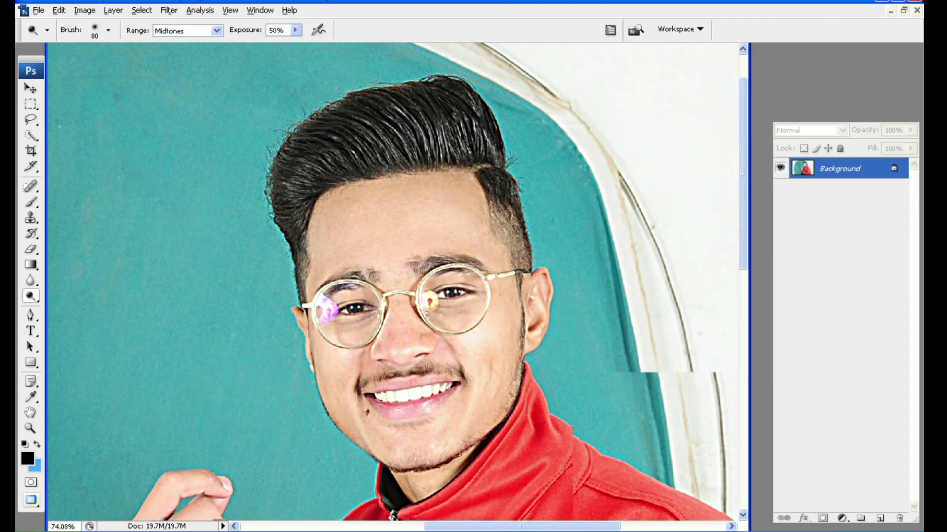
pyautogui.scroll(-4, 394, 281)
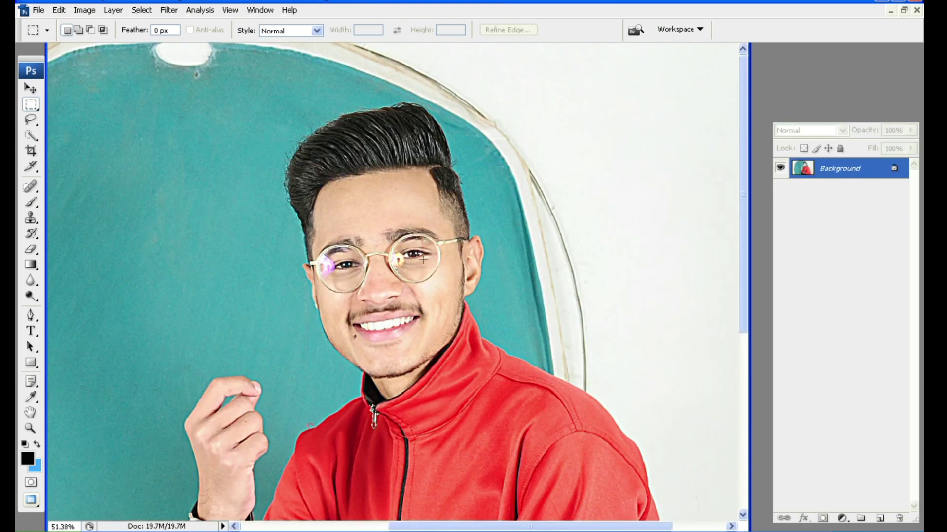
# Step: Duplicate the Background into Layer 1 with Ctrl+J
pyautogui.hotkey('ctrl', 'j')
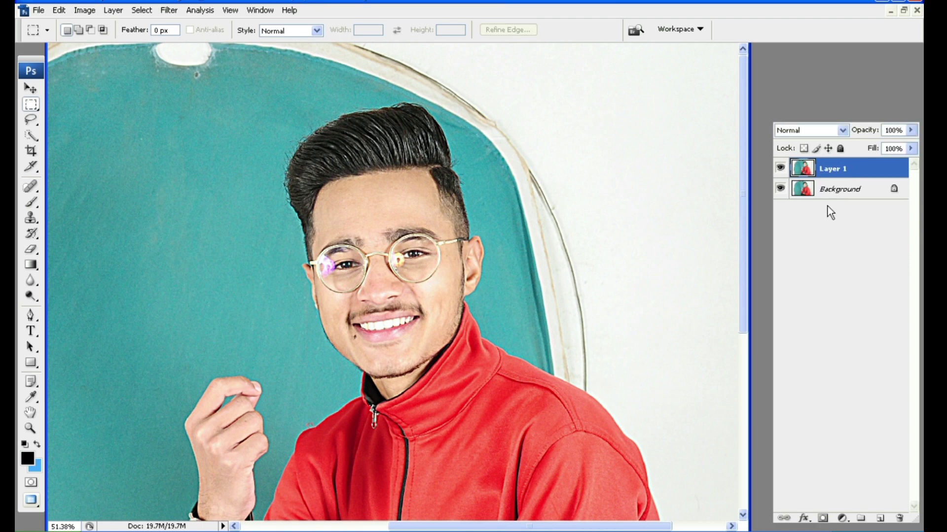
pyautogui.scroll(3, 438, 180)
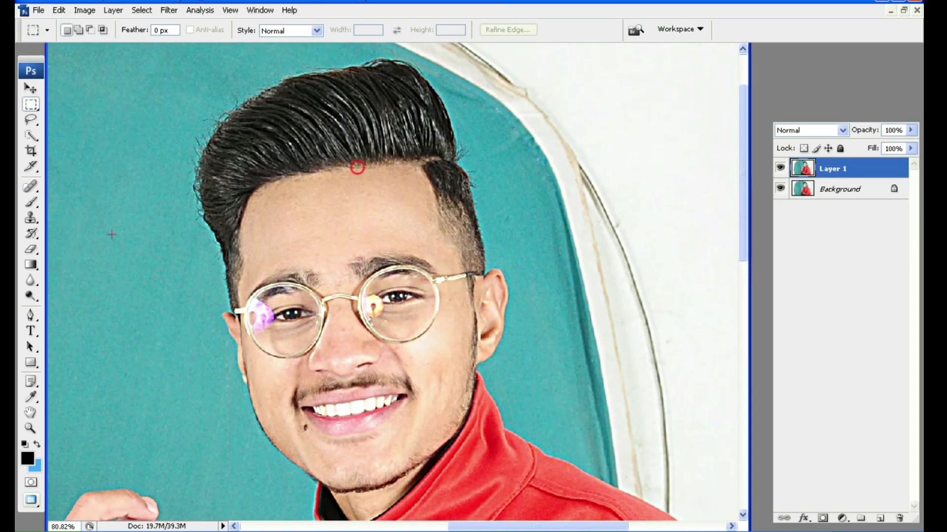
# Step: Set up the Clone Stamp at 62 px with 25% flow, then enlarge it to 90 px
pyautogui.click(32, 216)
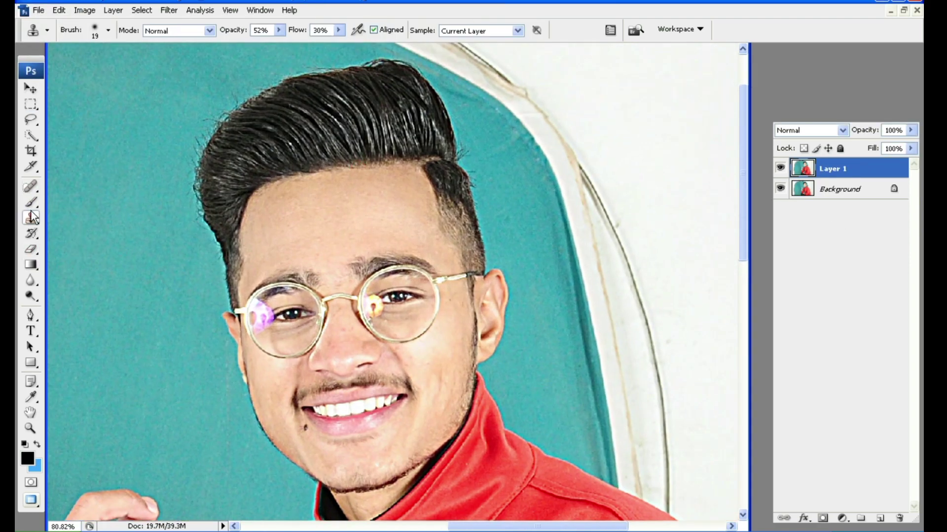
pyautogui.rightClick(334, 235)
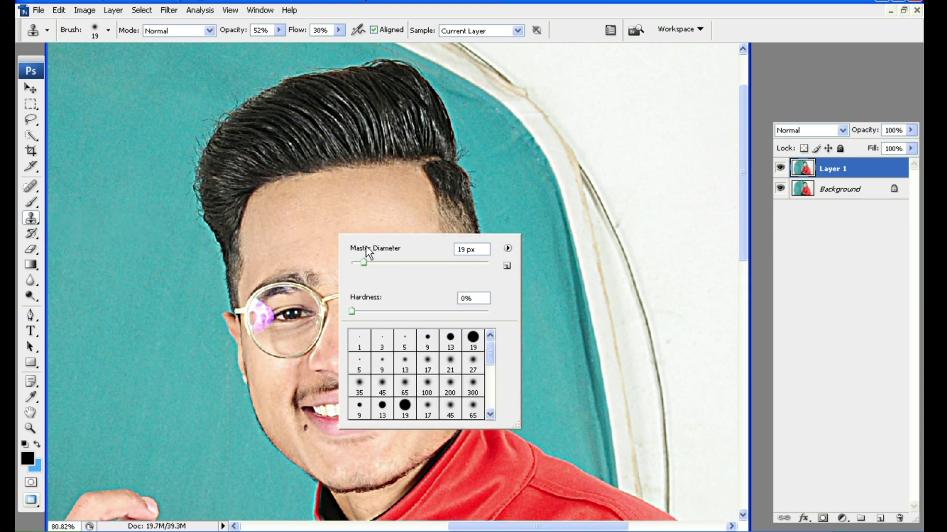
pyautogui.click(395, 262)
pyautogui.write('10')
pyautogui.press('Return')
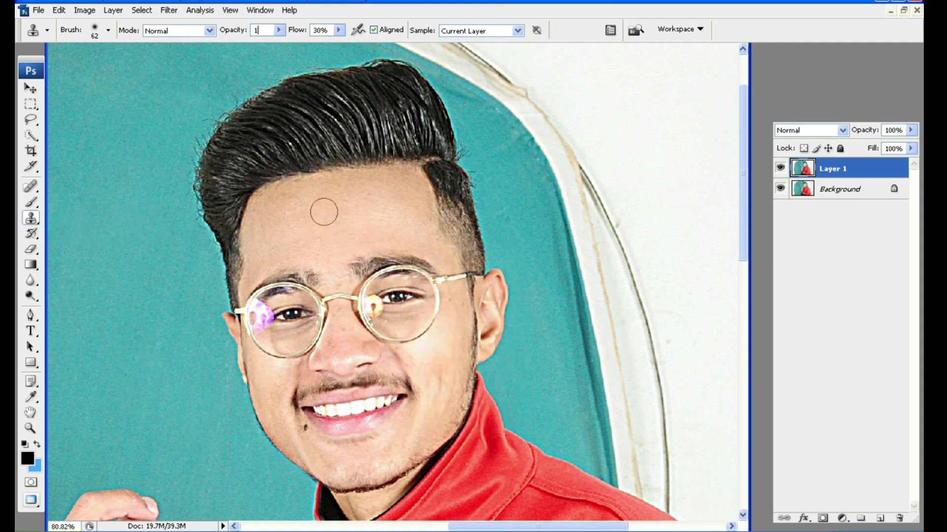
pyautogui.press('Tab')
pyautogui.write('25')
pyautogui.press(']')
pyautogui.press(']')
pyautogui.press(']')
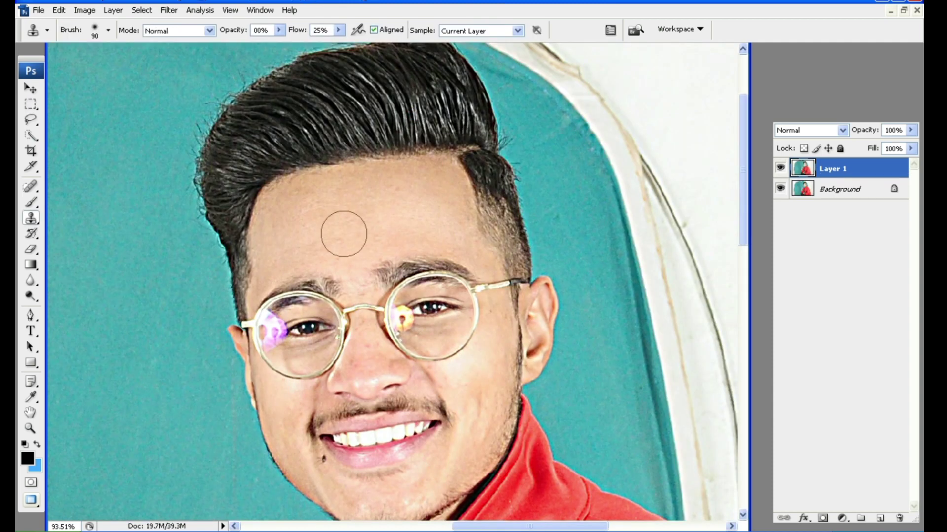
# Step: Sample clean forehead skin and clone it across the forehead
pyautogui.keyDown('alt'); pyautogui.click(351, 223); pyautogui.keyUp('alt')
pyautogui.keyDown('alt'); pyautogui.click(355, 224); pyautogui.keyUp('alt')
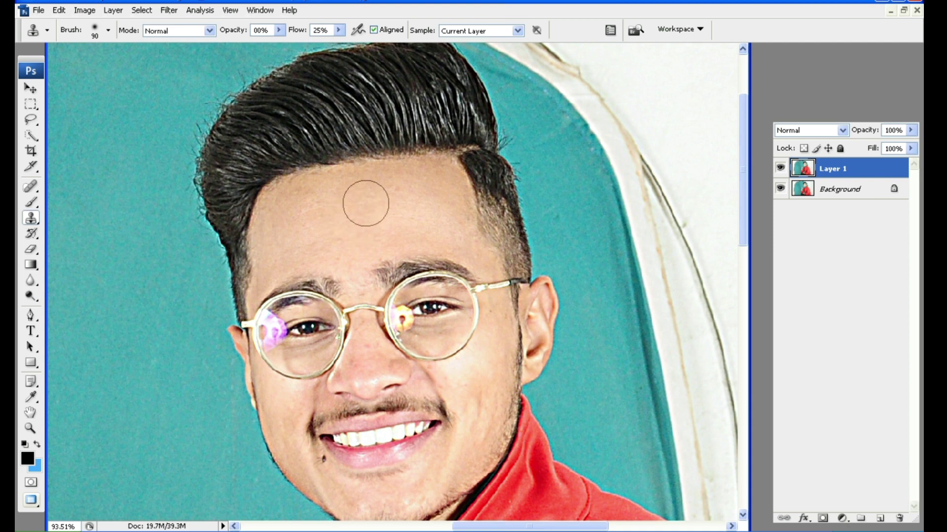
pyautogui.keyDown('alt'); pyautogui.click(418, 181); pyautogui.keyUp('alt')
pyautogui.keyDown('alt'); pyautogui.click(373, 188); pyautogui.keyUp('alt')
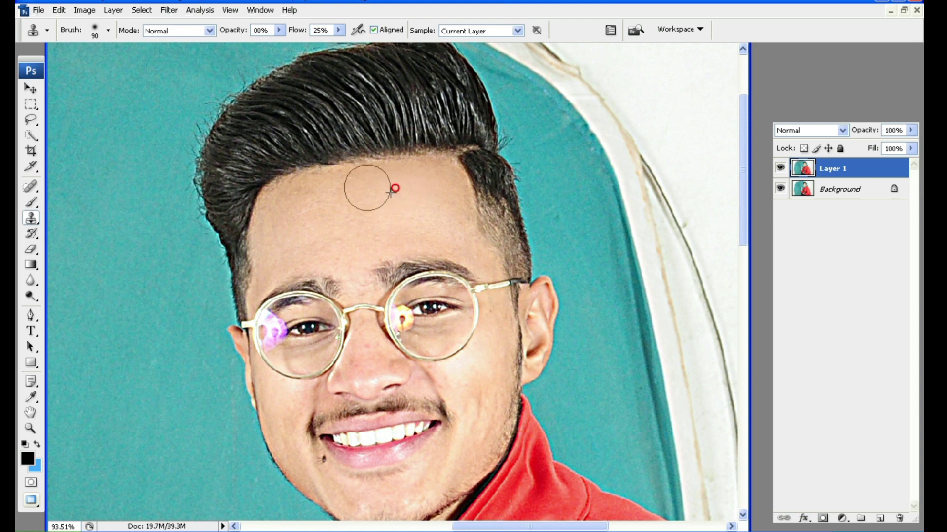
pyautogui.keyDown('alt'); pyautogui.click(316, 198); pyautogui.keyUp('alt')
pyautogui.keyDown('alt'); pyautogui.click(301, 211); pyautogui.keyUp('alt')
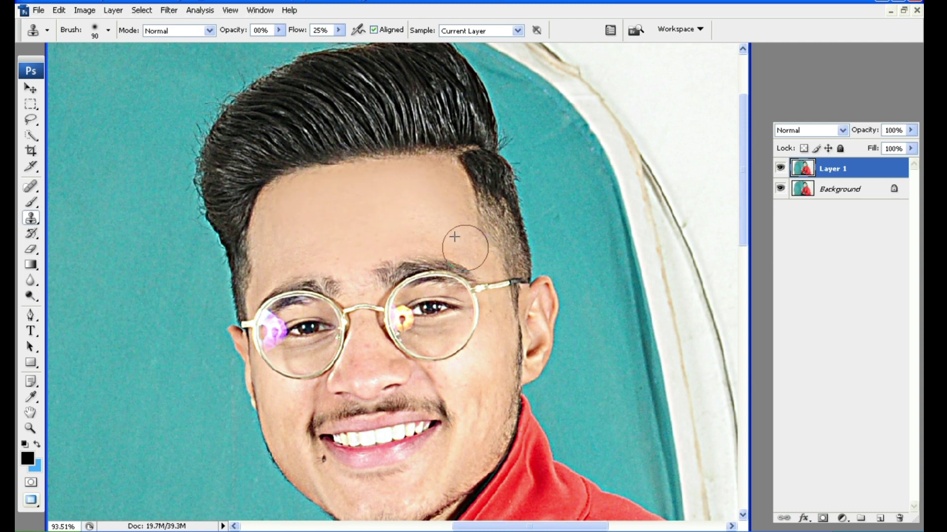
# Step: With a 50 px brush, smooth the right, left and centre forehead skin
pyautogui.press('[')
pyautogui.press('[')
pyautogui.press('[')
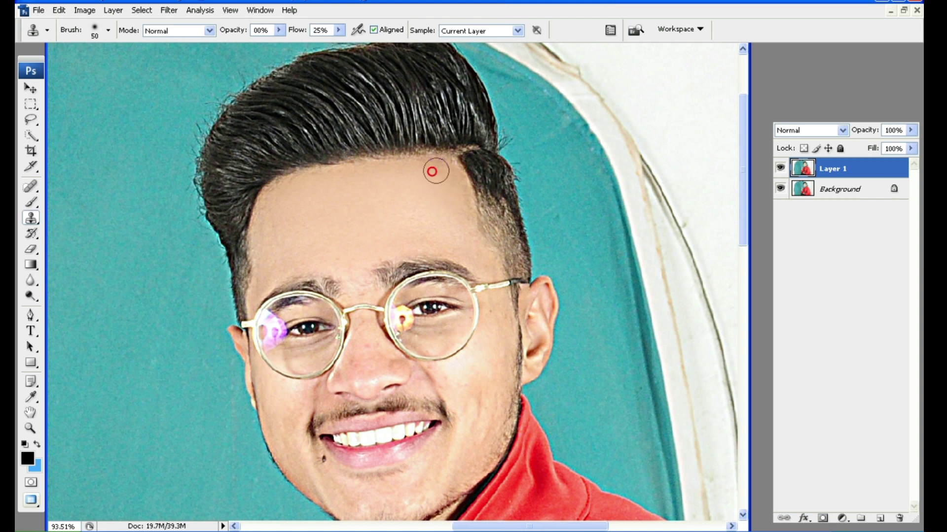
pyautogui.click(448, 226)
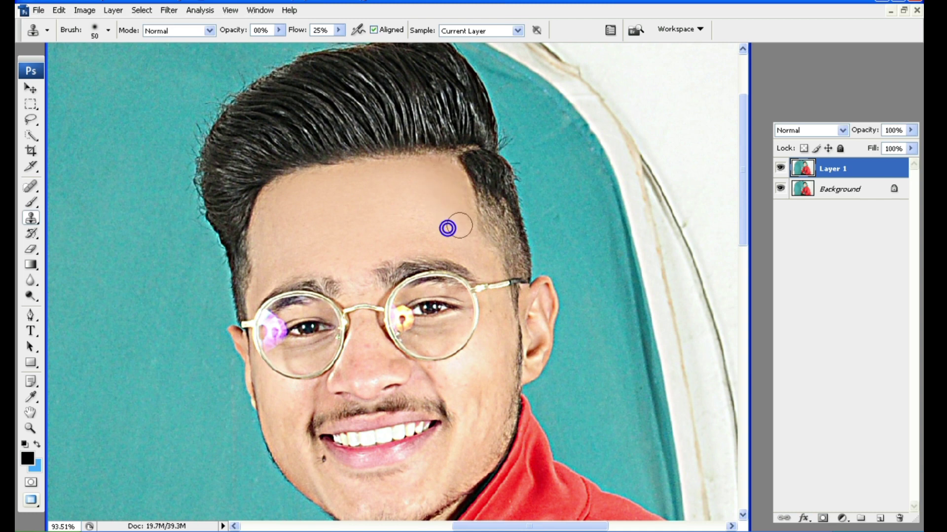
pyautogui.keyDown('alt'); pyautogui.click(441, 180); pyautogui.keyUp('alt')
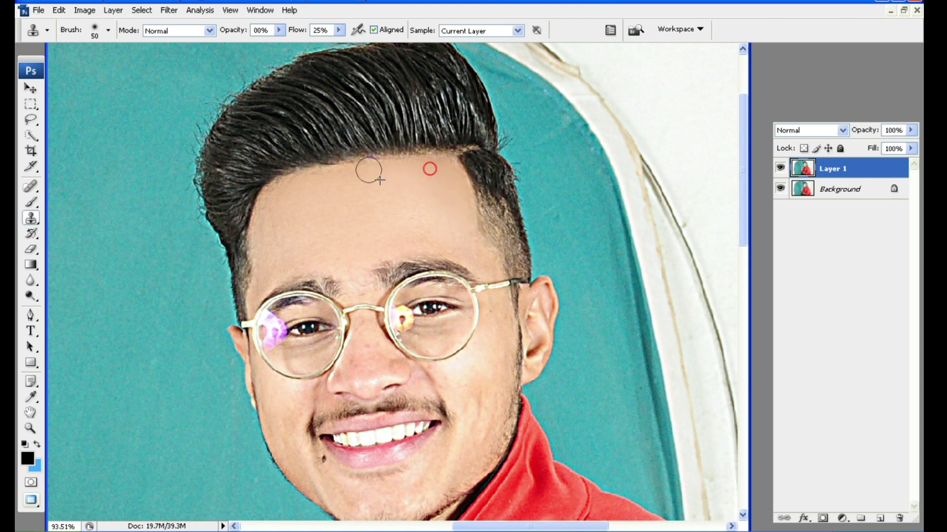
pyautogui.keyDown('alt'); pyautogui.click(275, 237); pyautogui.keyUp('alt')
pyautogui.keyDown('alt'); pyautogui.click(296, 224); pyautogui.keyUp('alt')
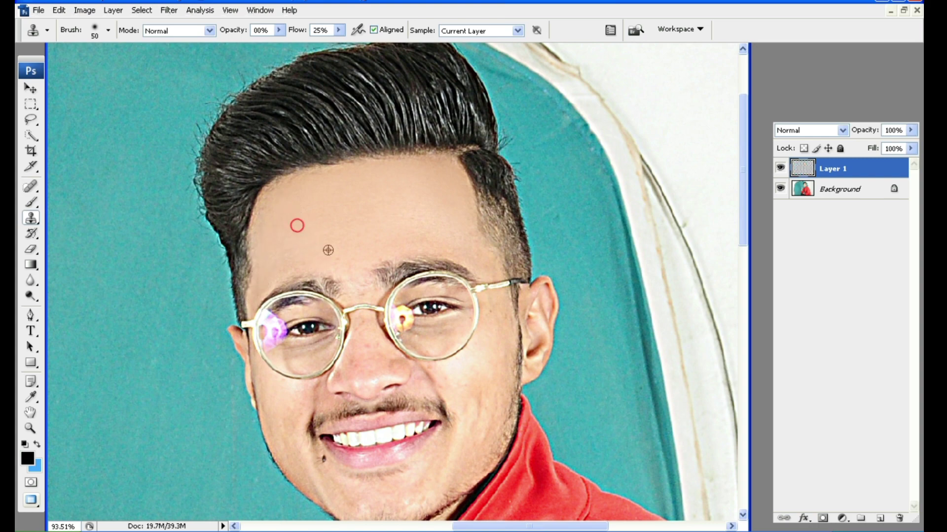
pyautogui.click(337, 206)
pyautogui.click(419, 180)
pyautogui.moveTo(454, 164); pyautogui.dragTo(430, 209)
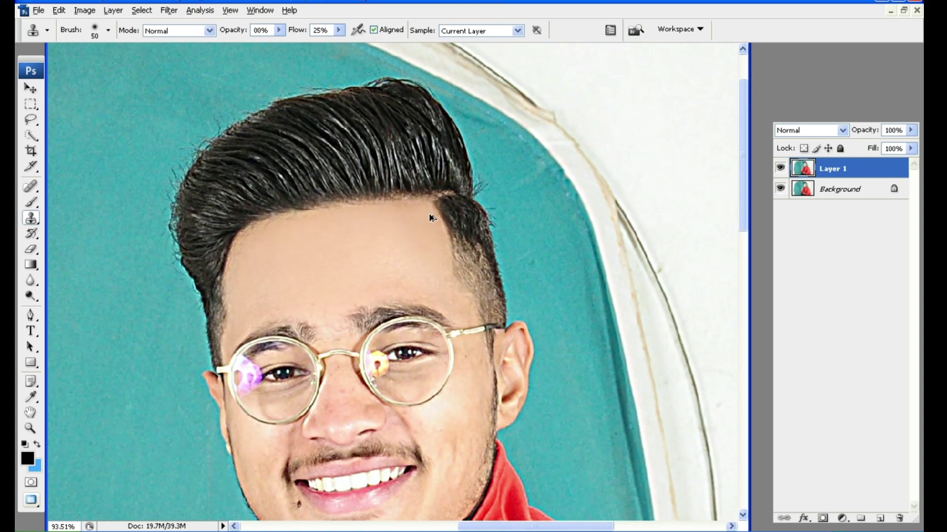
# Step: With a smaller brush, sample skin beside the right hairline and clone over the stray hairs
pyautogui.press('[')
pyautogui.press('[')
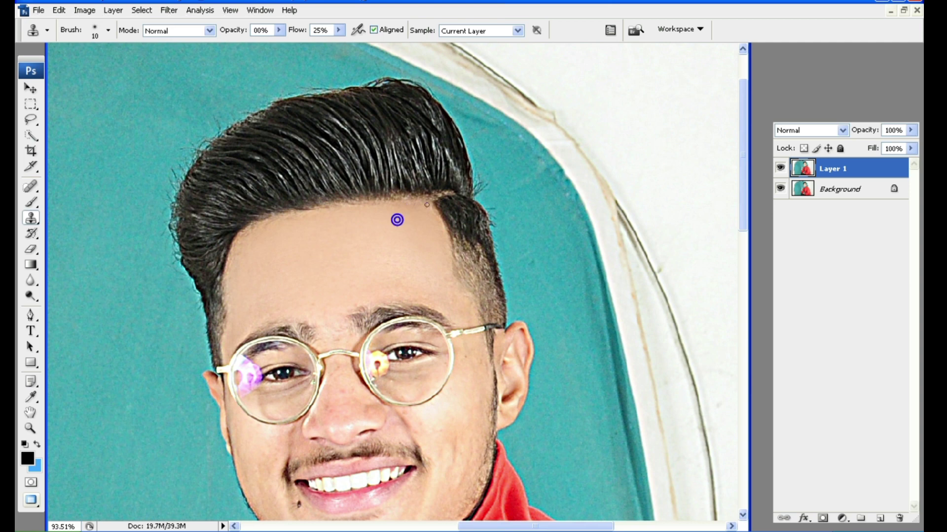
pyautogui.keyDown('alt'); pyautogui.click(418, 206); pyautogui.keyUp('alt')
pyautogui.keyDown('alt'); pyautogui.click(409, 214); pyautogui.keyUp('alt')
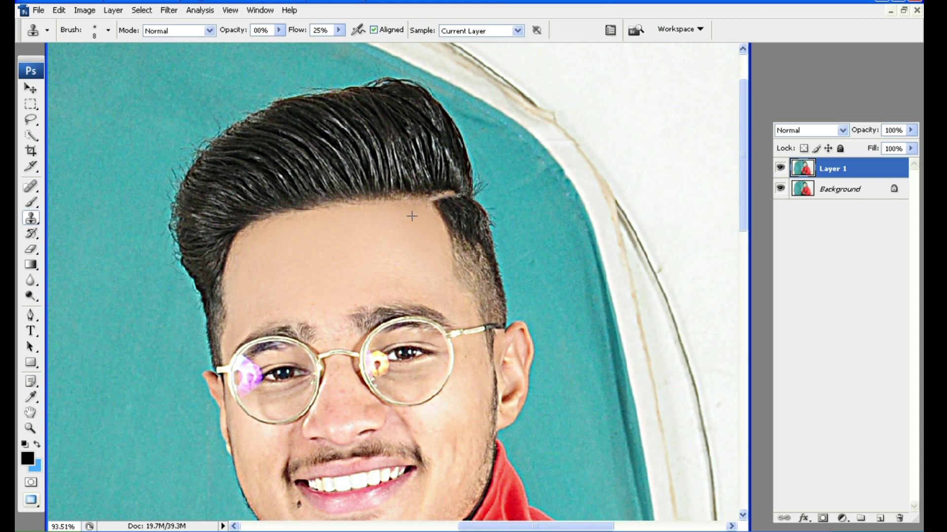
pyautogui.moveTo(445, 196); pyautogui.dragTo(427, 200)
pyautogui.moveTo(427, 205); pyautogui.dragTo(435, 196)
pyautogui.scroll(-5, 407, 215)
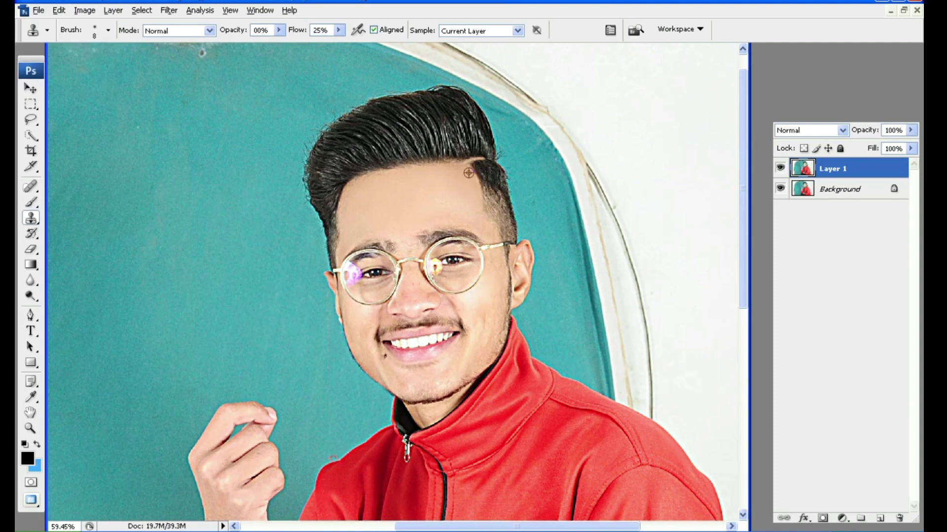
pyautogui.moveTo(452, 178); pyautogui.dragTo(409, 204)
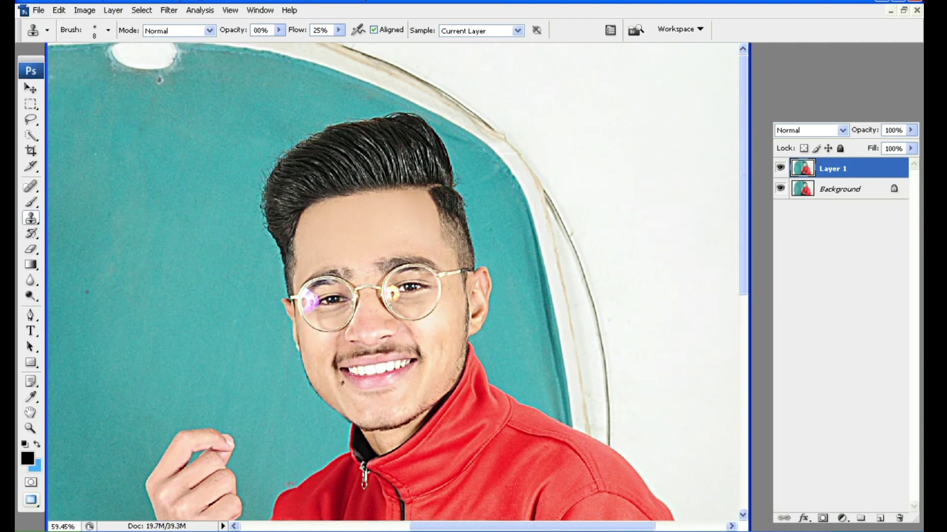
pyautogui.moveTo(31, 202); pyautogui.dragTo(78, 203)
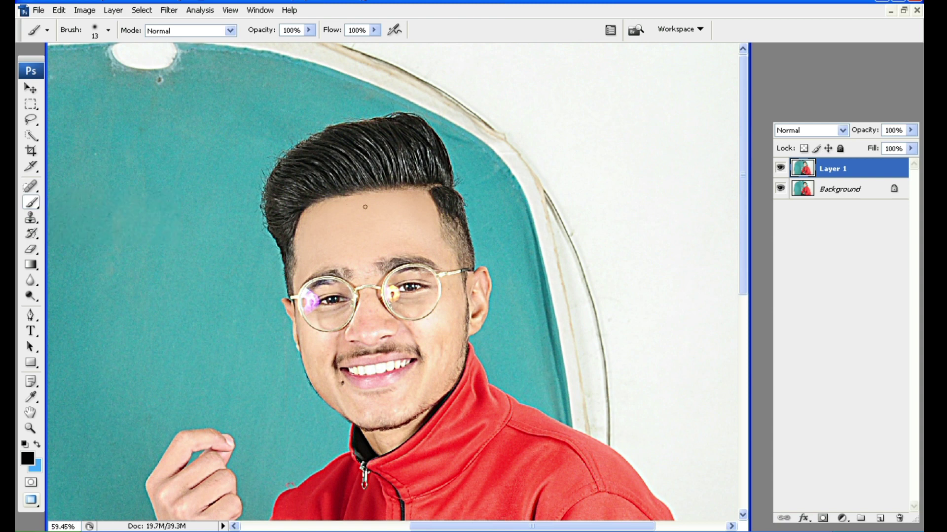
# Step: Set the foreground to forehead skin tone f5c8a6 and brush it along the right hairline
pyautogui.click(30, 458)
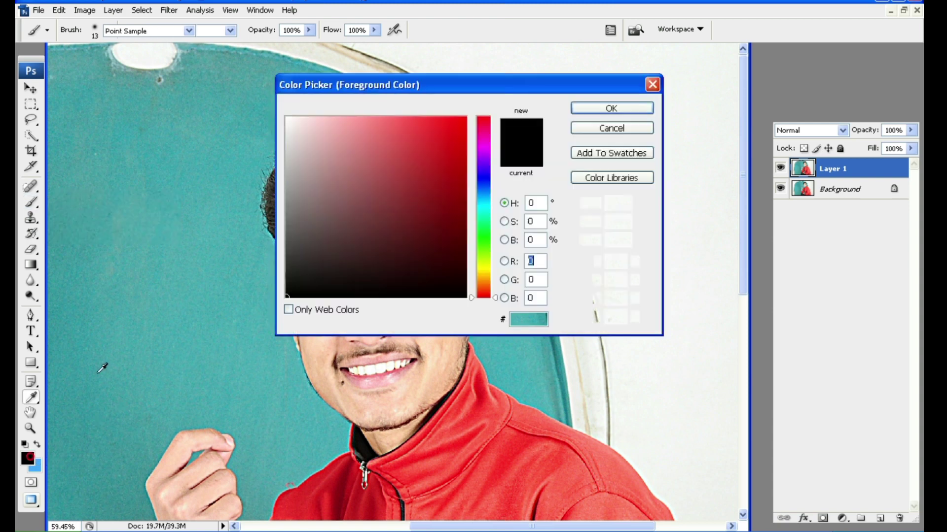
pyautogui.moveTo(441, 84); pyautogui.dragTo(603, 78)
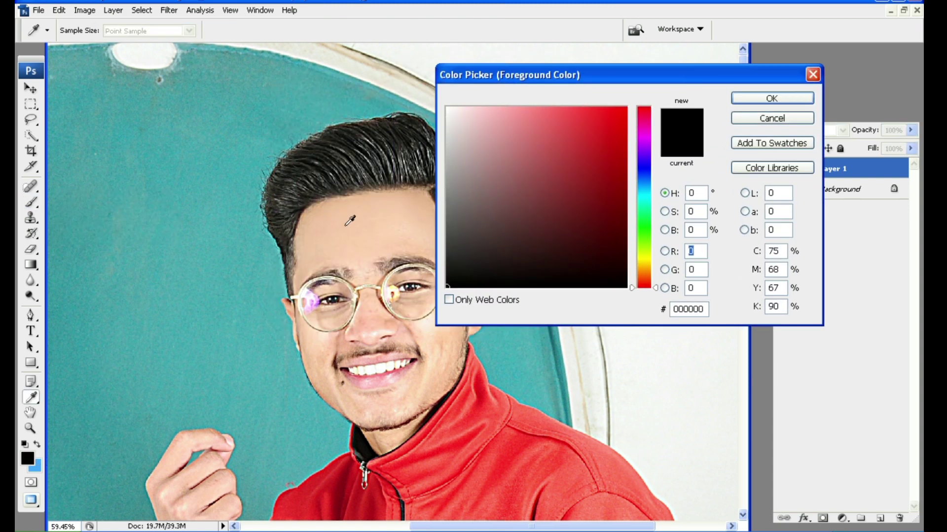
pyautogui.click(349, 222)
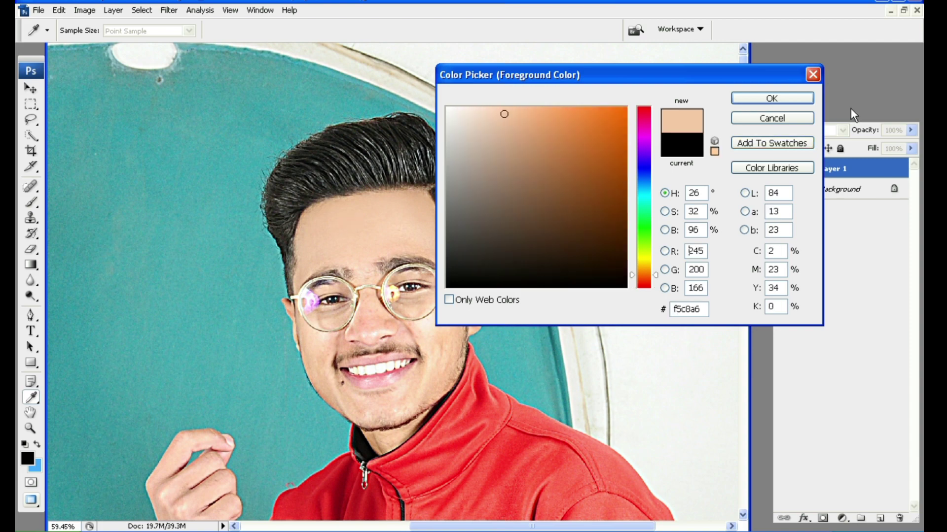
pyautogui.click(771, 98)
pyautogui.scroll(2, 428, 195)
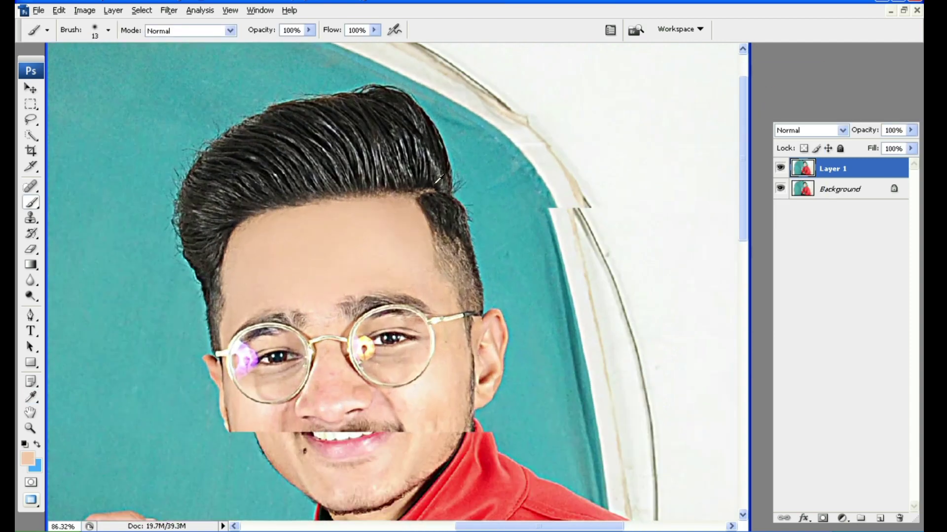
pyautogui.scroll(2, 428, 195)
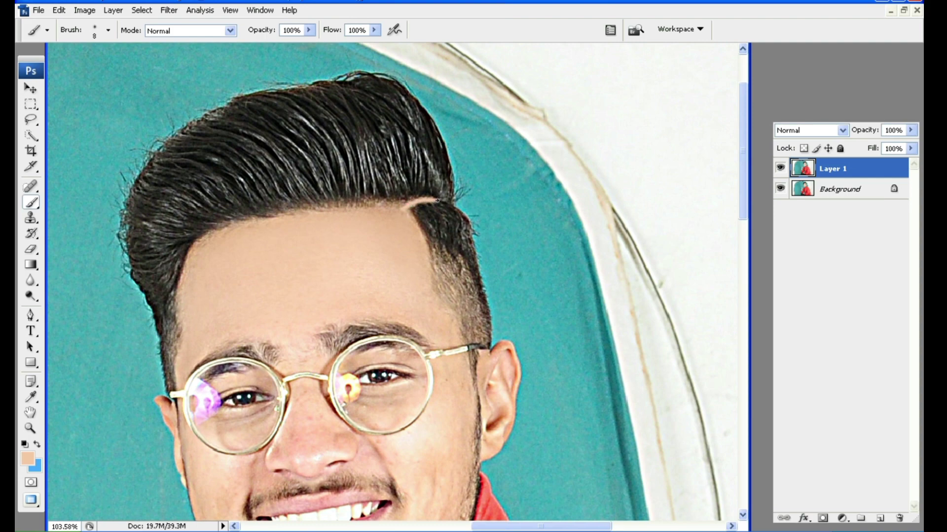
pyautogui.scroll(-2, 446, 200)
pyautogui.moveTo(447, 226); pyautogui.dragTo(432, 207)
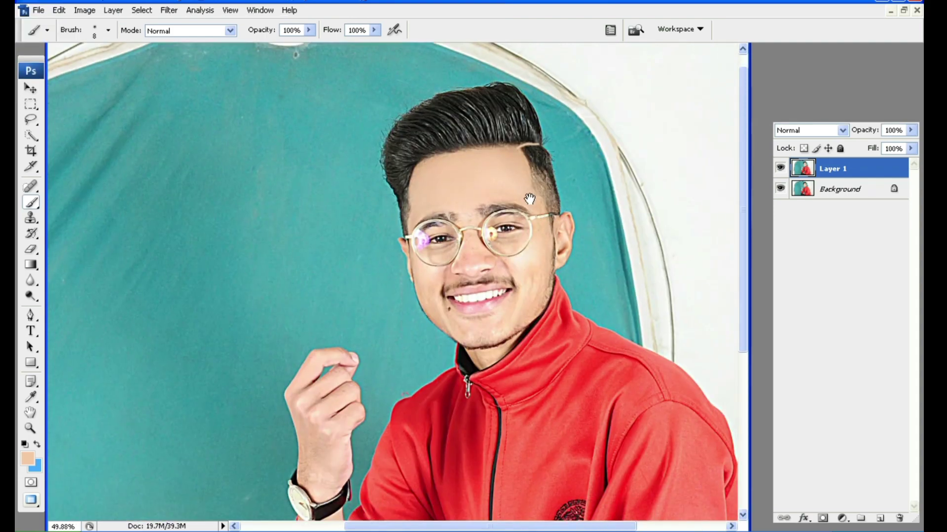
pyautogui.scroll(1, 432, 207)
pyautogui.scroll(3, 433, 207)
pyautogui.scroll(1, 432, 207)
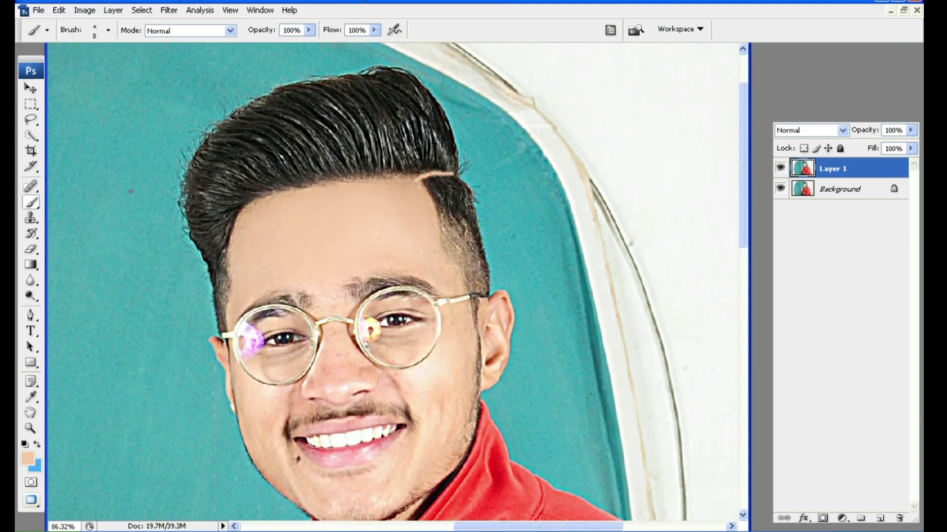
pyautogui.click(31, 217)
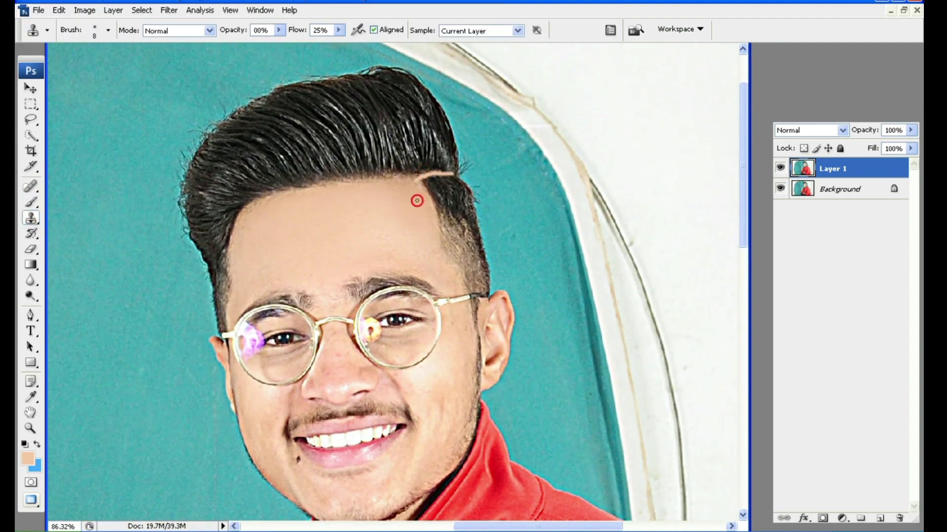
# Step: Clone skin along the new parting line to blend it into the hair
pyautogui.rightClick(417, 200)
pyautogui.press('Return')
pyautogui.keyDown('alt'); pyautogui.click(401, 187); pyautogui.keyUp('alt')
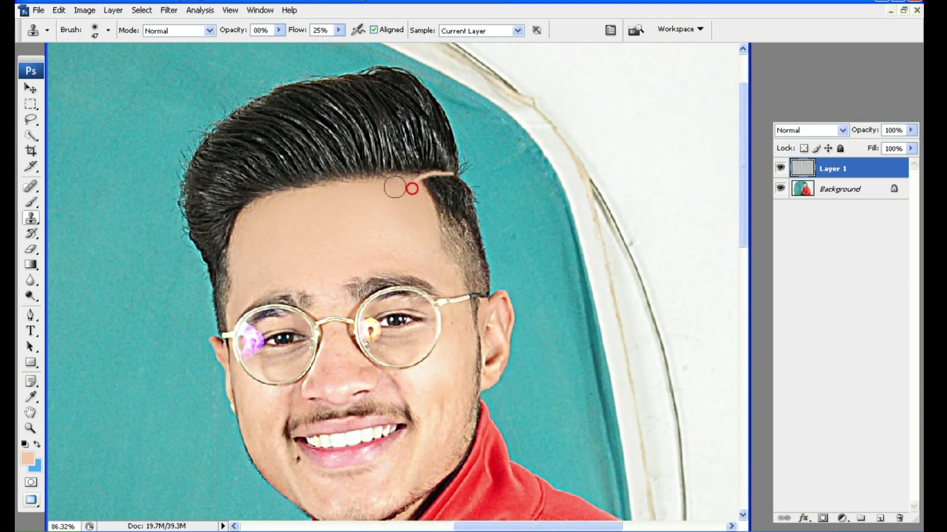
pyautogui.scroll(-2, 412, 186)
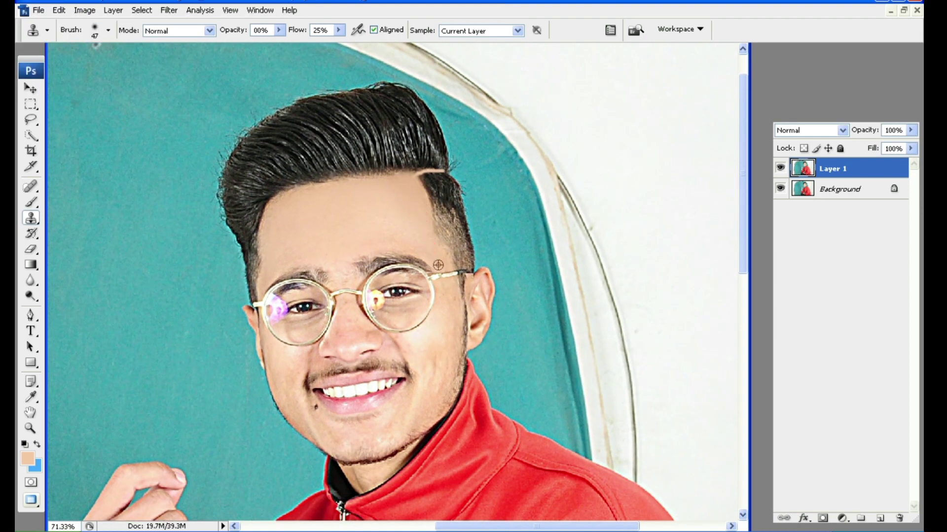
pyautogui.scroll(-3, 424, 232)
pyautogui.scroll(-3, 428, 242)
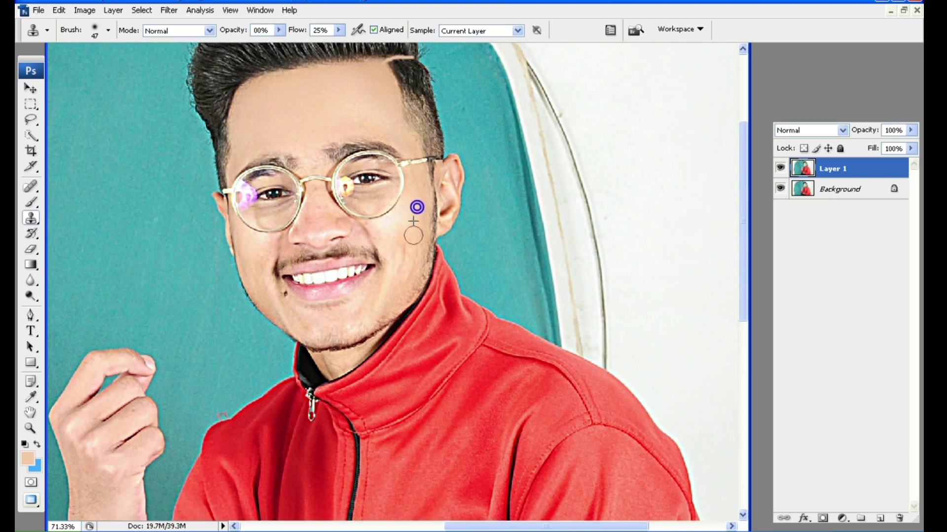
# Step: Sample clean cheek skin and clone it onto the chin
pyautogui.click(396, 242)
pyautogui.keyDown('alt'); pyautogui.click(389, 288); pyautogui.keyUp('alt')
pyautogui.scroll(-1, 384, 265)
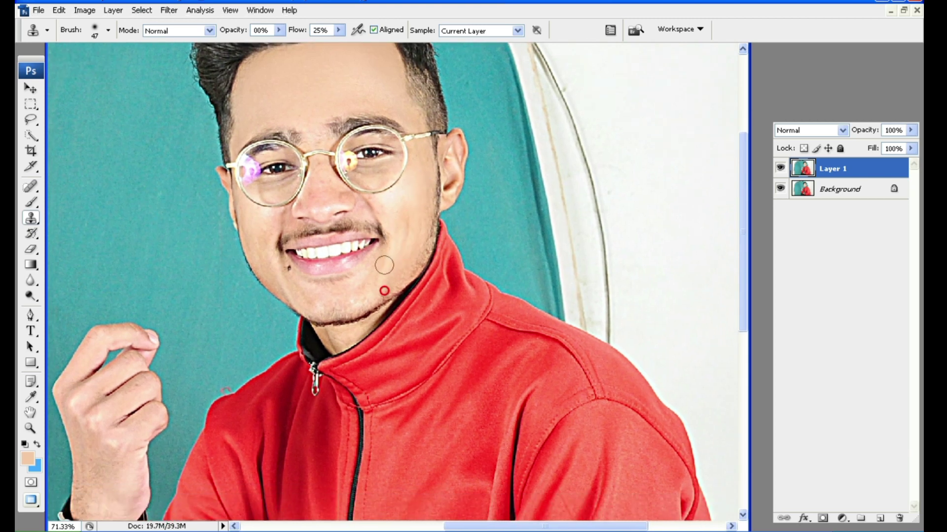
pyautogui.scroll(1, 277, 290)
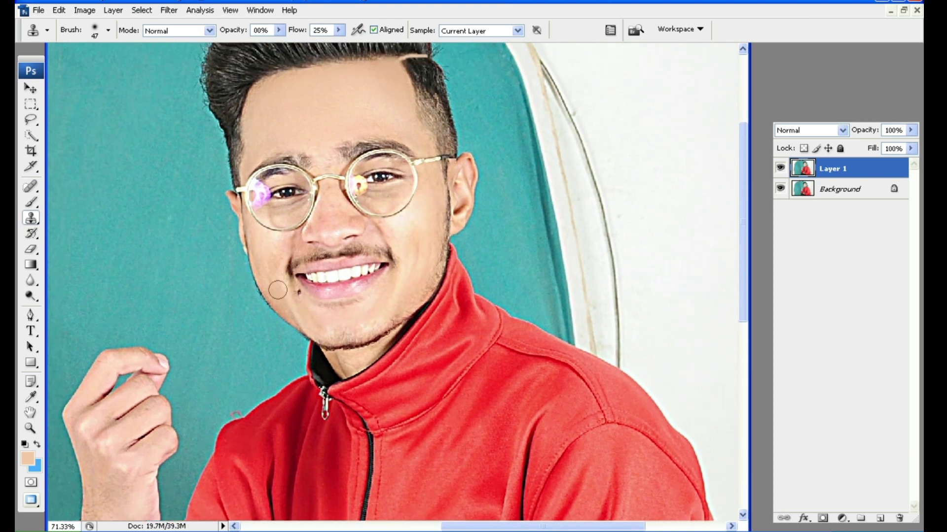
# Step: Smooth the skin around the nose and on the cheek under the right lens
pyautogui.click(269, 251)
pyautogui.moveTo(329, 203); pyautogui.dragTo(319, 226)
pyautogui.moveTo(375, 214)
pyautogui.mouseDown()
pyautogui.moveTo(310, 214)
pyautogui.moveTo(321, 232)
pyautogui.mouseUp()
pyautogui.click(320, 218)
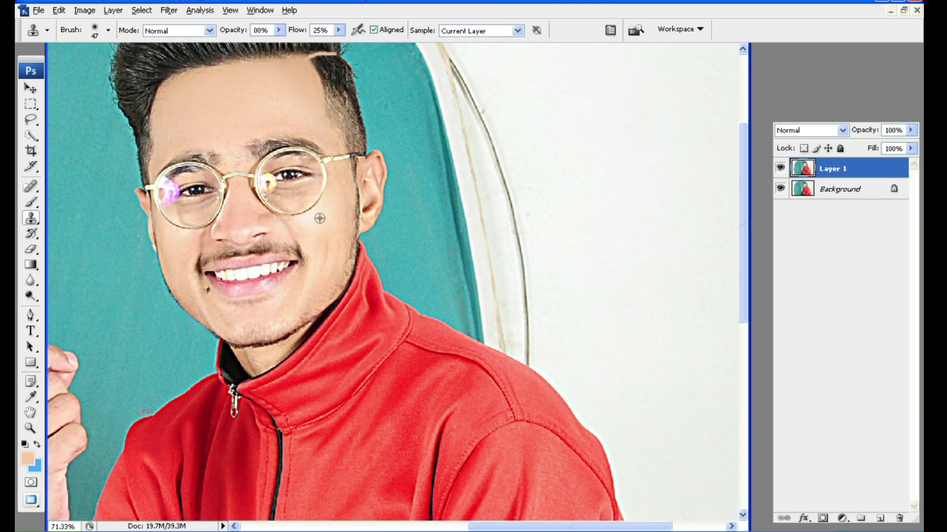
pyautogui.click(286, 191)
pyautogui.scroll(-1, 229, 108)
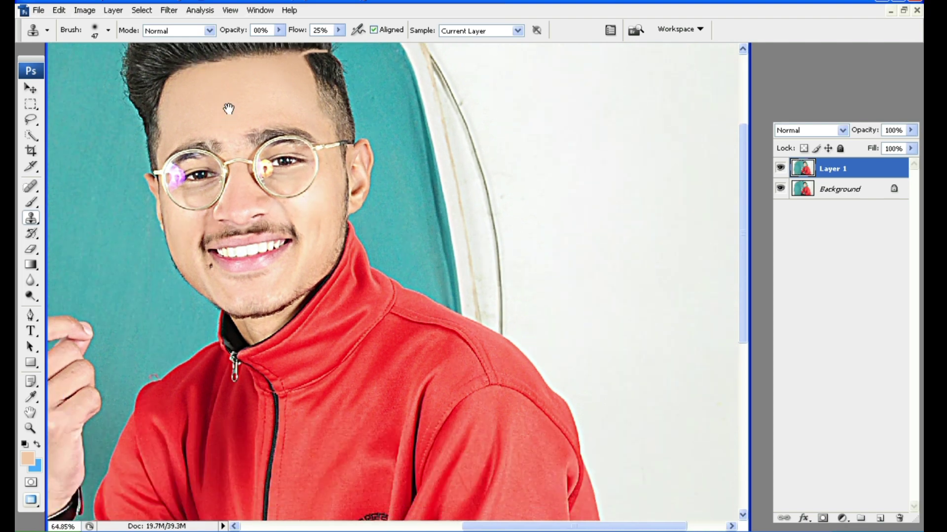
pyautogui.scroll(-3, 228, 109)
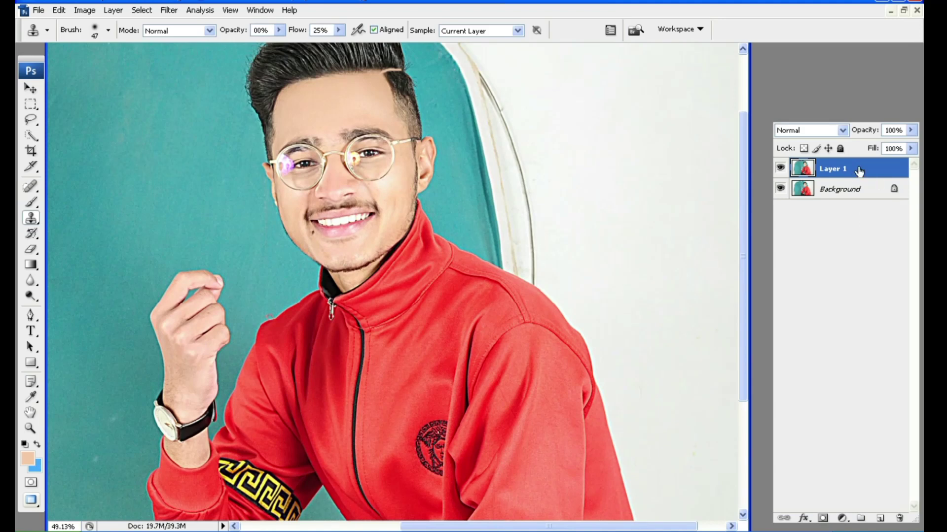
# Step: Flatten the layers into the Background, then duplicate it as Background copy
pyautogui.rightClick(859, 170)
pyautogui.click(785, 430)
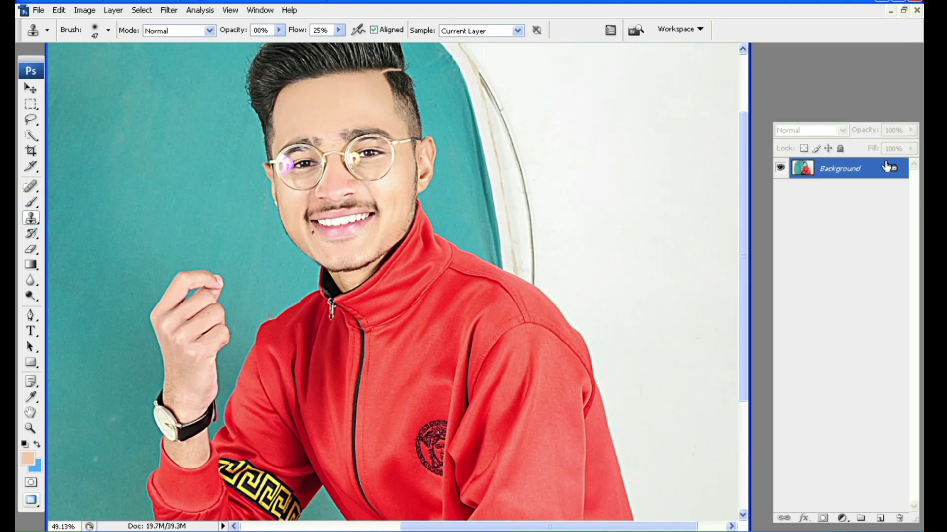
pyautogui.rightClick(848, 170)
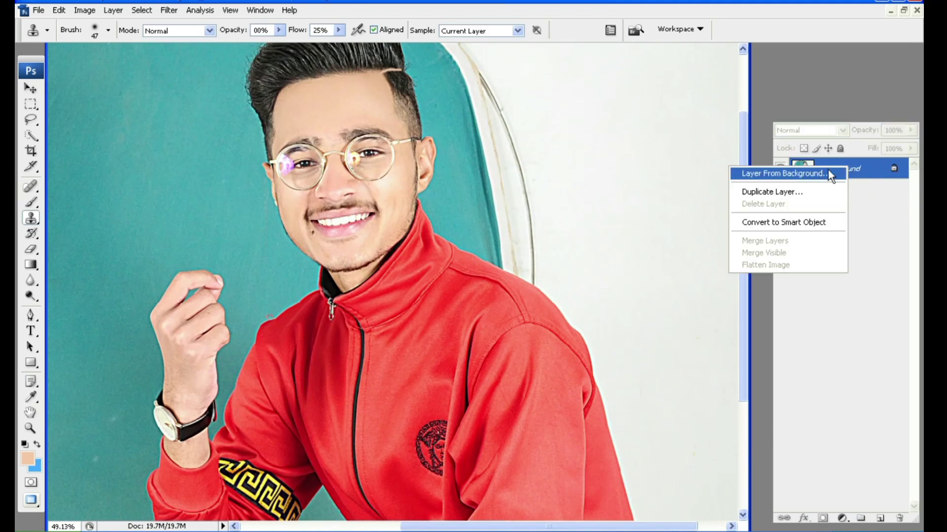
pyautogui.click(809, 193)
pyautogui.click(591, 151)
pyautogui.scroll(-3, 439, 270)
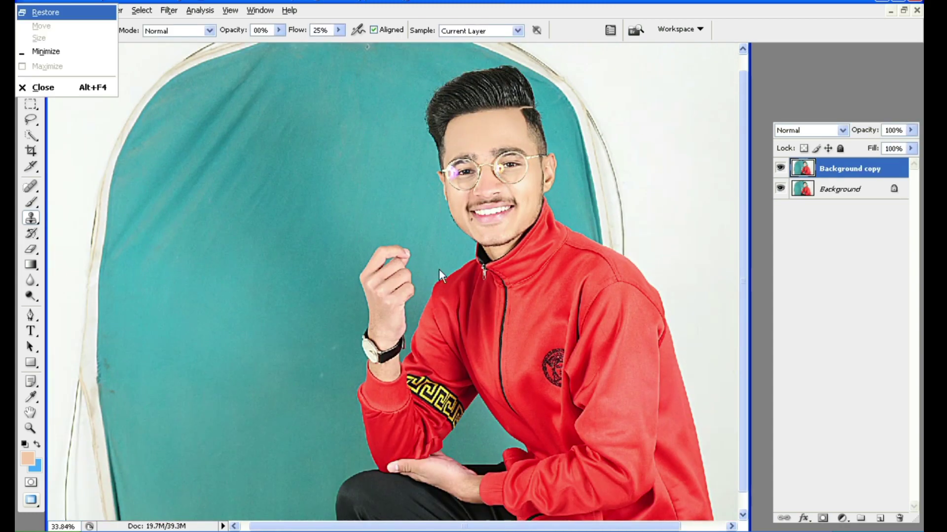
# Step: Quick-select the face, the raised hand and the hand on the knee in add mode
pyautogui.click(33, 136)
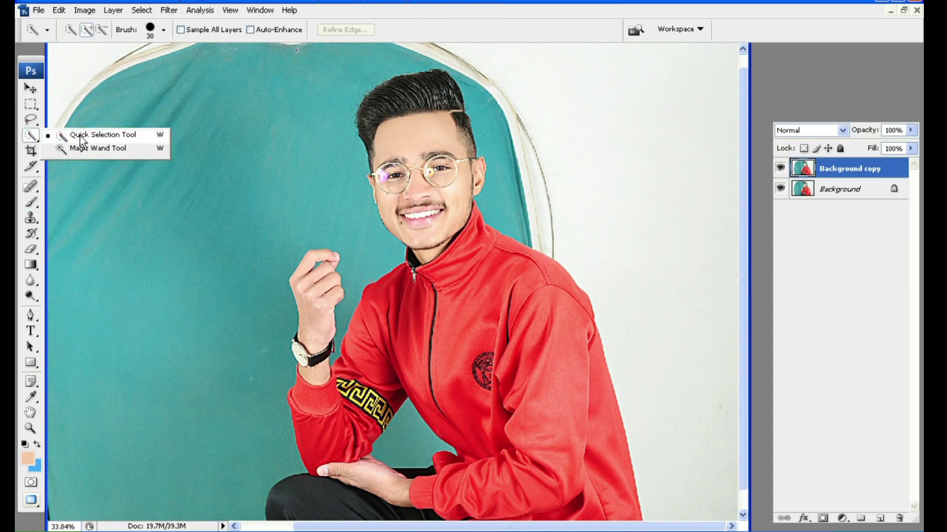
pyautogui.click(80, 134)
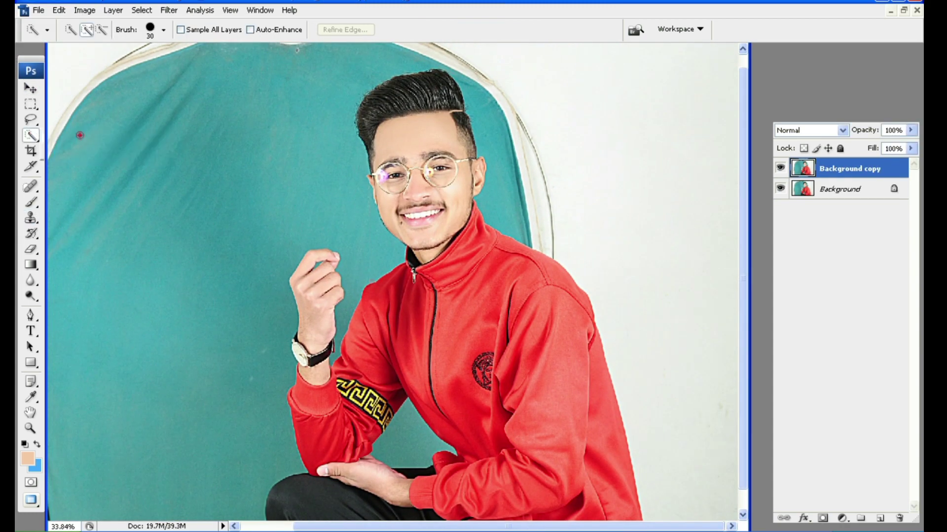
pyautogui.click(85, 31)
pyautogui.moveTo(417, 139); pyautogui.dragTo(419, 237)
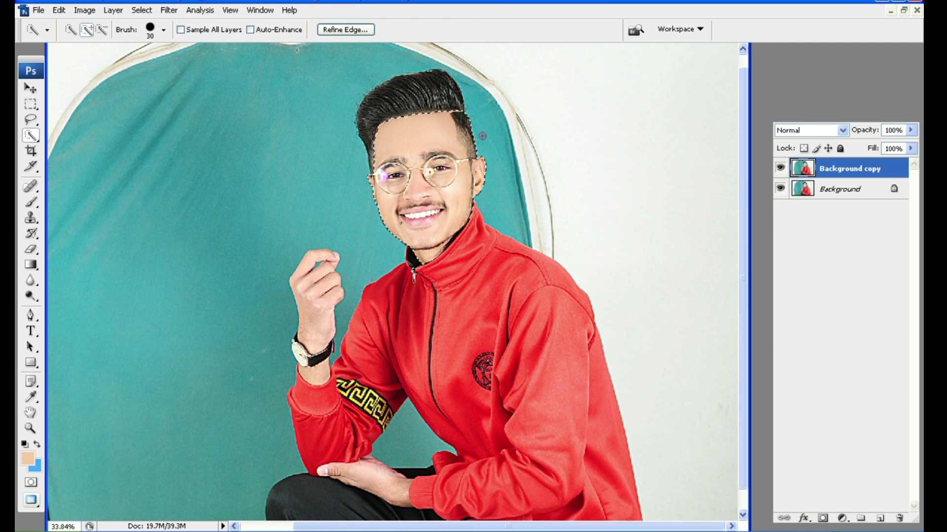
pyautogui.click(97, 31)
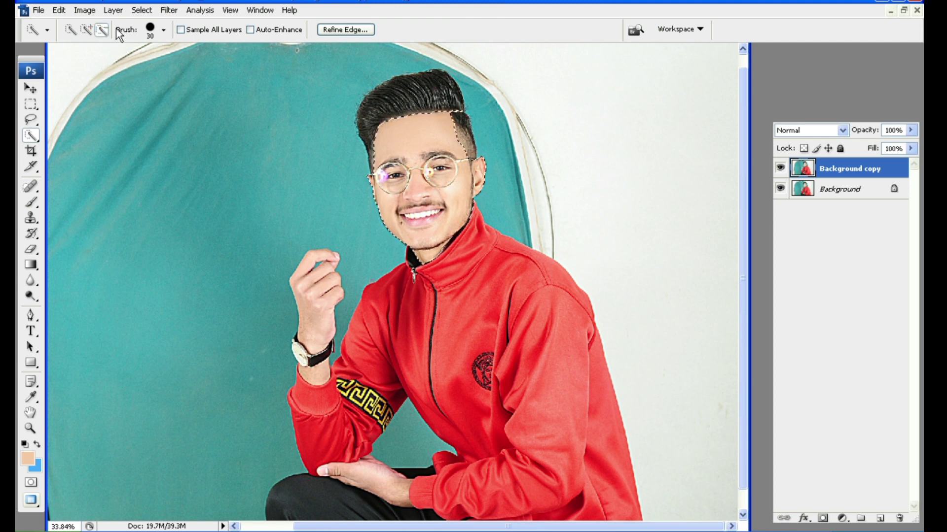
pyautogui.click(87, 30)
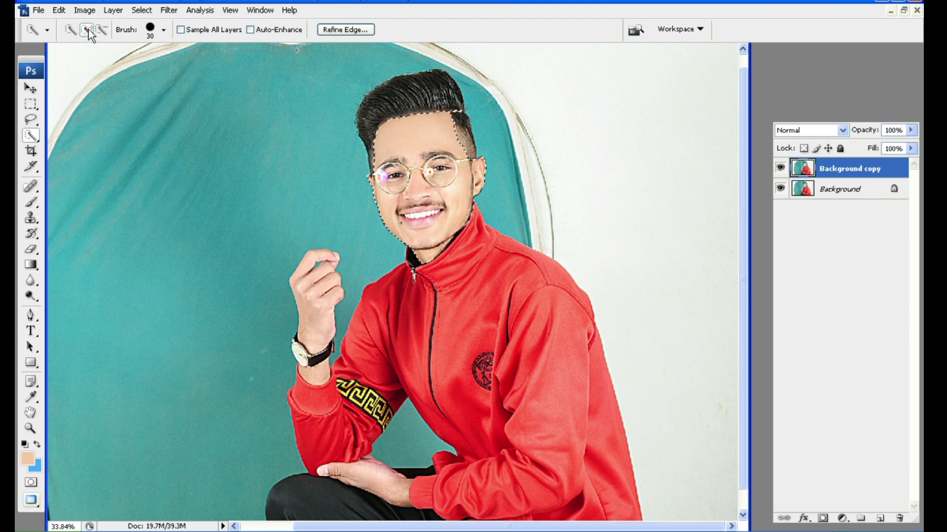
pyautogui.moveTo(318, 269); pyautogui.dragTo(320, 359)
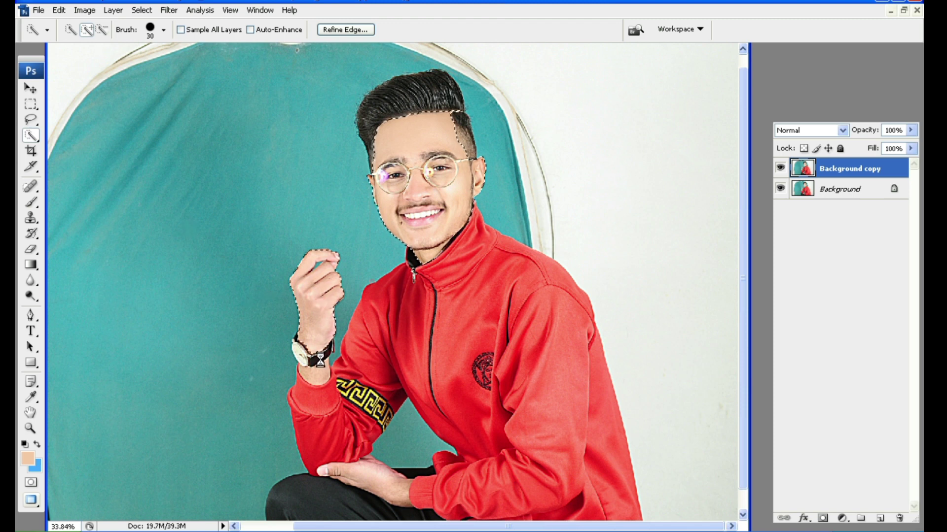
pyautogui.scroll(-1, 311, 380)
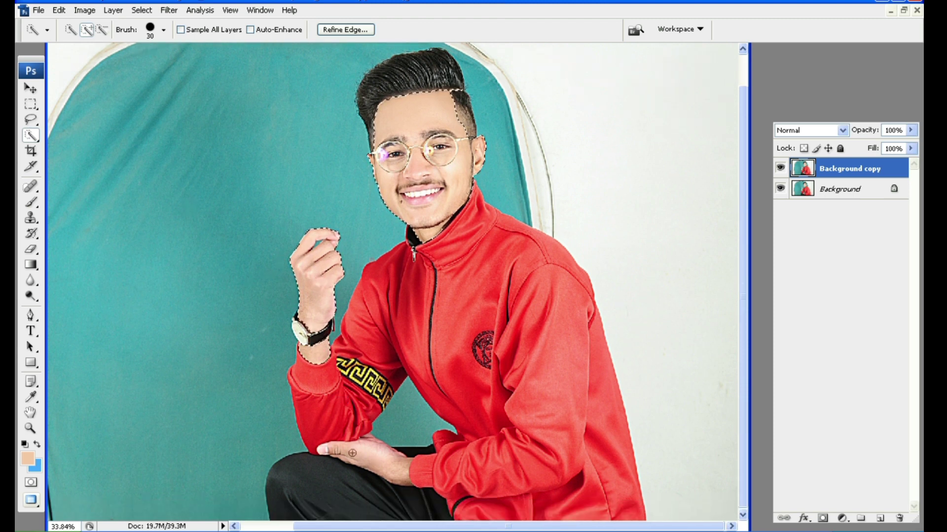
pyautogui.moveTo(340, 450); pyautogui.dragTo(375, 456)
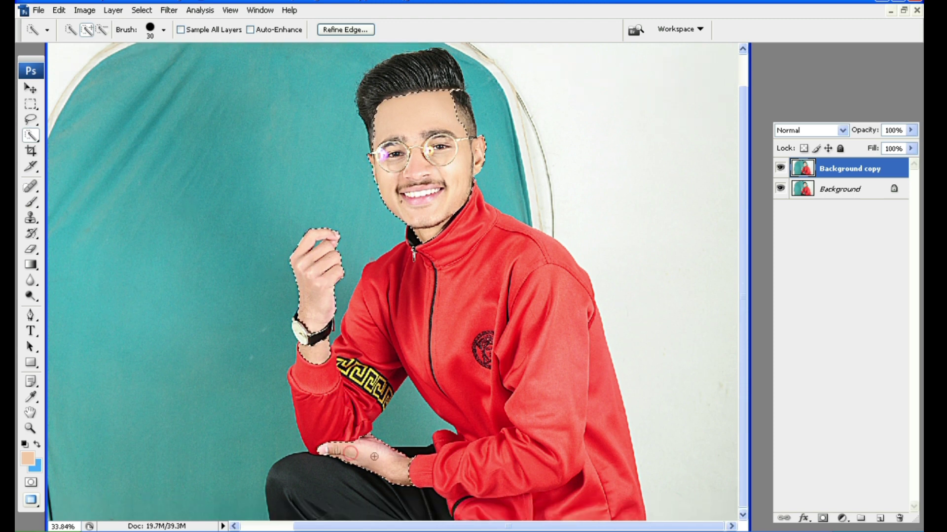
pyautogui.rightClick(402, 113)
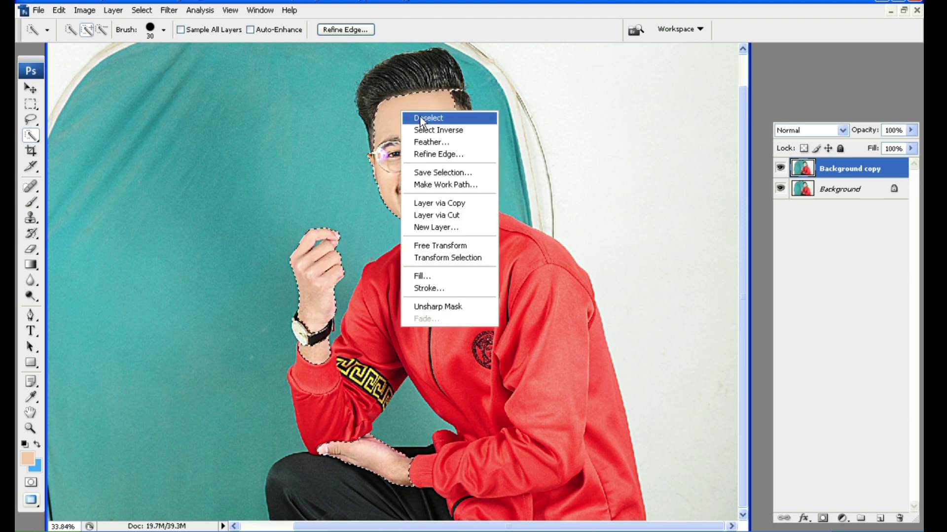
# Step: Feather the face and hands selection by 10 pixels, then apply another 10-pixel feather
pyautogui.click(431, 142)
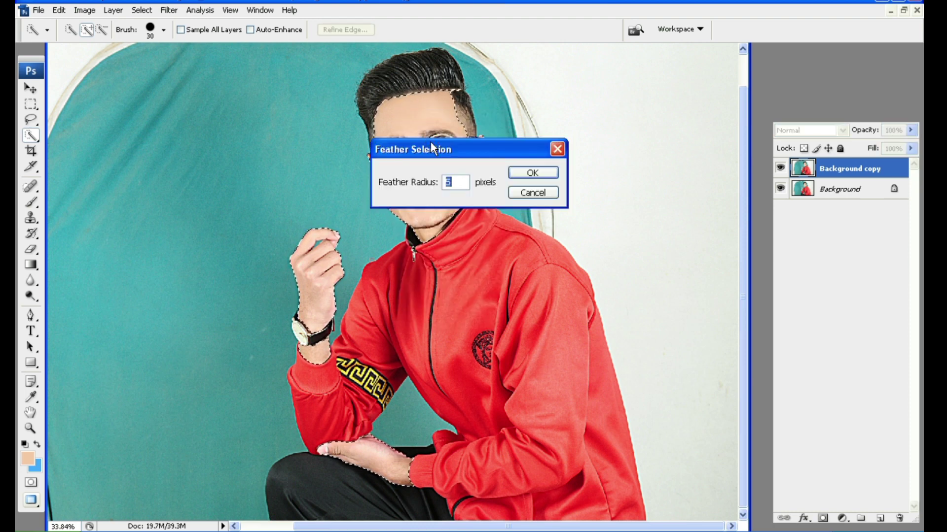
pyautogui.write('10')
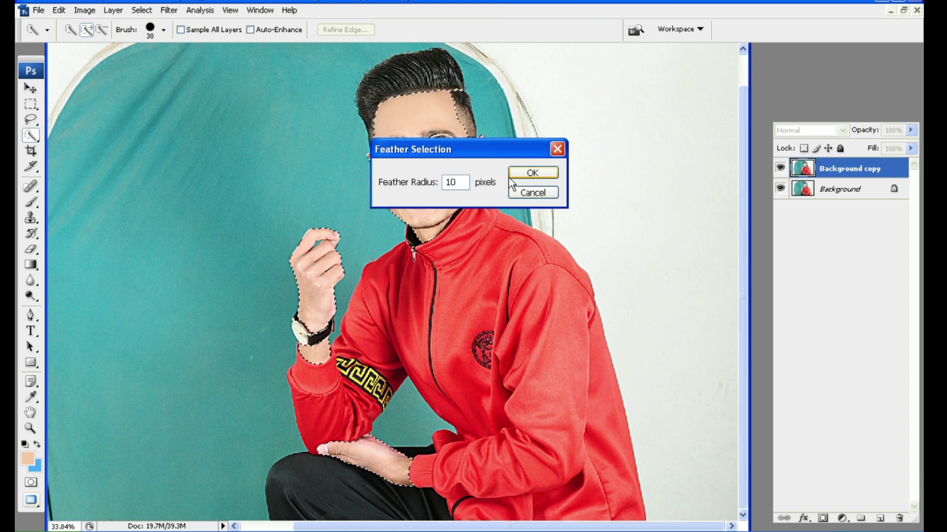
pyautogui.click(510, 176)
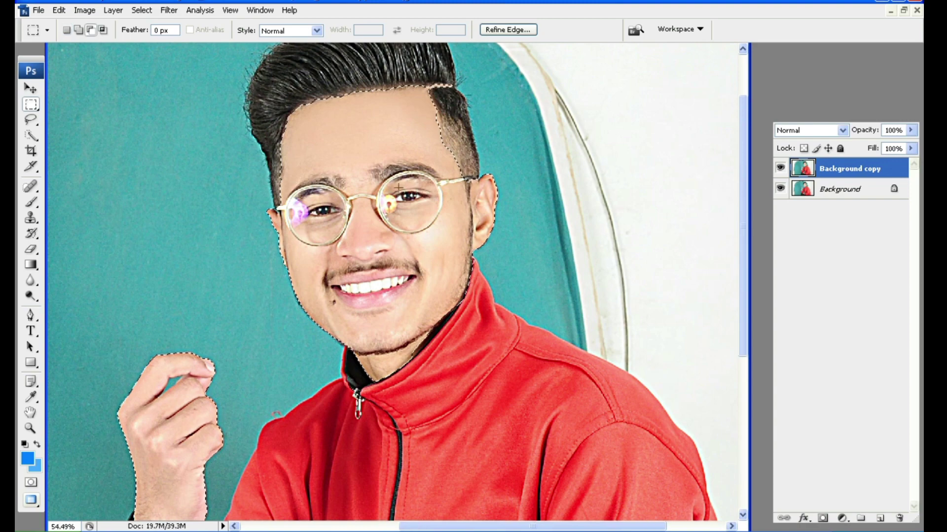
pyautogui.hotkey('ctrl', 'alt', 'd')
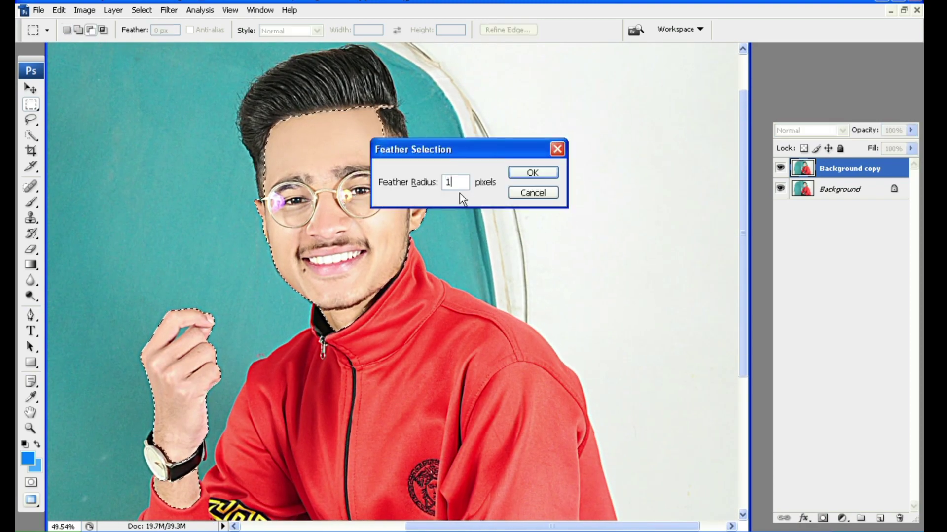
pyautogui.write('10')
pyautogui.press('Return')
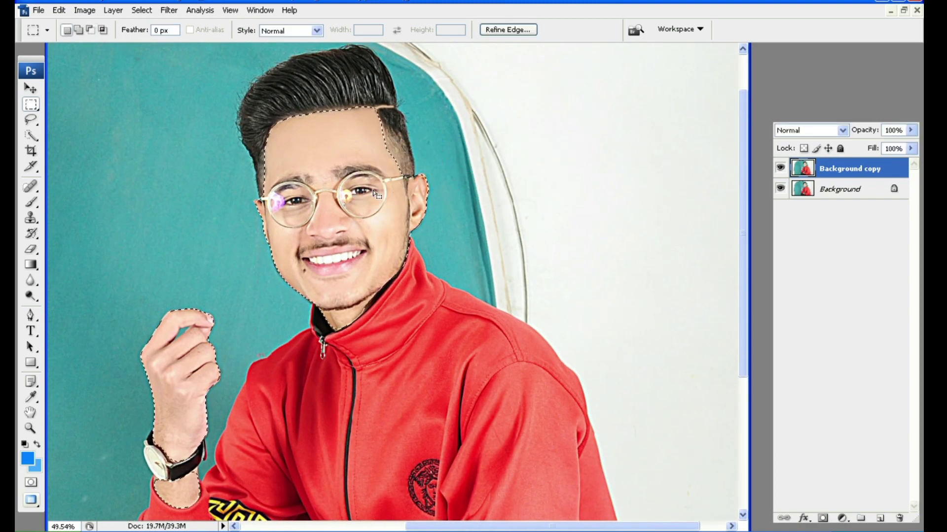
# Step: Apply DIGITAL GEM Airbrush Professional smoothing to the selected face and hands
pyautogui.click(177, 11)
pyautogui.moveTo(189, 329)
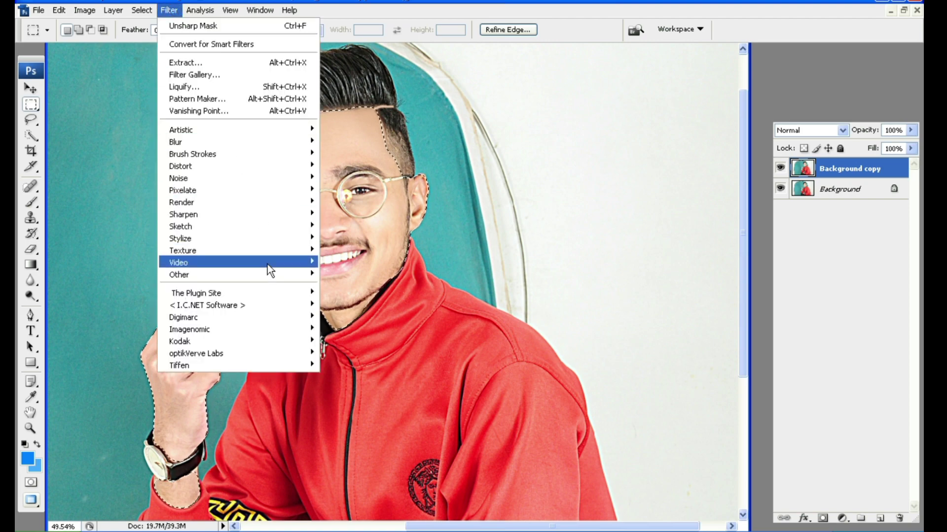
pyautogui.click(361, 338)
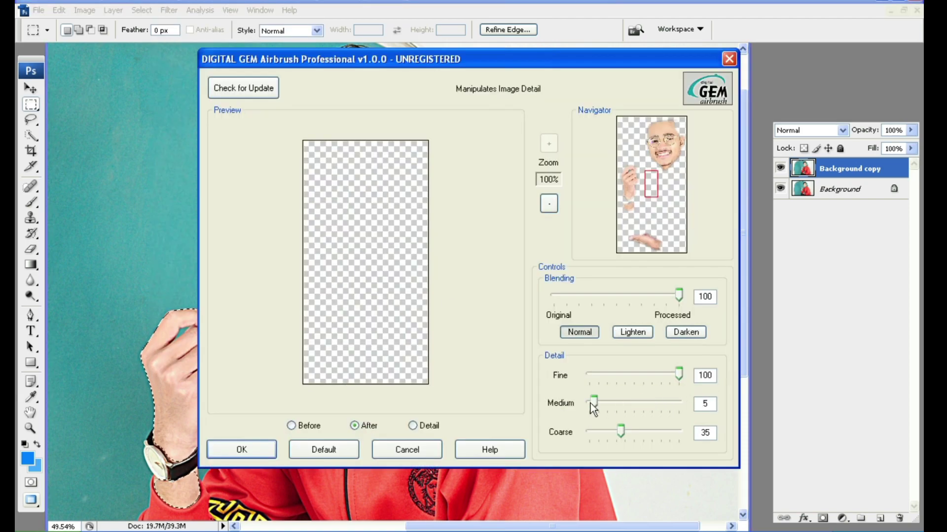
pyautogui.click(238, 451)
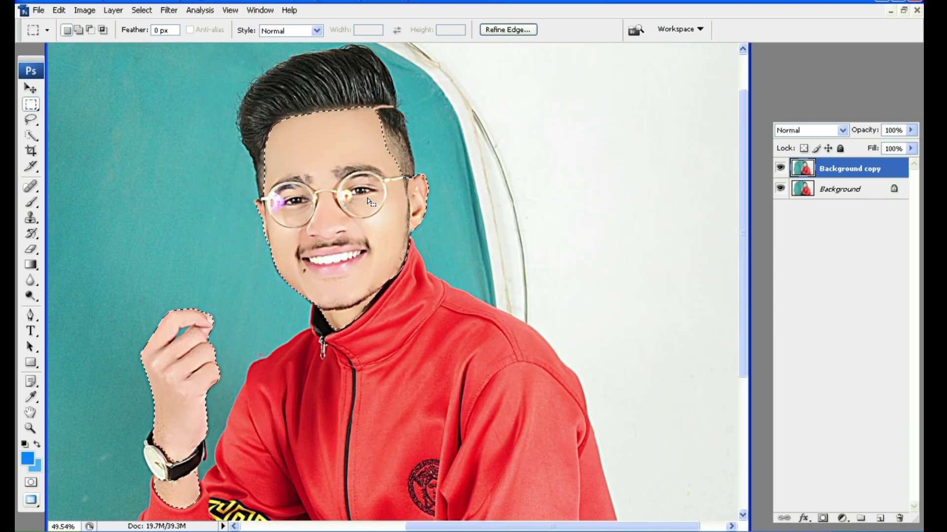
pyautogui.rightClick(350, 148)
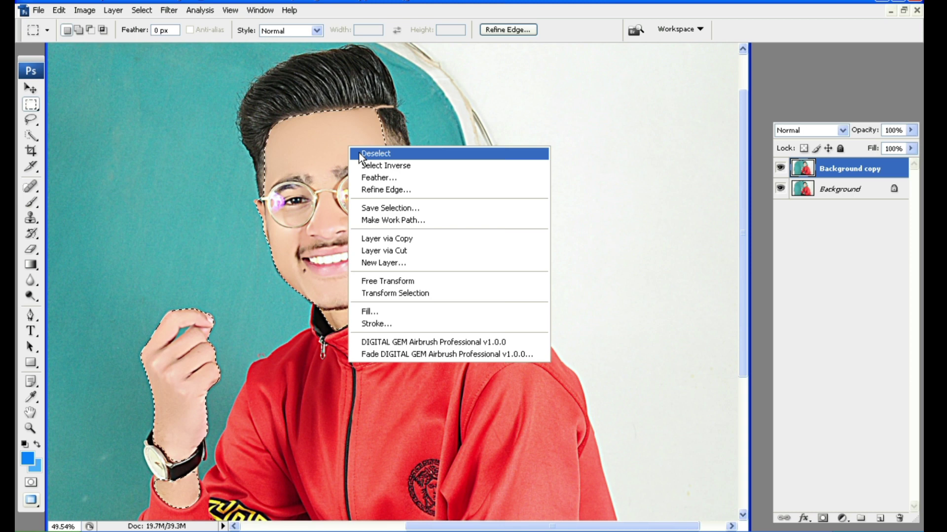
pyautogui.click(316, 139)
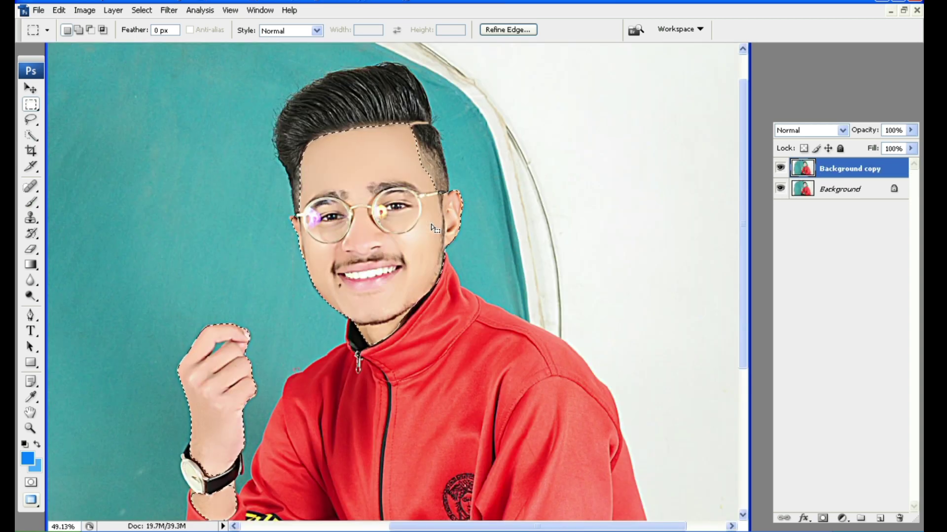
# Step: Fade the airbrush effect to about 25% opacity
pyautogui.hotkey('shift', 'ctrl', 'f')
pyautogui.moveTo(391, 185); pyautogui.dragTo(406, 185)
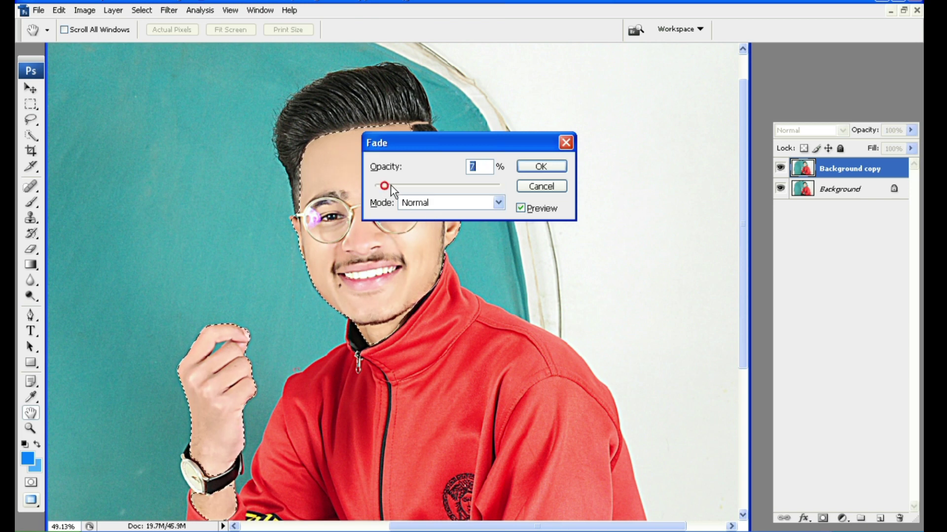
pyautogui.moveTo(464, 142); pyautogui.dragTo(561, 125)
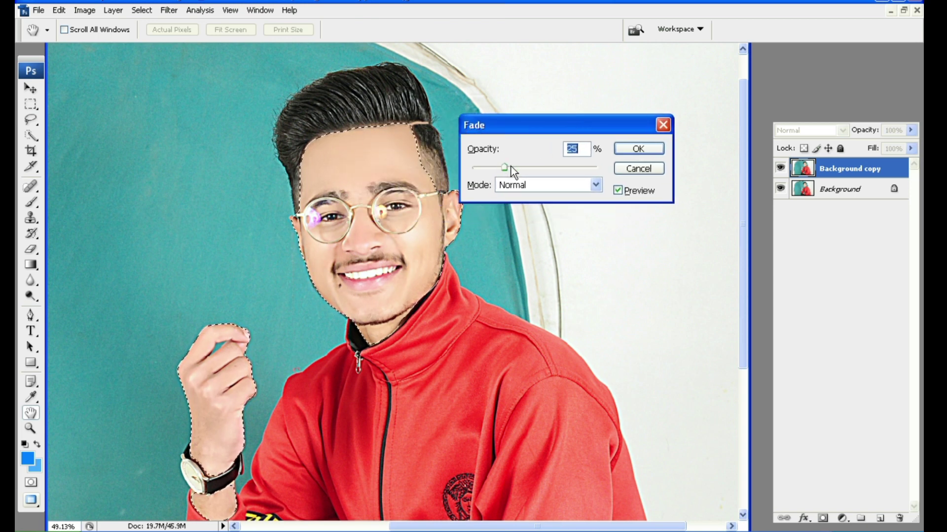
pyautogui.moveTo(504, 167)
pyautogui.mouseDown()
pyautogui.moveTo(512, 167)
pyautogui.moveTo(503, 167)
pyautogui.mouseUp()
pyautogui.click(638, 148)
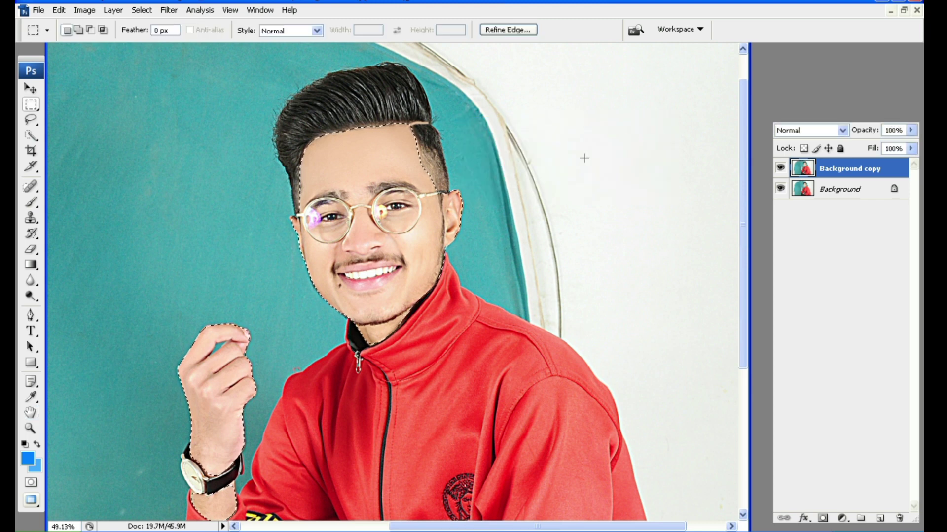
# Step: Launch Imagenomic Portraiture, centre the face at 100%, and choose the Smoothing: Normal preset
pyautogui.click(170, 14)
pyautogui.moveTo(190, 329)
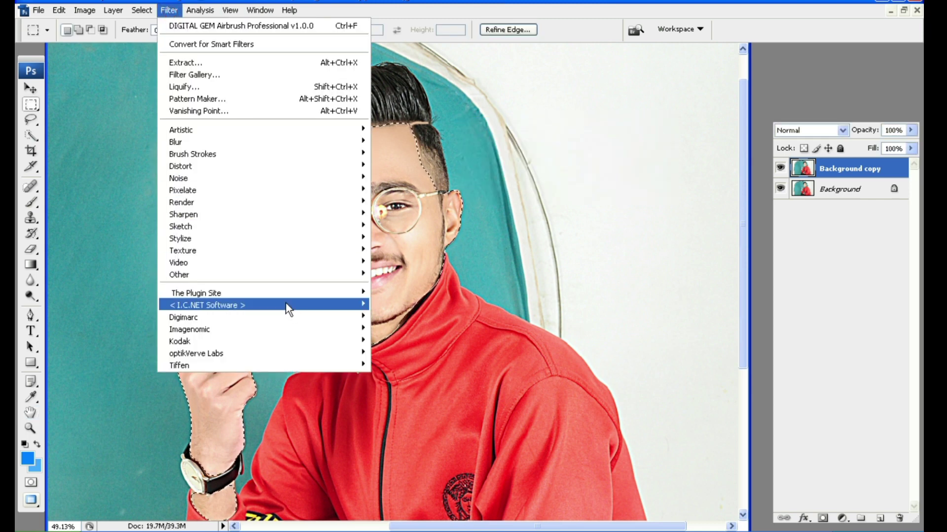
pyautogui.click(295, 324)
pyautogui.click(408, 325)
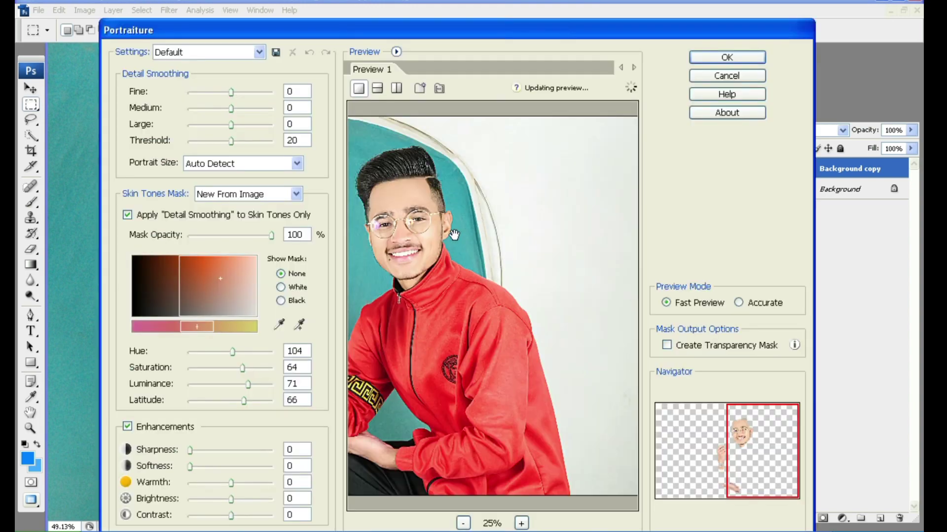
pyautogui.click(420, 256)
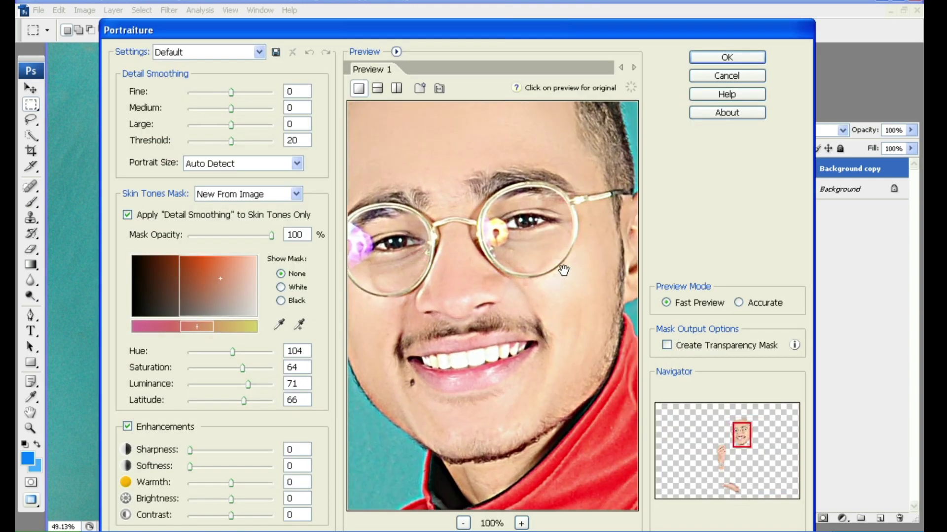
pyautogui.moveTo(565, 271); pyautogui.dragTo(477, 313)
pyautogui.click(259, 53)
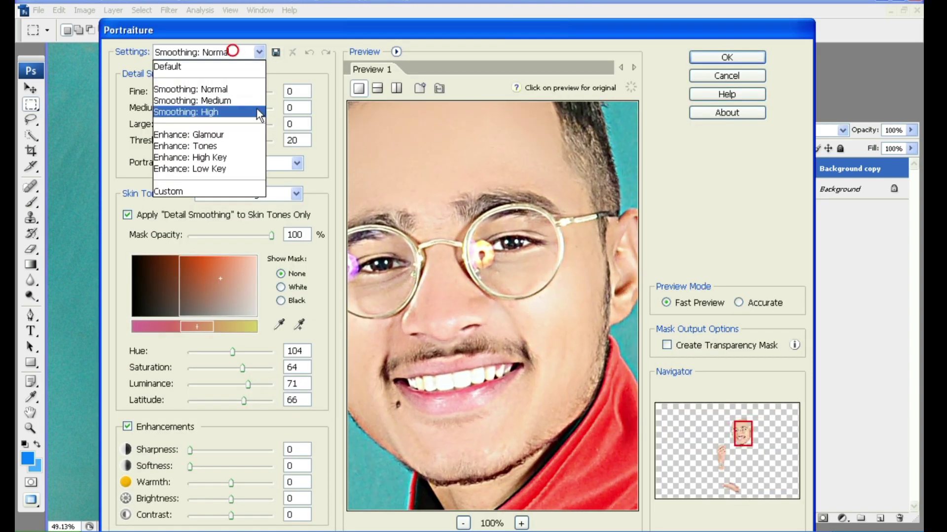
pyautogui.click(245, 89)
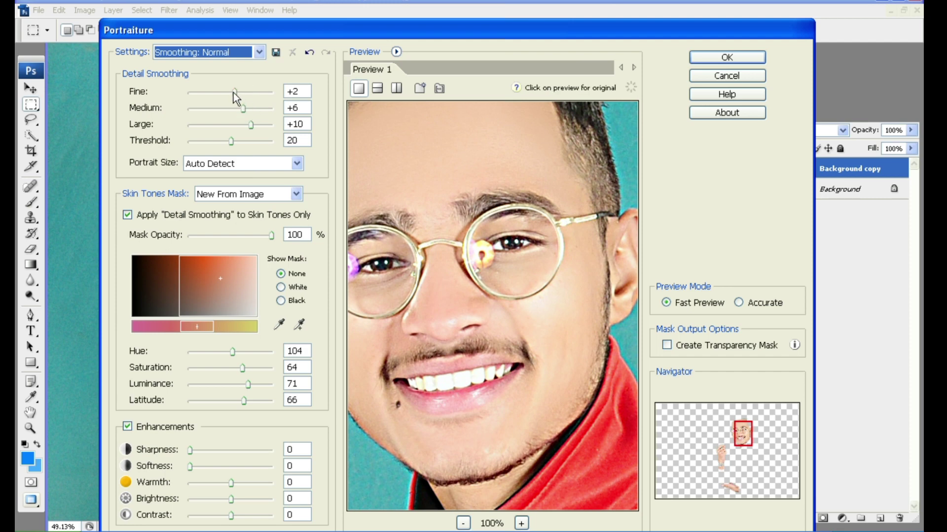
pyautogui.click(235, 52)
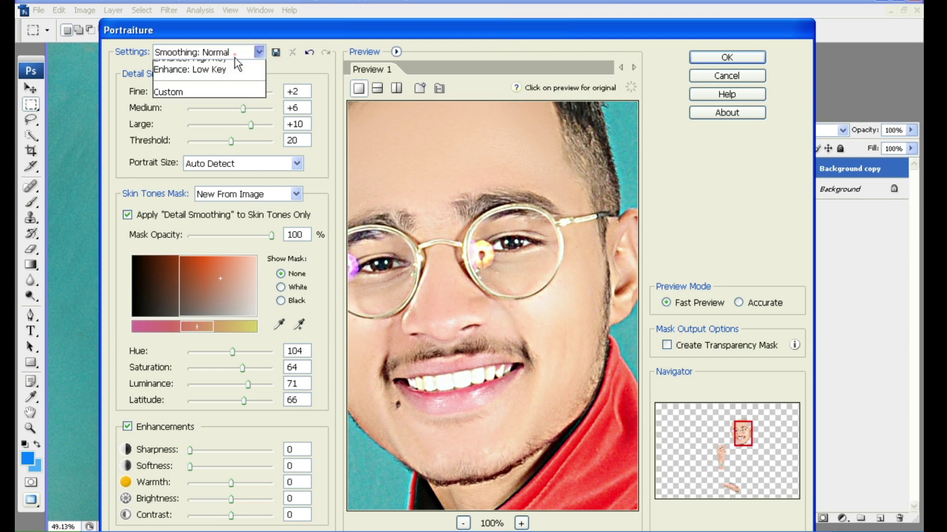
pyautogui.click(321, 99)
pyautogui.moveTo(234, 91)
pyautogui.mouseDown()
pyautogui.moveTo(256, 94)
pyautogui.moveTo(236, 97)
pyautogui.mouseUp()
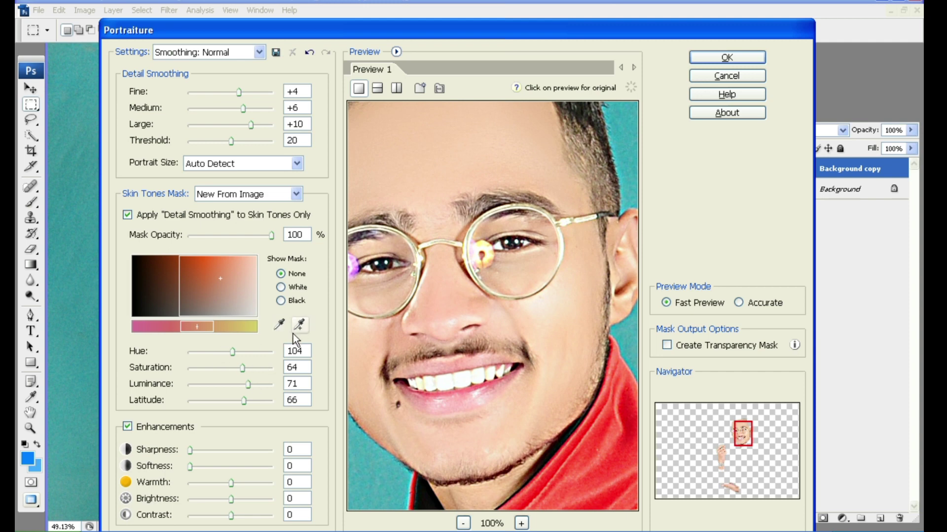
# Step: Widen the skin mask, add slight sharpness and softness, sample forehead skin, and apply
pyautogui.click(565, 294)
pyautogui.click(493, 177)
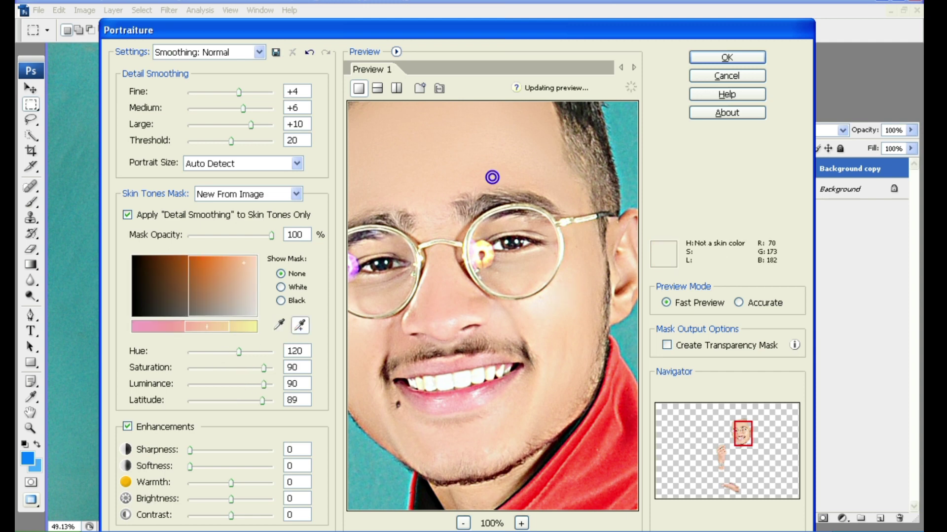
pyautogui.click(212, 451)
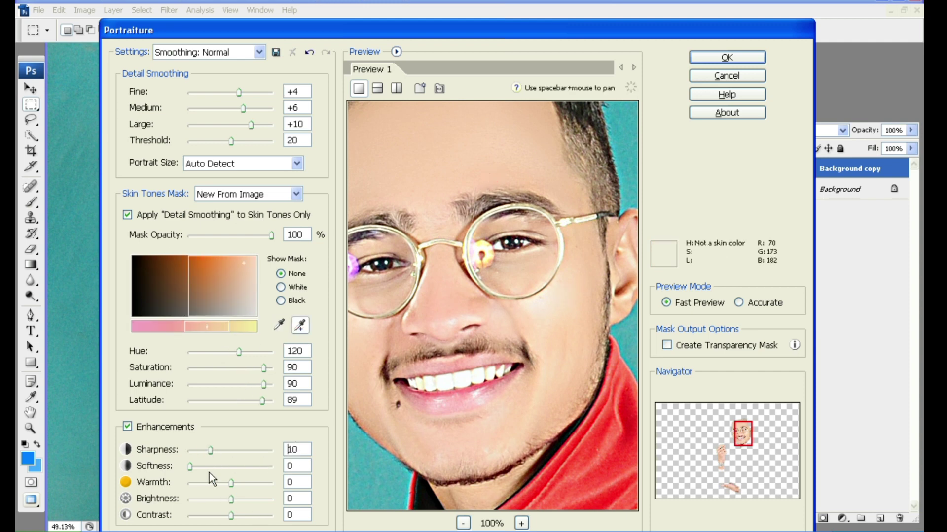
pyautogui.moveTo(189, 467)
pyautogui.mouseDown()
pyautogui.moveTo(209, 467)
pyautogui.moveTo(222, 484)
pyautogui.mouseUp()
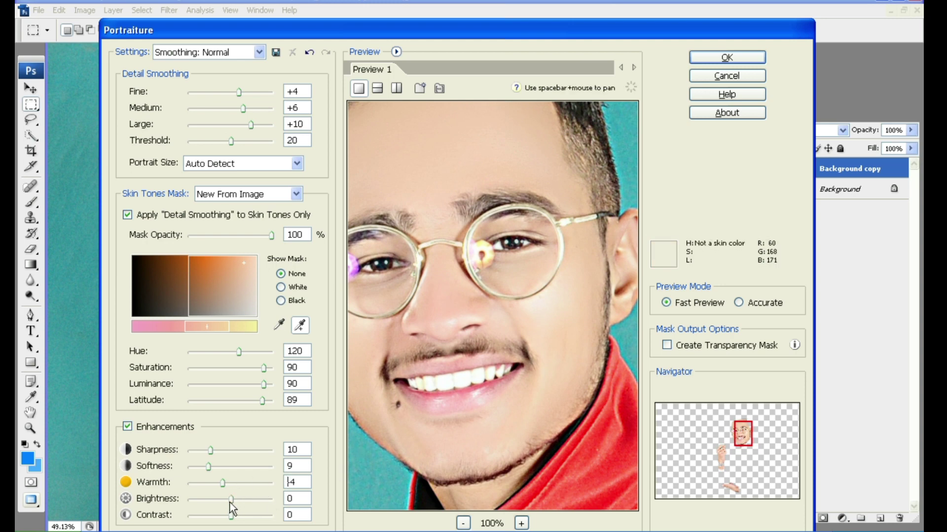
pyautogui.moveTo(235, 503)
pyautogui.mouseDown()
pyautogui.moveTo(233, 518)
pyautogui.moveTo(234, 499)
pyautogui.mouseUp()
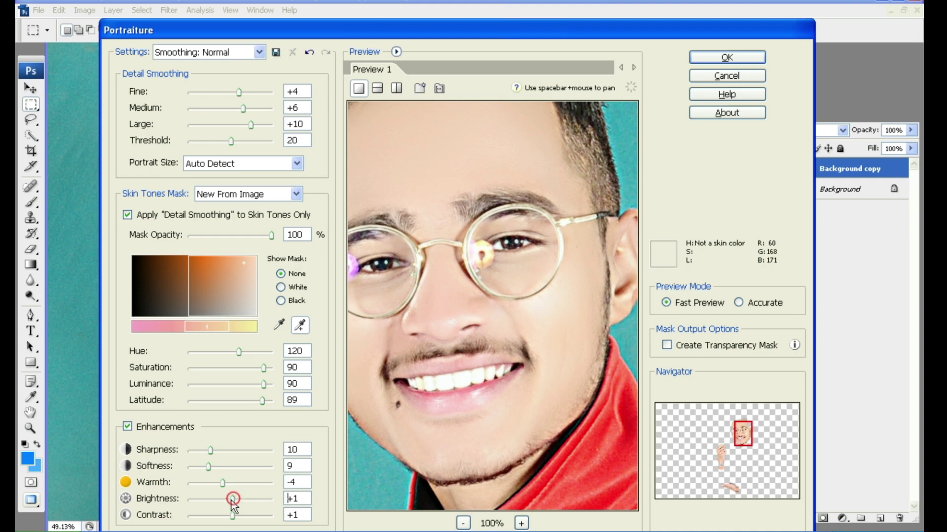
pyautogui.click(566, 307)
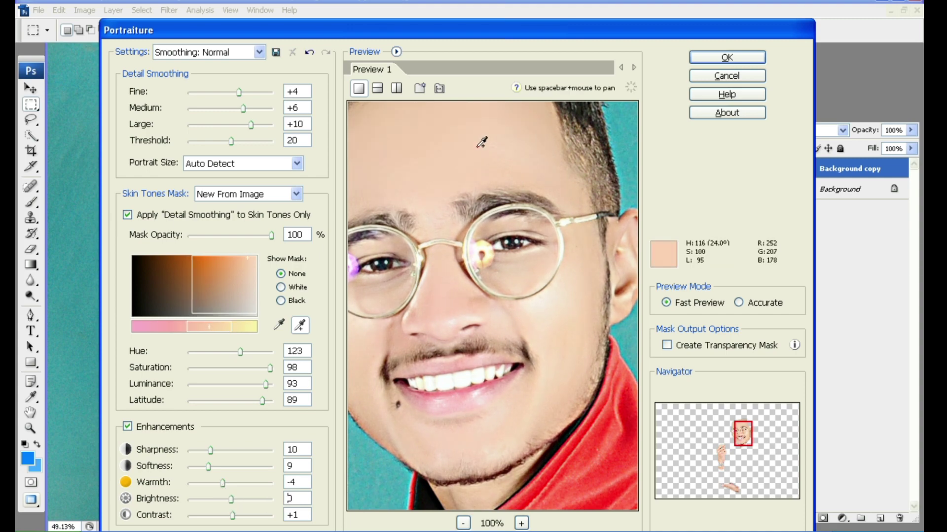
pyautogui.press('Return')
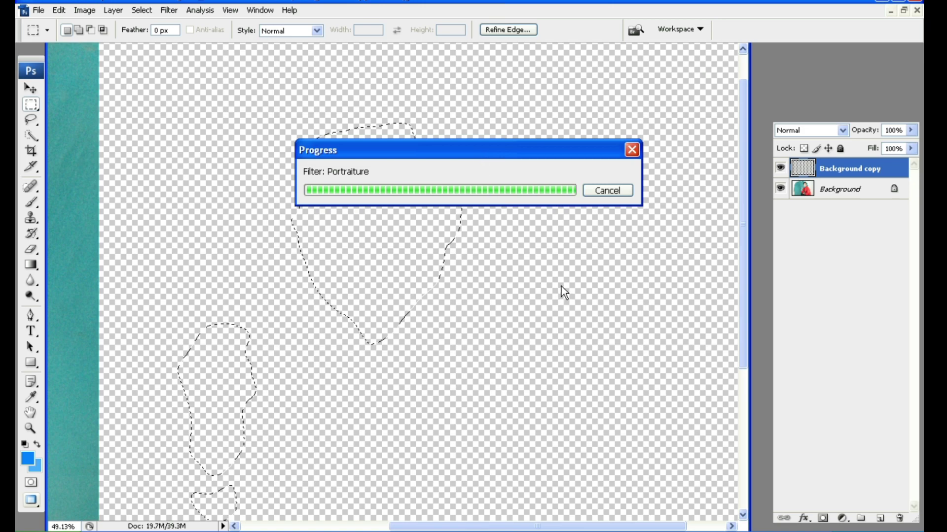
# Step: Zoom in on the forehead and hair, then deselect the smoothed face with Ctrl+D
pyautogui.scroll(1, 403, 253)
pyautogui.scroll(1, 424, 222)
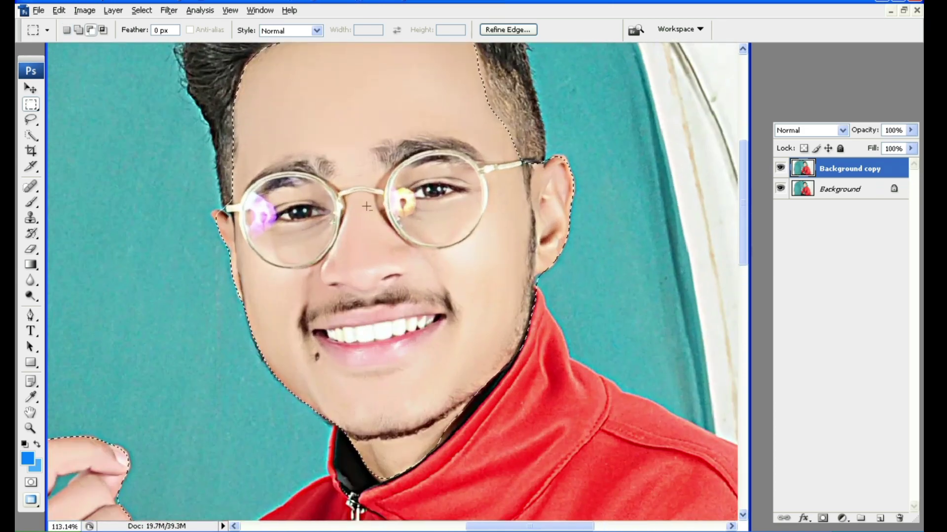
pyautogui.scroll(1, 444, 197)
pyautogui.scroll(1, 463, 173)
pyautogui.moveTo(464, 174)
pyautogui.mouseDown()
pyautogui.moveTo(432, 307)
pyautogui.moveTo(454, 316)
pyautogui.mouseUp()
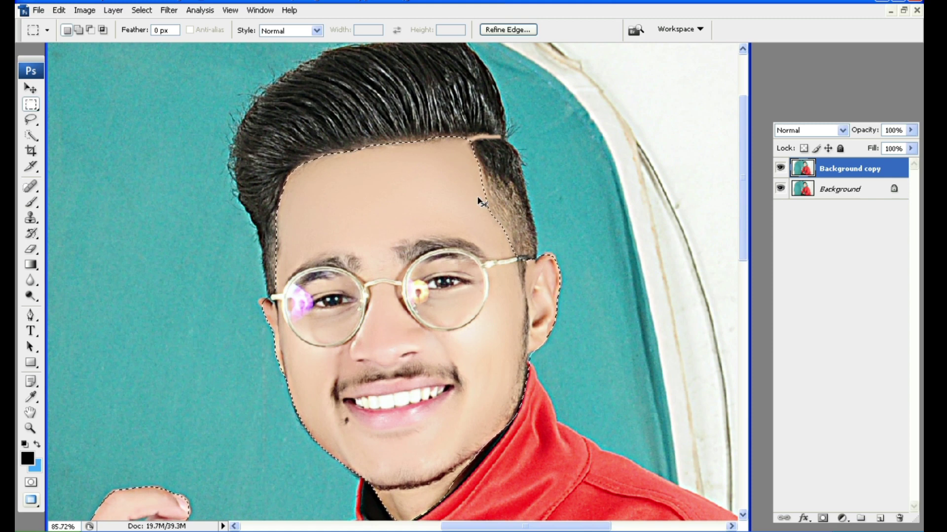
pyautogui.hotkey('ctrl', 'd')
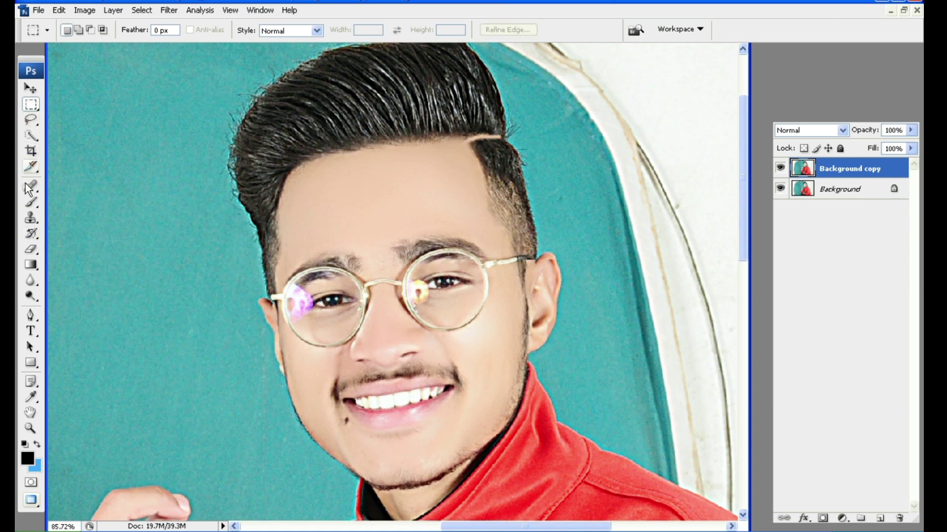
# Step: Use a size-30, 0%-hardness Eraser to restore the inner right eyebrow
pyautogui.moveTo(32, 250); pyautogui.dragTo(78, 250)
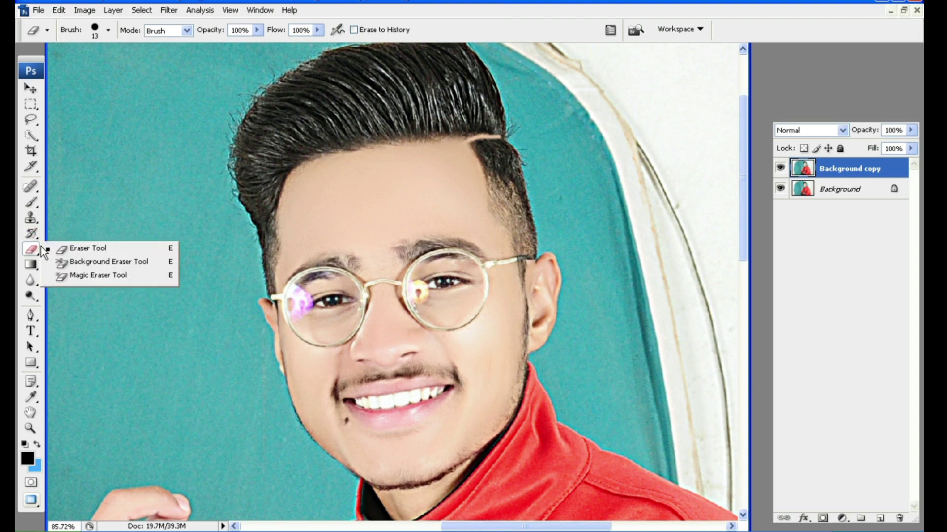
pyautogui.scroll(2, 439, 254)
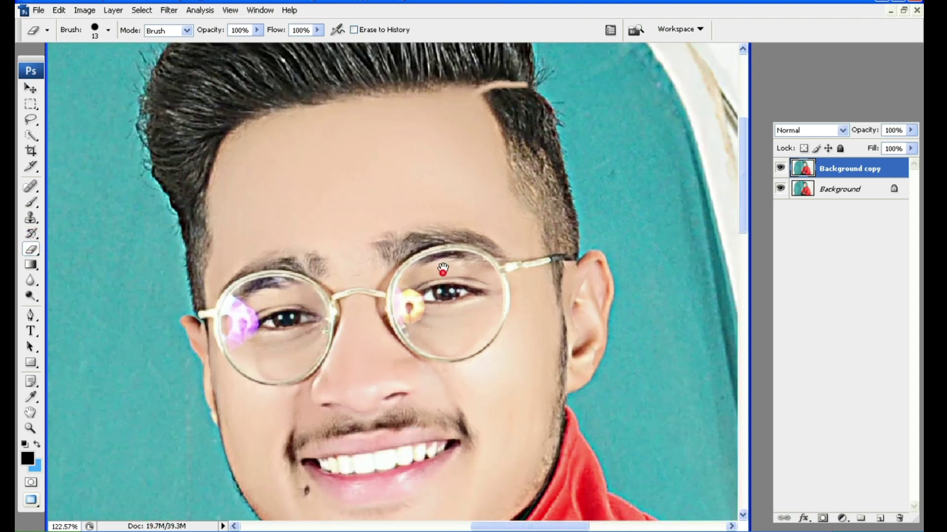
pyautogui.press(']')
pyautogui.press(']')
pyautogui.moveTo(383, 242); pyautogui.dragTo(405, 245)
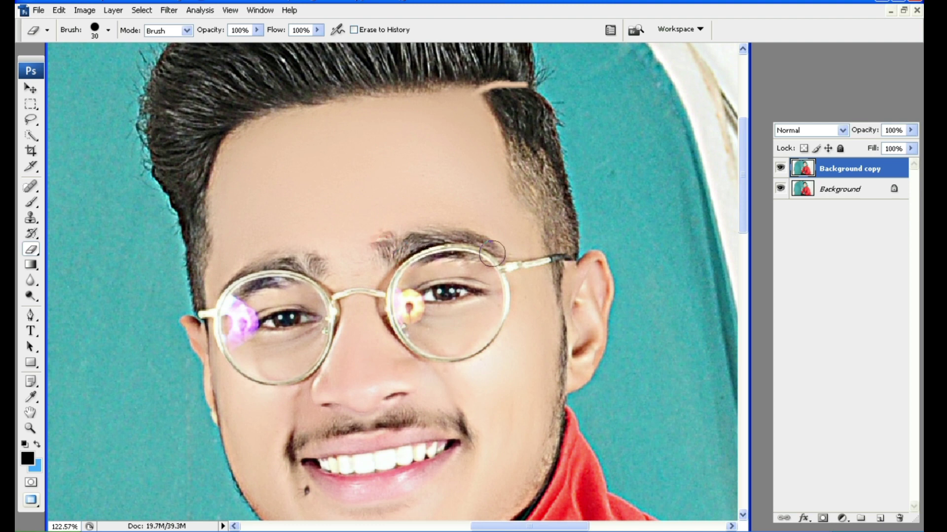
pyautogui.scroll(-1, 404, 245)
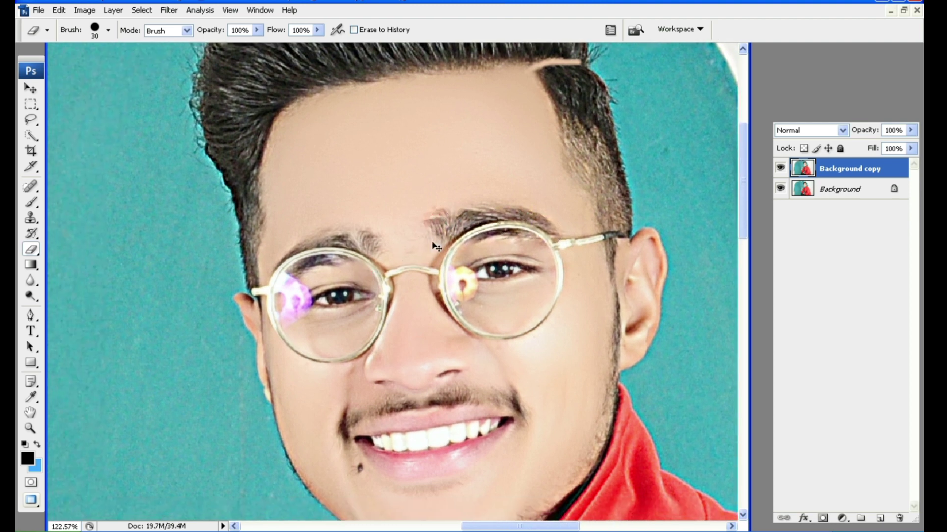
pyautogui.rightClick(426, 244)
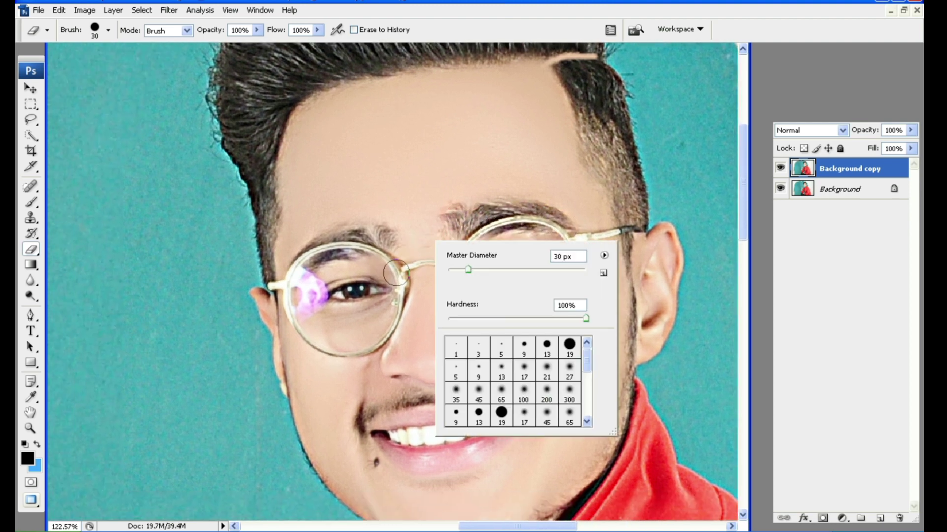
pyautogui.click(529, 232)
pyautogui.rightClick(503, 231)
pyautogui.moveTo(534, 309); pyautogui.dragTo(527, 309)
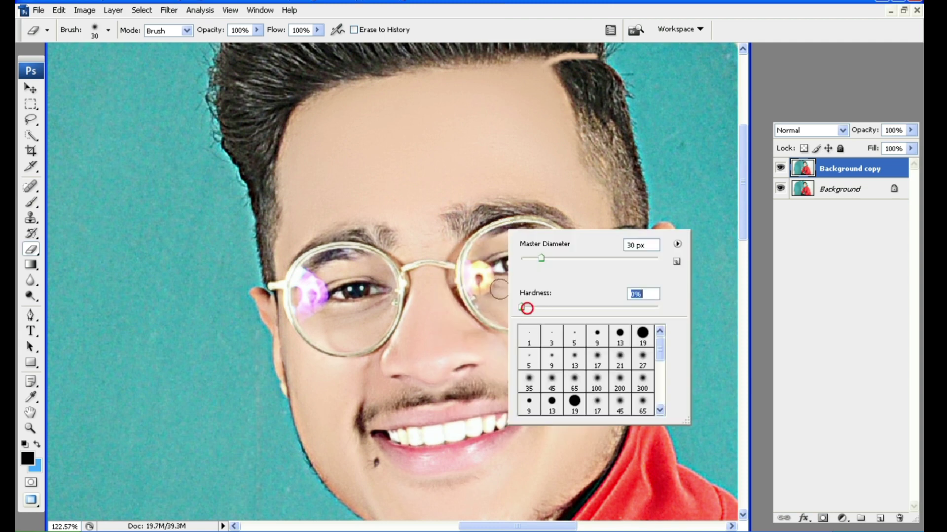
pyautogui.click(450, 212)
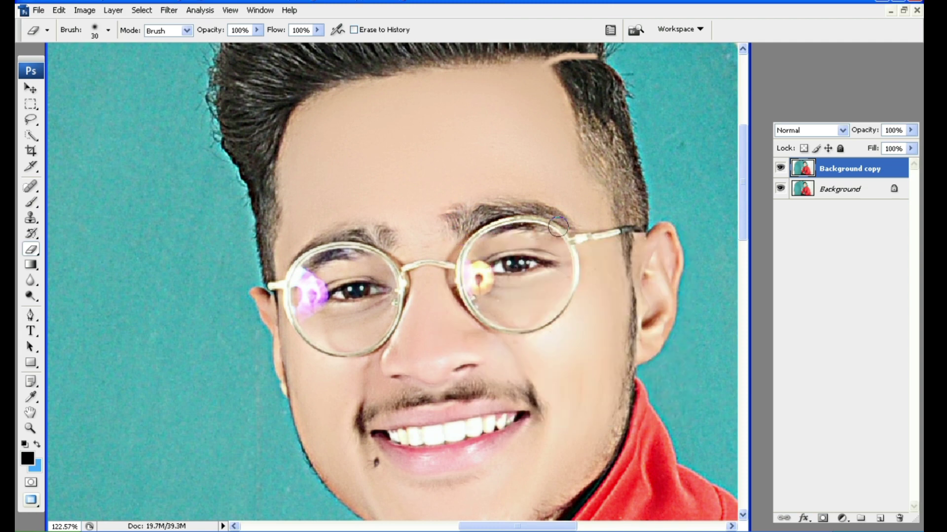
# Step: Erase around the chin mole and under the lower lip with a smaller eraser
pyautogui.hscroll(-2, 545, 225)
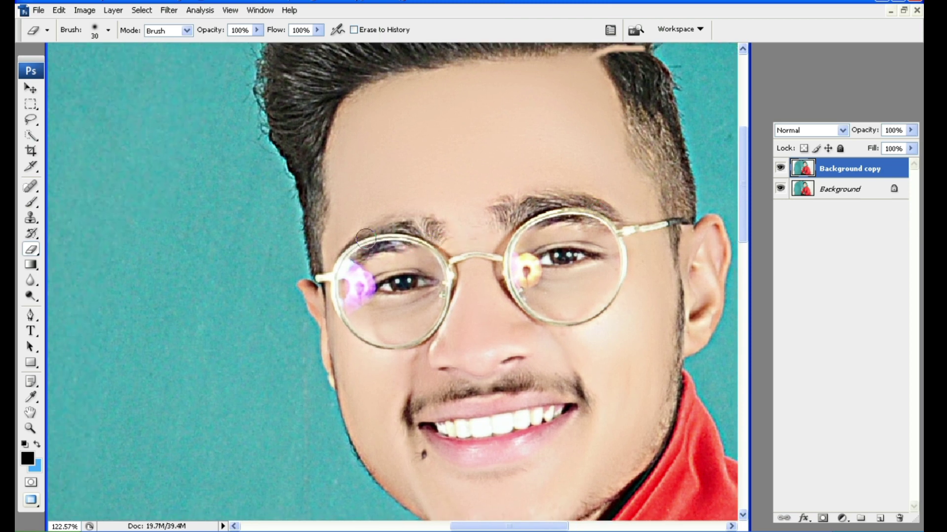
pyautogui.scroll(1, 346, 256)
pyautogui.scroll(1, 315, 249)
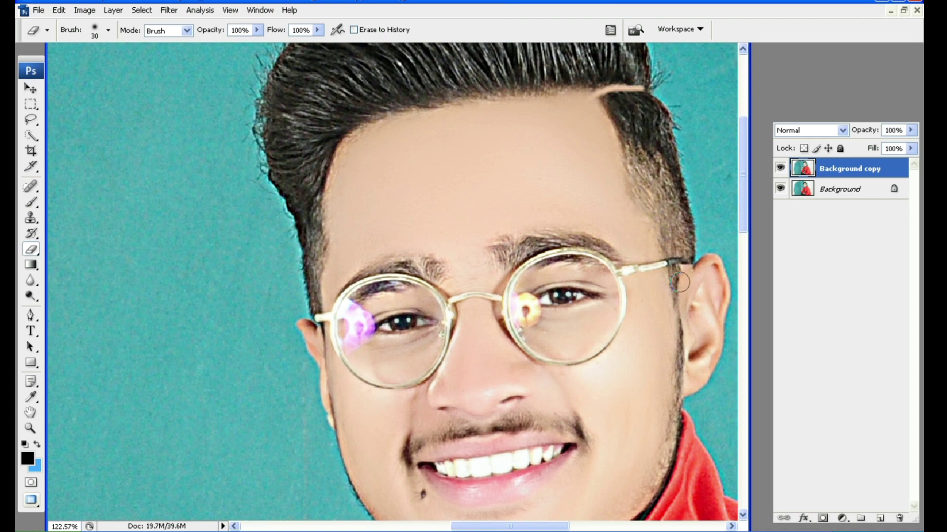
pyautogui.scroll(-5, 641, 177)
pyautogui.hscroll(2, 641, 178)
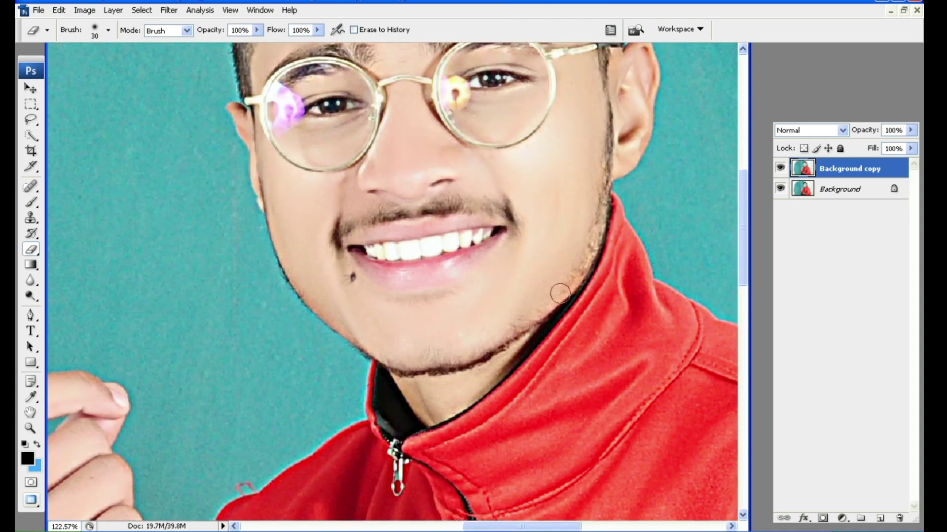
pyautogui.click(287, 282)
pyautogui.press('[')
pyautogui.press(']')
pyautogui.moveTo(389, 293); pyautogui.dragTo(441, 291)
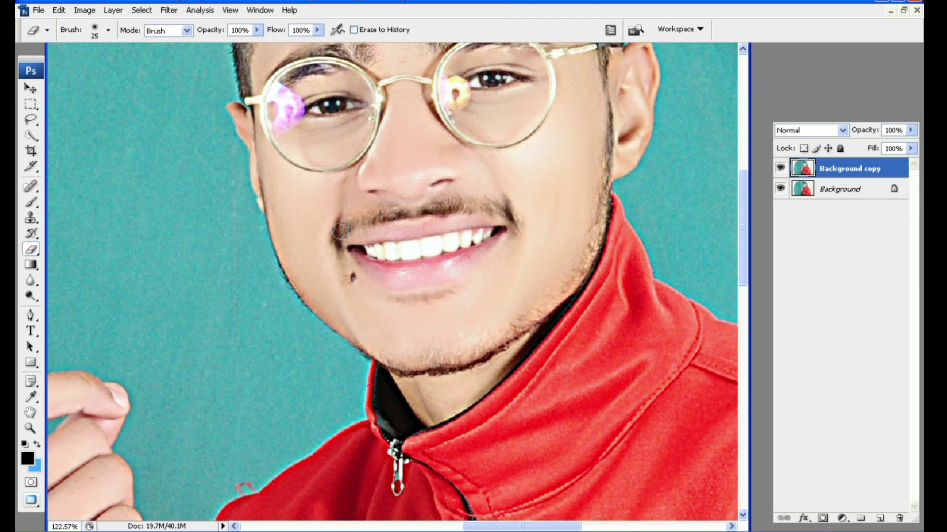
# Step: Flatten the image, duplicate the Background, and set the Sponge to Desaturate at size 15
pyautogui.rightClick(829, 169)
pyautogui.click(778, 422)
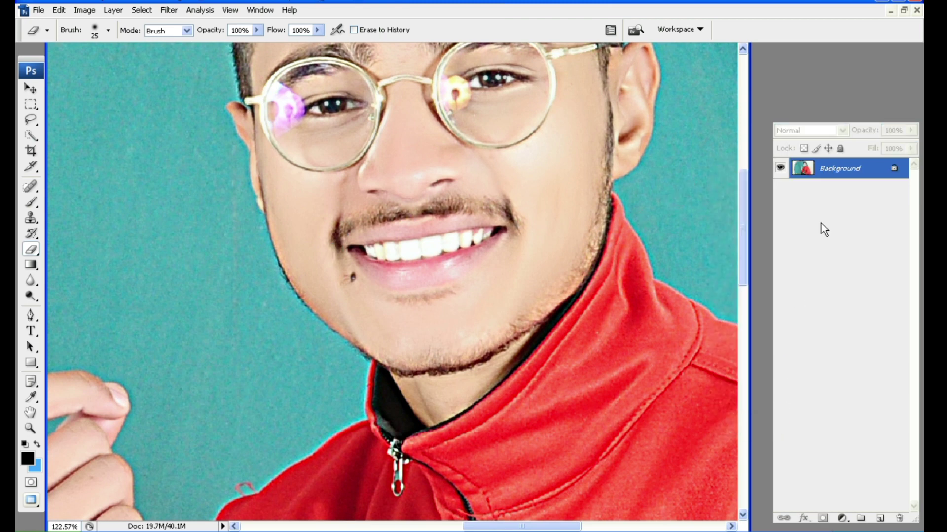
pyautogui.rightClick(846, 170)
pyautogui.click(809, 190)
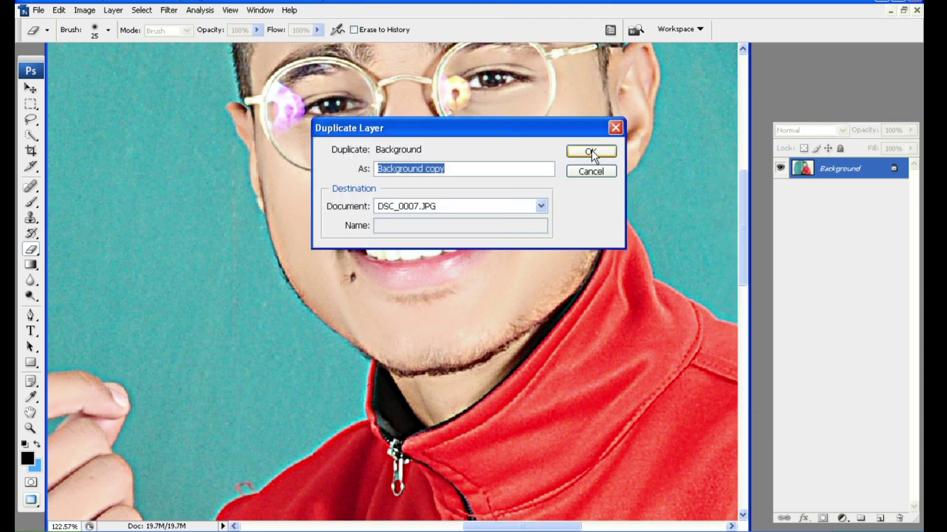
pyautogui.click(592, 150)
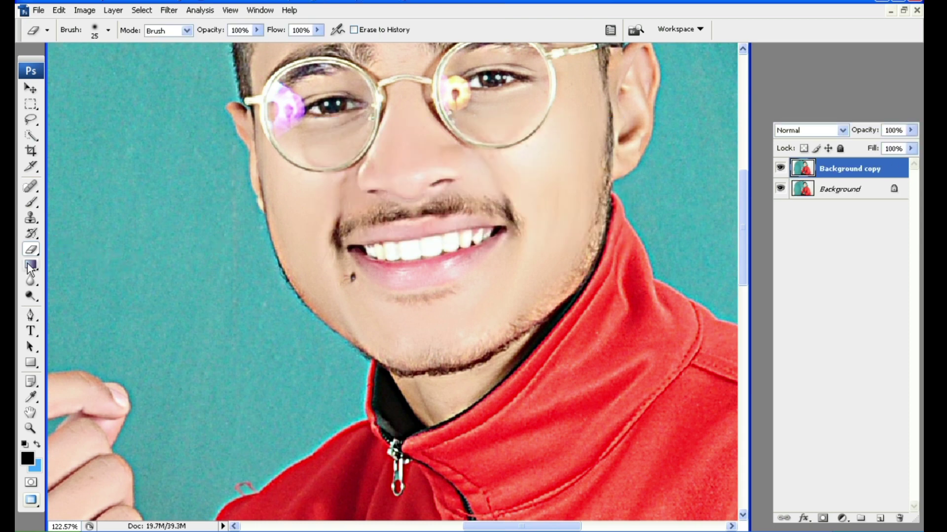
pyautogui.moveTo(38, 301); pyautogui.dragTo(74, 321)
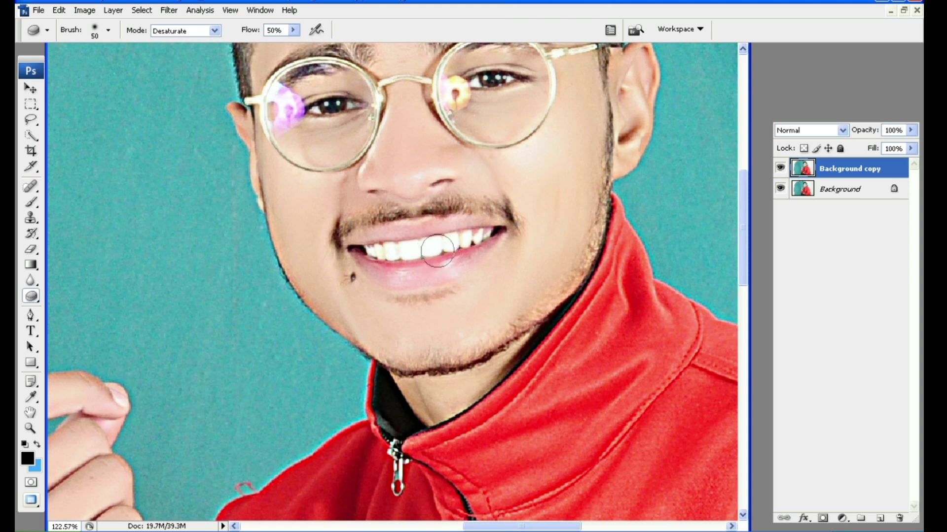
pyautogui.press('[')
pyautogui.press('[')
pyautogui.press('[')
pyautogui.press('[')
pyautogui.press('[')
# Step: Choose the normal Brush tool with a pinkish-red foreground colour
pyautogui.click(31, 202)
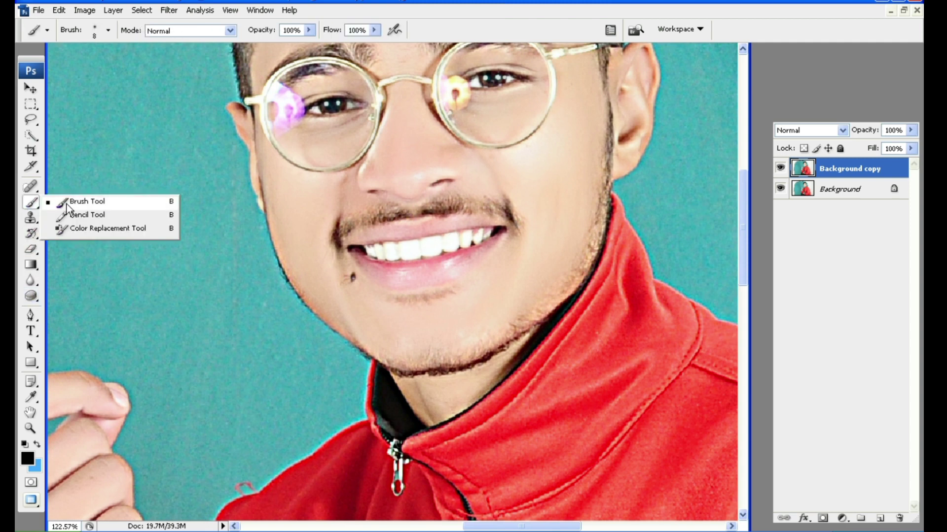
pyautogui.click(66, 204)
pyautogui.click(40, 203)
pyautogui.click(100, 206)
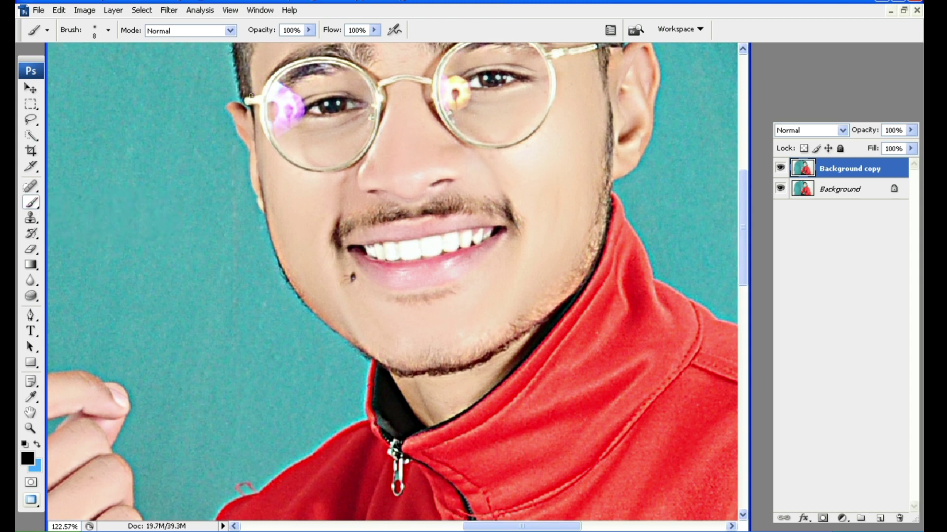
pyautogui.click(28, 460)
pyautogui.click(644, 116)
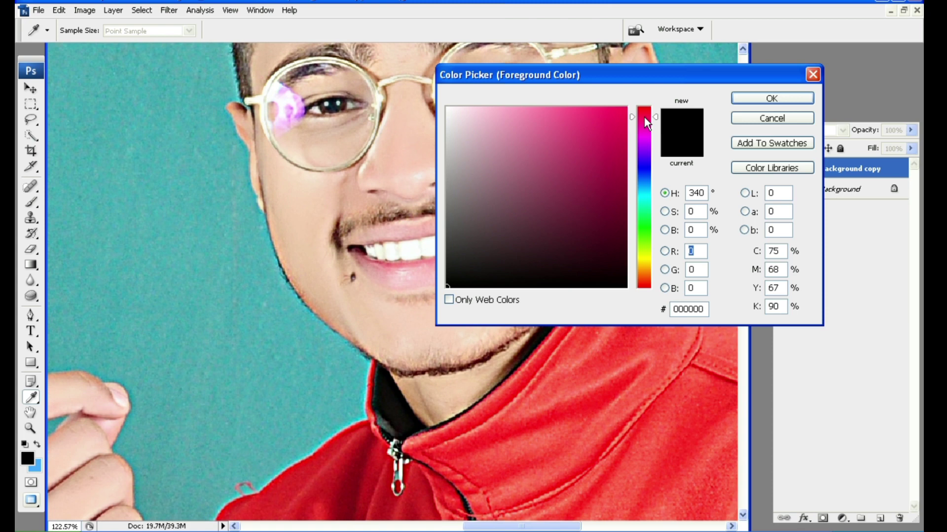
pyautogui.click(625, 108)
pyautogui.click(764, 99)
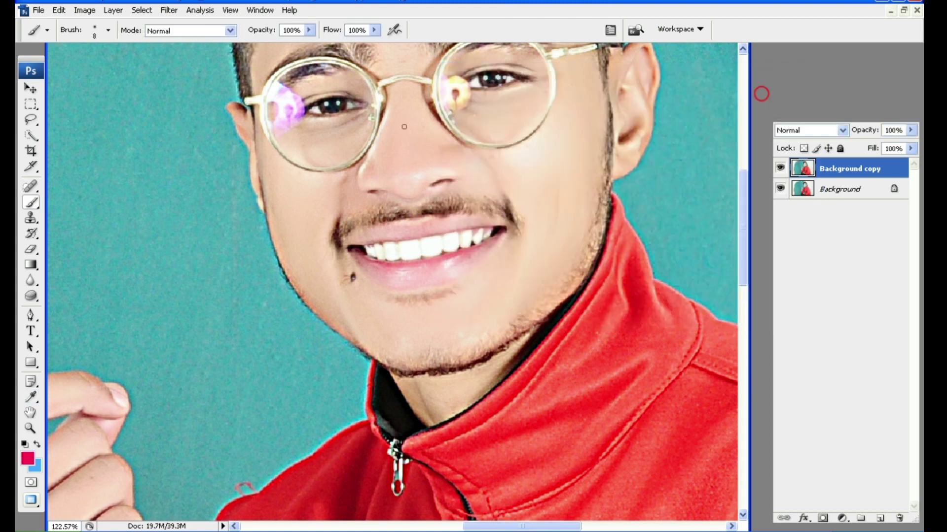
# Step: Set the brush to about 20% opacity, lower flow, and size 15
pyautogui.click(308, 31)
pyautogui.click(252, 44)
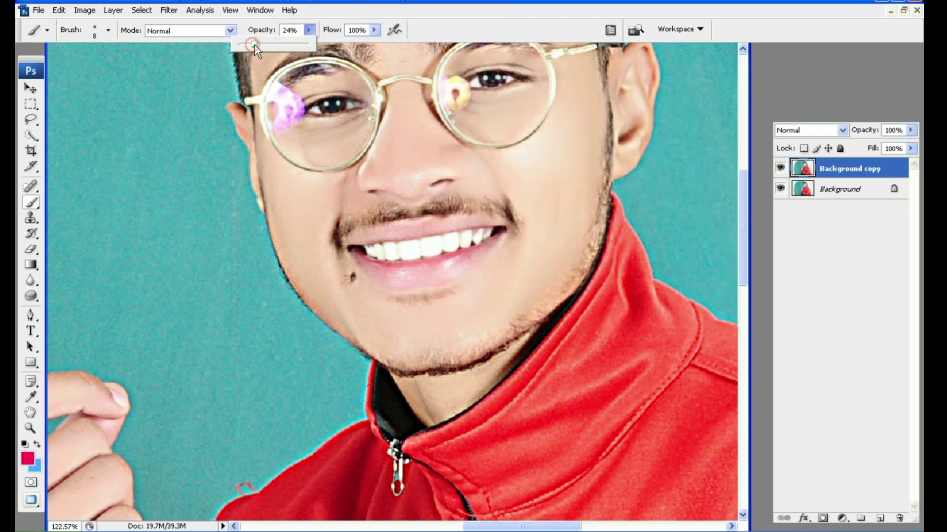
pyautogui.moveTo(250, 43); pyautogui.dragTo(250, 46)
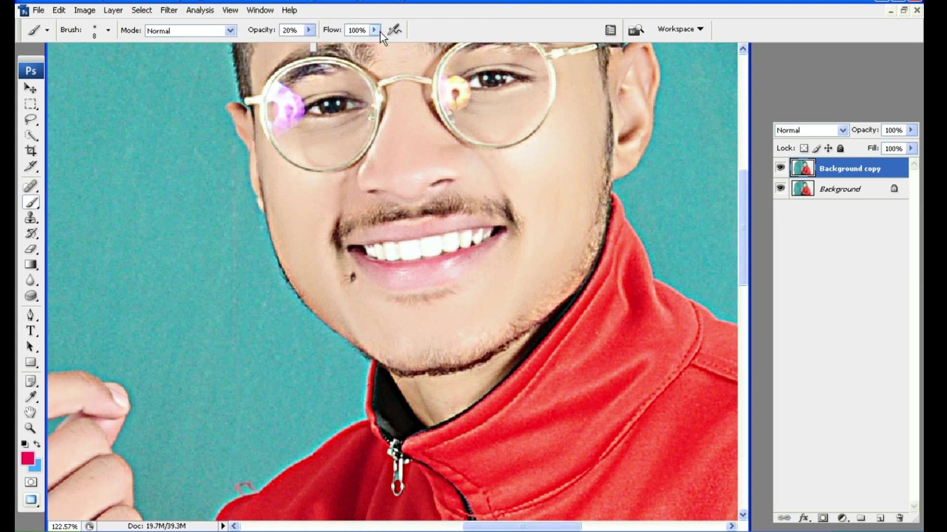
pyautogui.moveTo(374, 30); pyautogui.dragTo(329, 47)
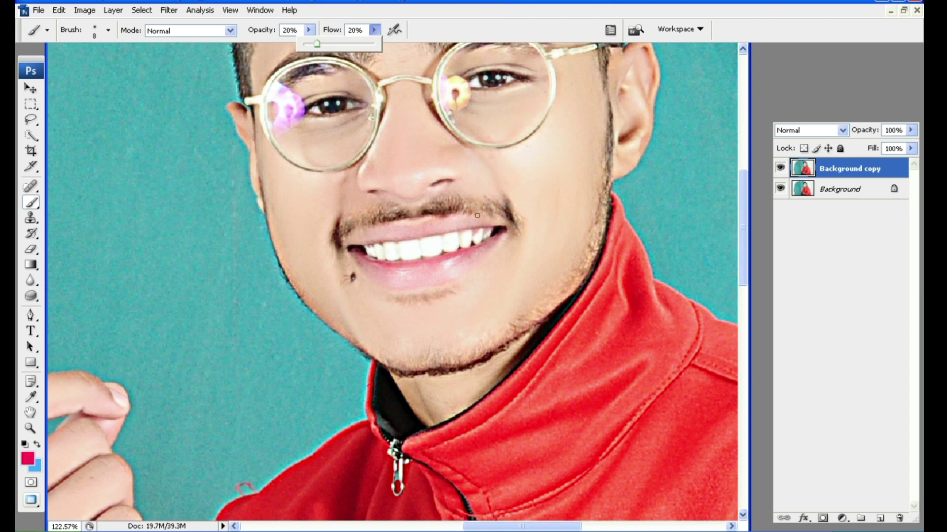
pyautogui.press(']')
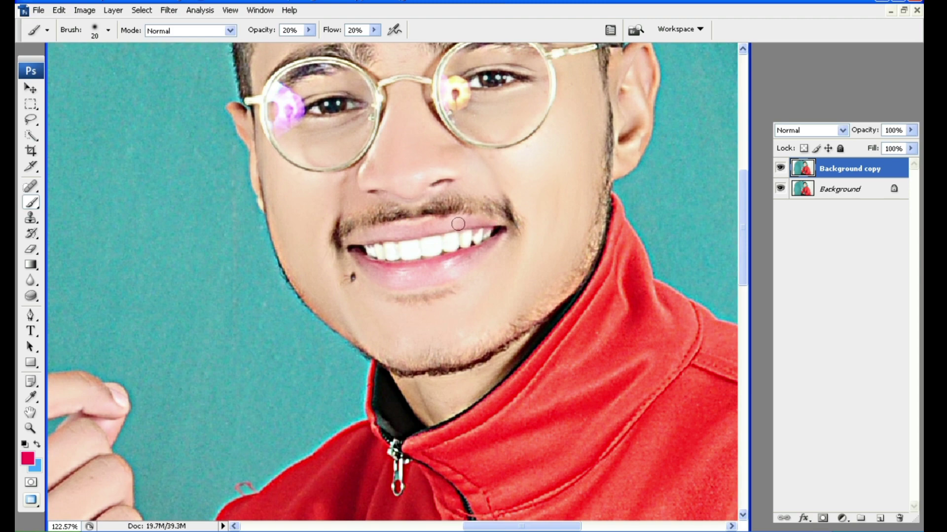
pyautogui.scroll(2, 424, 242)
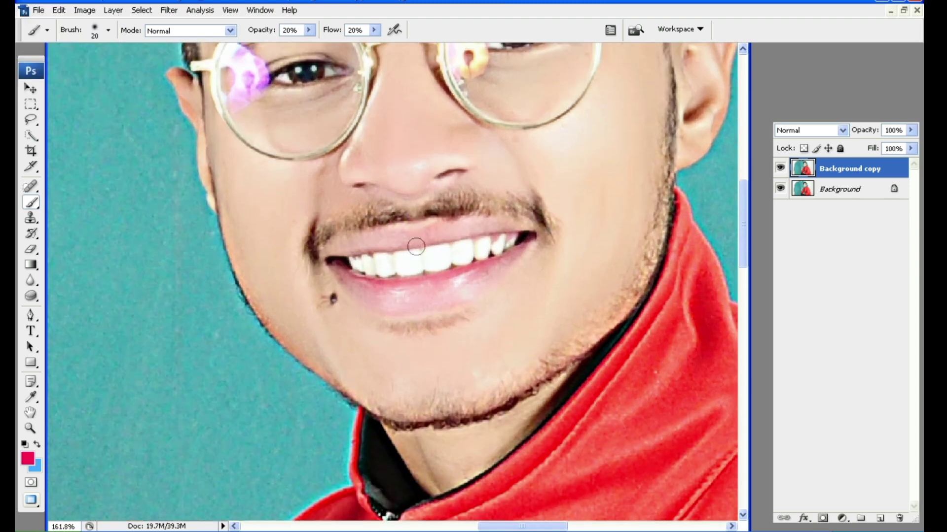
pyautogui.press('[')
# Step: Paint faint pink over the upper and lower lips
pyautogui.click(332, 253)
pyautogui.moveTo(333, 252); pyautogui.dragTo(440, 233)
pyautogui.moveTo(506, 224)
pyautogui.mouseDown()
pyautogui.moveTo(332, 252)
pyautogui.moveTo(356, 292)
pyautogui.moveTo(446, 308)
pyautogui.moveTo(503, 268)
pyautogui.moveTo(378, 306)
pyautogui.moveTo(376, 296)
pyautogui.moveTo(416, 303)
pyautogui.moveTo(489, 276)
pyautogui.moveTo(416, 281)
pyautogui.mouseUp()
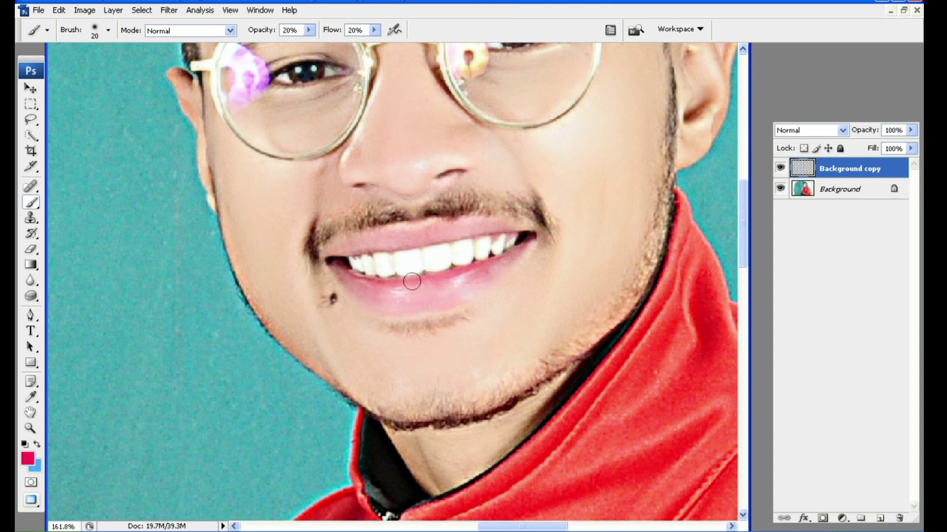
pyautogui.moveTo(503, 260)
pyautogui.mouseDown()
pyautogui.moveTo(452, 292)
pyautogui.moveTo(364, 308)
pyautogui.moveTo(348, 282)
pyautogui.moveTo(384, 301)
pyautogui.moveTo(424, 298)
pyautogui.moveTo(494, 270)
pyautogui.moveTo(387, 291)
pyautogui.mouseUp()
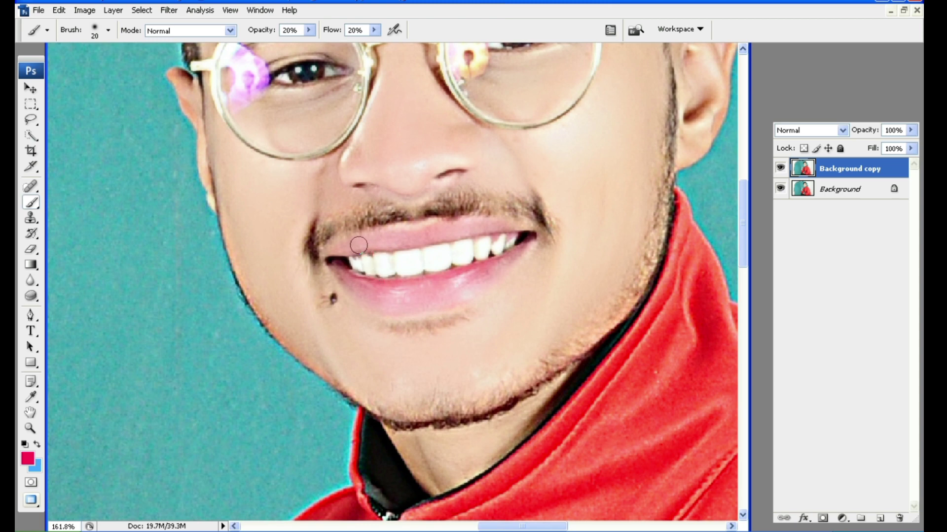
pyautogui.moveTo(346, 248); pyautogui.dragTo(477, 231)
# Step: Dismiss the Fade dialog and merge the Background copy down into the Background
pyautogui.hotkey('ctrl', 'shift', 'f')
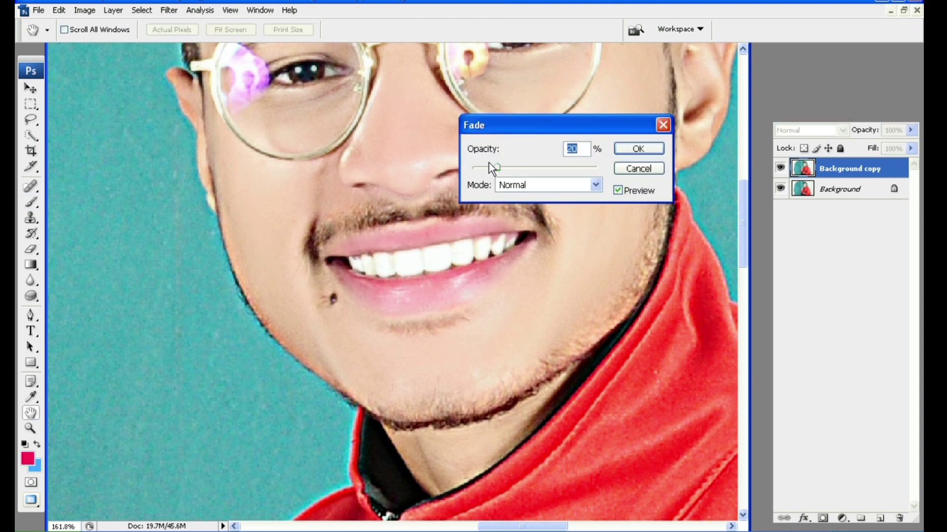
pyautogui.press('Return')
pyautogui.hotkey('ctrl', '-')
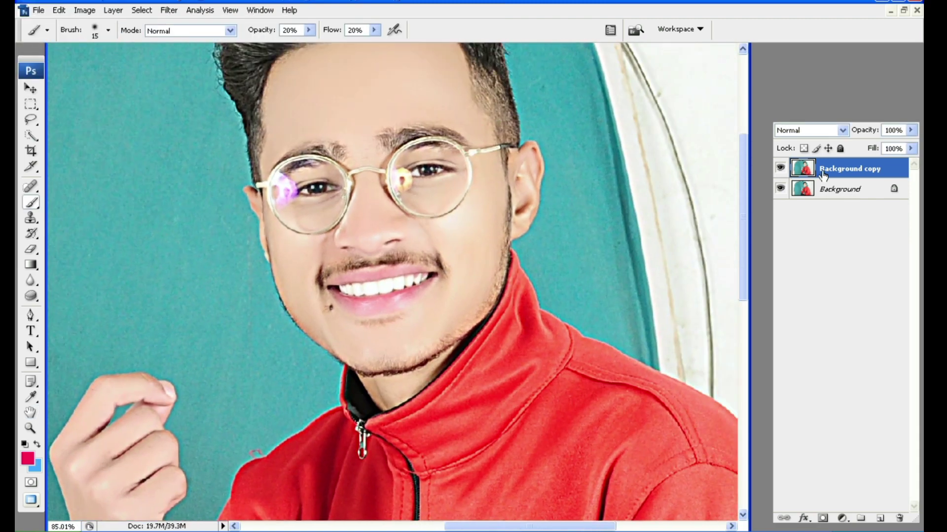
pyautogui.rightClick(824, 168)
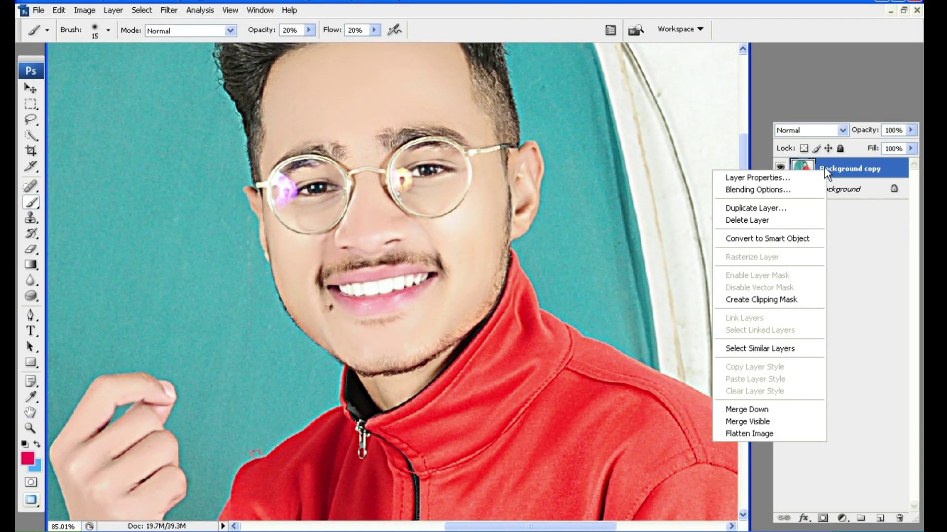
pyautogui.click(783, 424)
# Step: Convert the Background into an unlocked Layer 0
pyautogui.rightClick(852, 169)
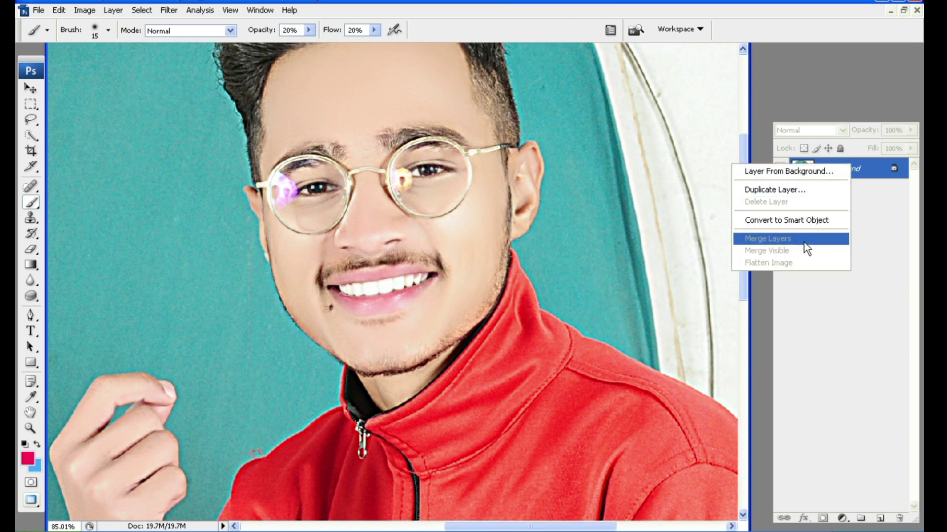
pyautogui.click(778, 171)
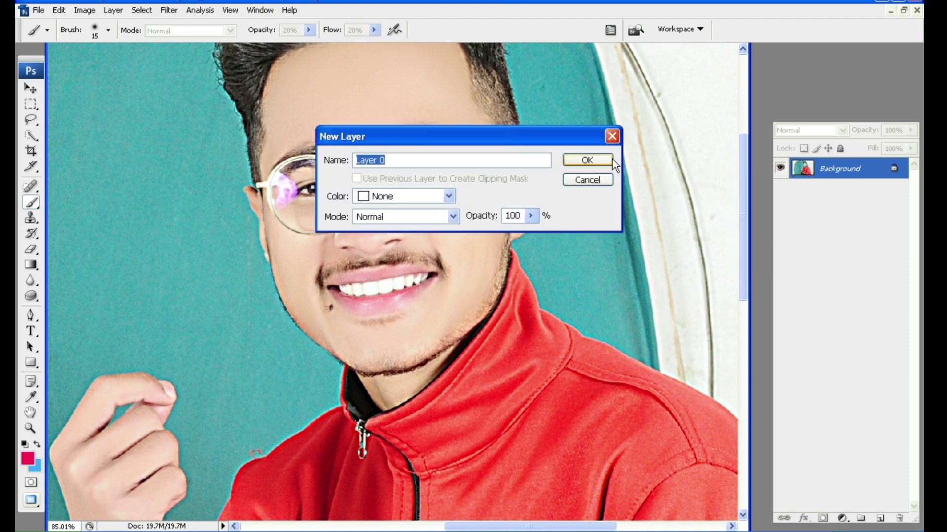
pyautogui.click(594, 159)
pyautogui.moveTo(577, 135)
pyautogui.mouseDown()
pyautogui.moveTo(497, 311)
pyautogui.moveTo(380, 241)
pyautogui.mouseUp()
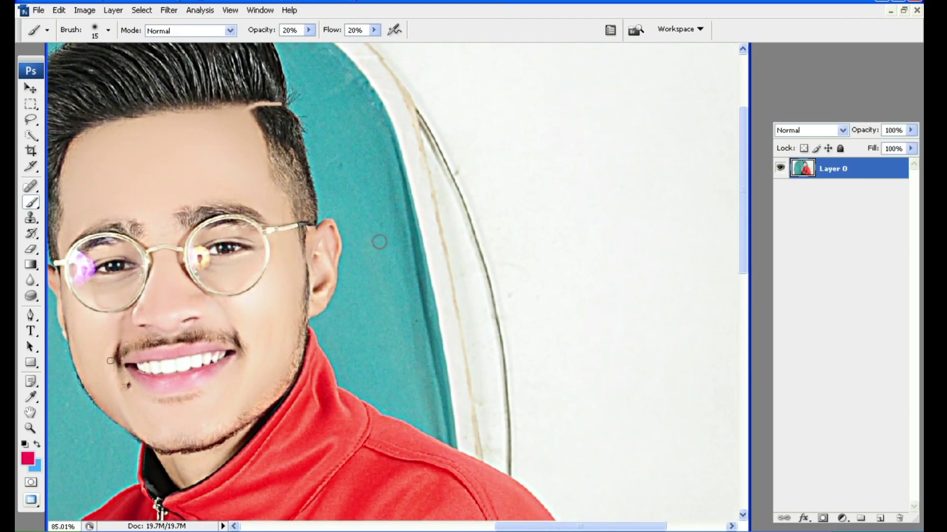
# Step: With the Pen tool, place anchors down the collar edge below the jaw
pyautogui.click(30, 316)
pyautogui.click(84, 314)
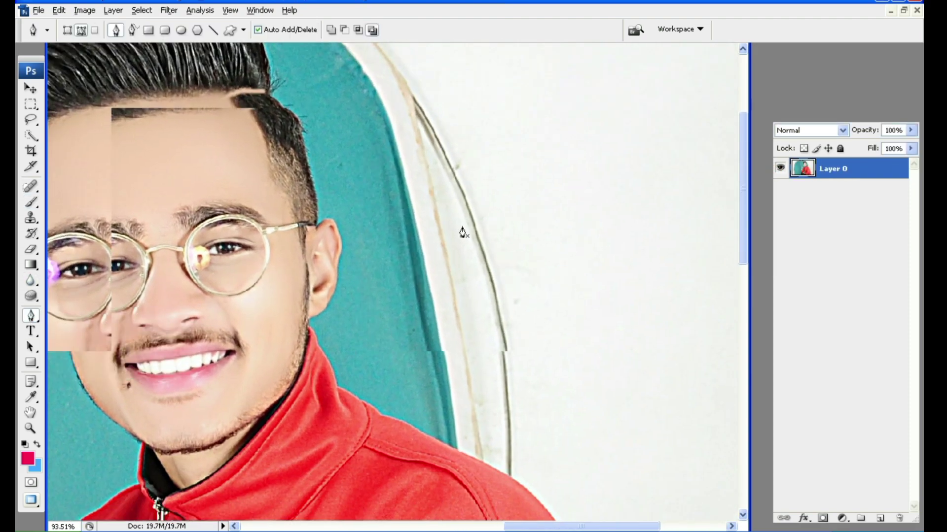
pyautogui.scroll(5, 473, 233)
pyautogui.scroll(2, 473, 232)
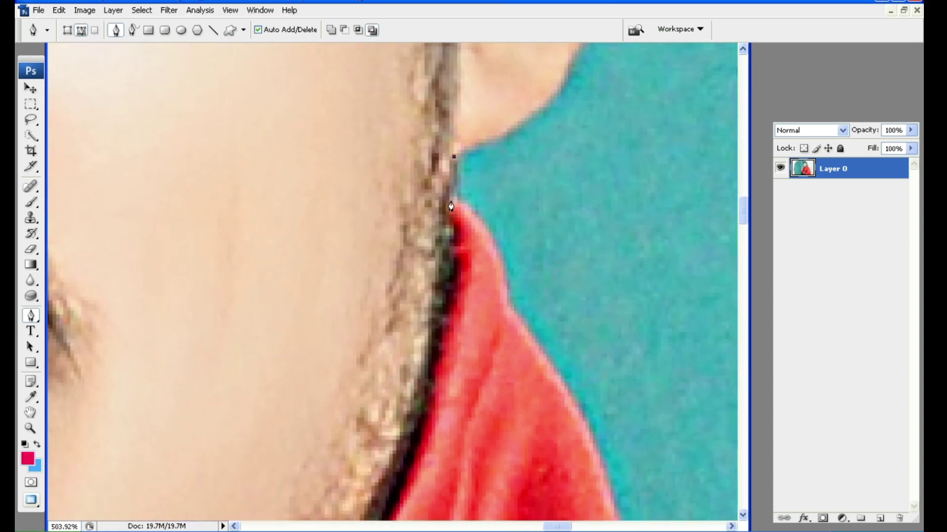
pyautogui.moveTo(507, 338); pyautogui.dragTo(439, 112)
pyautogui.click(450, 133)
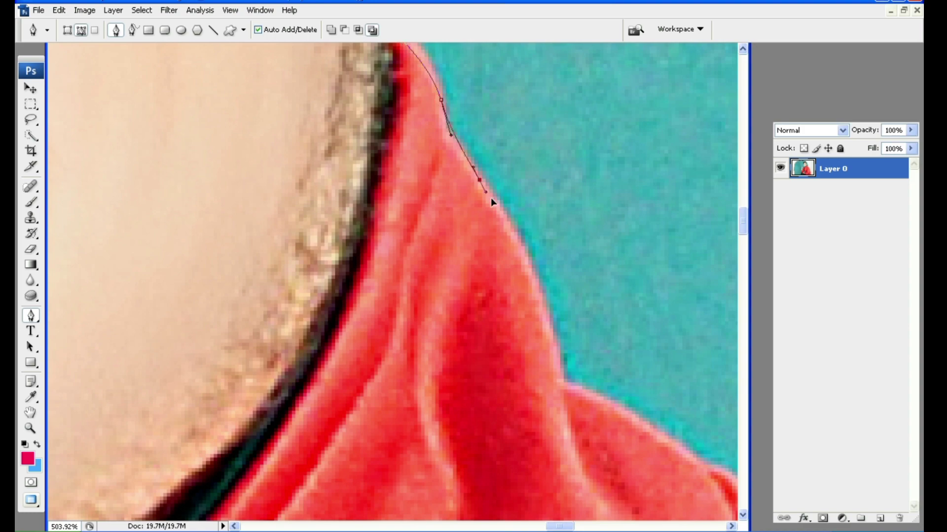
pyautogui.scroll(-2, 549, 331)
pyautogui.click(424, 110)
pyautogui.click(447, 159)
pyautogui.click(455, 196)
pyautogui.click(464, 234)
pyautogui.click(492, 242)
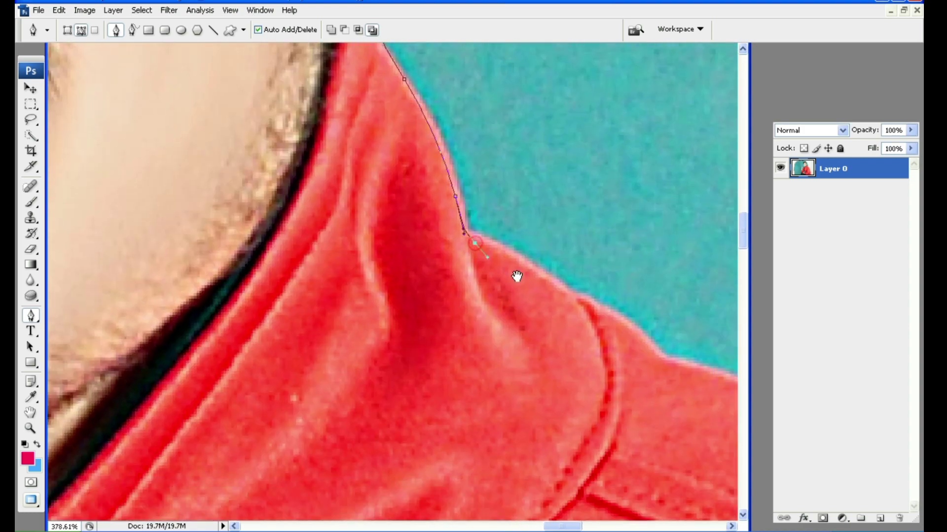
# Step: Continue the path with curved anchors along the shoulder edge
pyautogui.moveTo(518, 275)
pyautogui.mouseDown()
pyautogui.moveTo(414, 209)
pyautogui.moveTo(322, 195)
pyautogui.mouseUp()
pyautogui.click(322, 195)
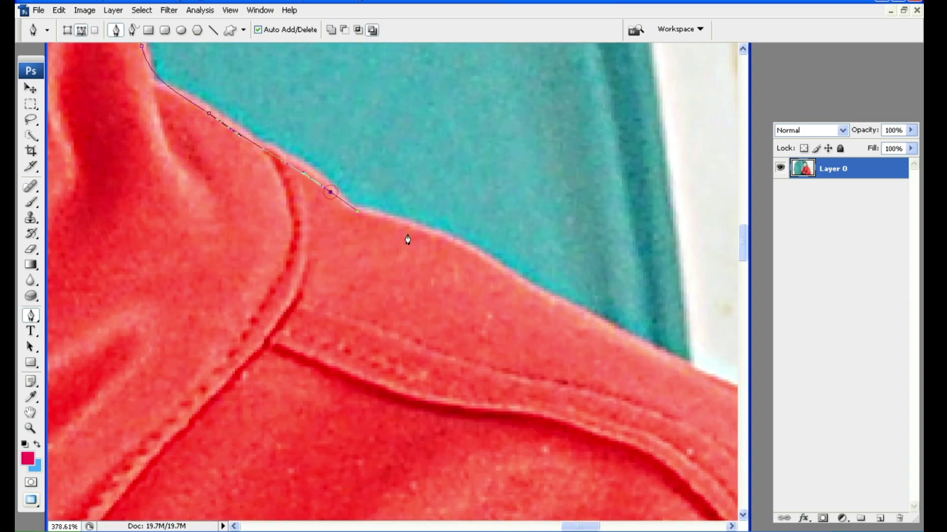
pyautogui.click(425, 240)
pyautogui.scroll(-2, 467, 269)
pyautogui.click(450, 247)
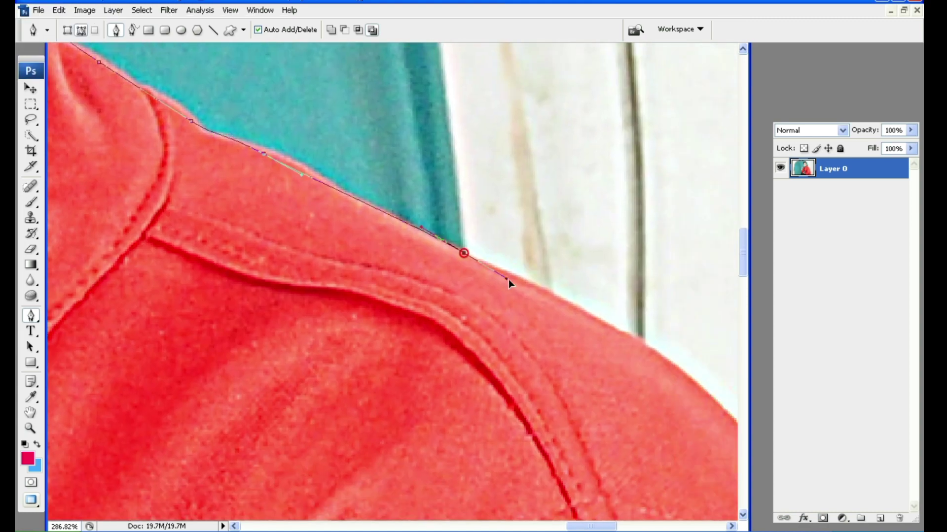
pyautogui.scroll(-1, 508, 279)
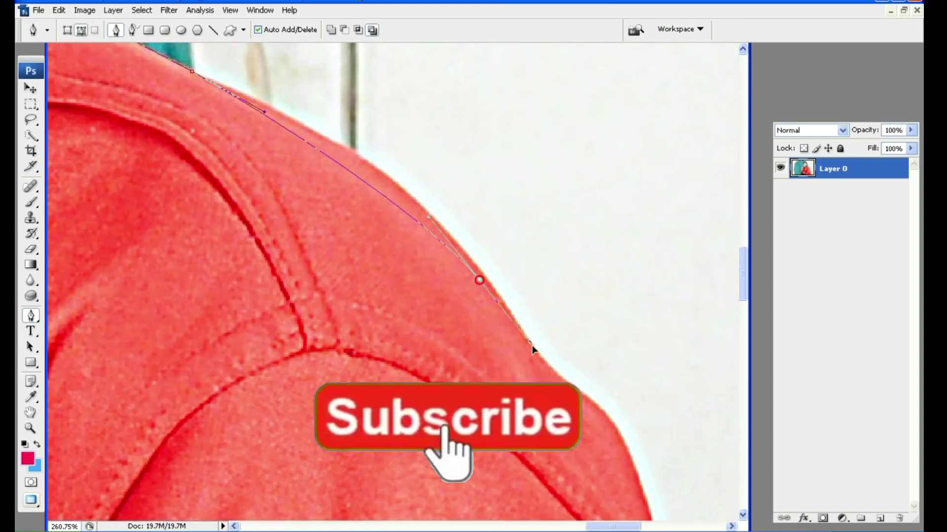
pyautogui.moveTo(472, 260)
pyautogui.mouseDown()
pyautogui.moveTo(530, 333)
pyautogui.moveTo(449, 205)
pyautogui.mouseUp()
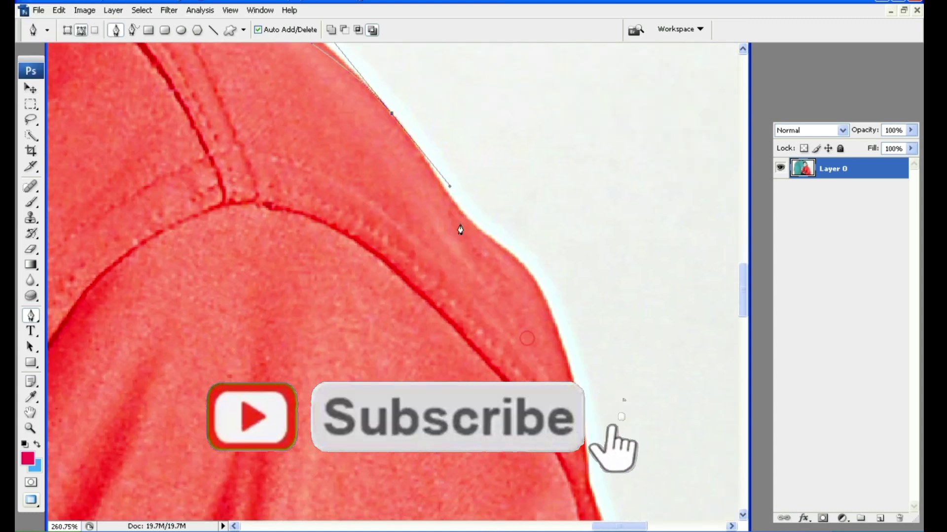
pyautogui.moveTo(475, 237); pyautogui.dragTo(513, 274)
pyautogui.scroll(-5, 501, 190)
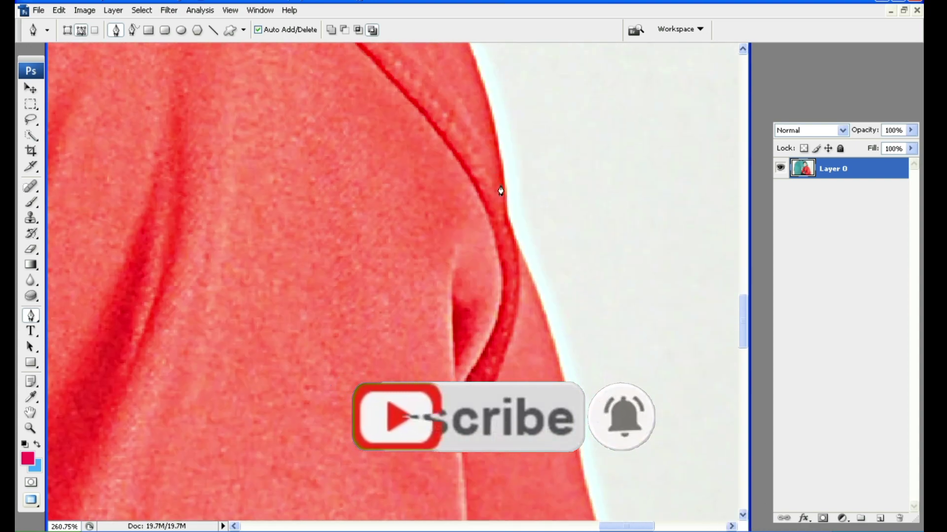
pyautogui.moveTo(535, 298)
pyautogui.mouseDown()
pyautogui.moveTo(558, 349)
pyautogui.moveTo(467, 249)
pyautogui.mouseUp()
pyautogui.scroll(-3, 559, 356)
# Step: Extend the path down the red jacket's outer edge to near its bottom
pyautogui.click(504, 342)
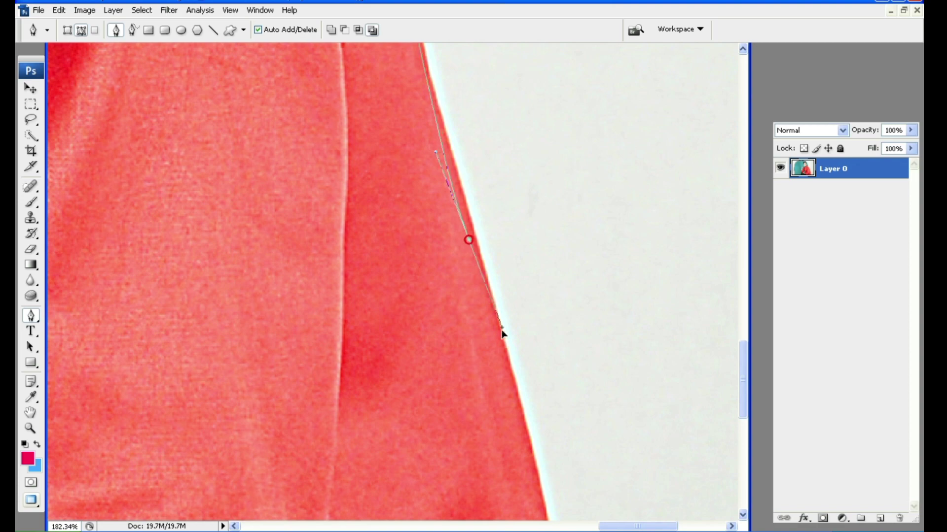
pyautogui.moveTo(526, 458); pyautogui.dragTo(475, 321)
pyautogui.click(482, 345)
pyautogui.moveTo(483, 353); pyautogui.dragTo(490, 401)
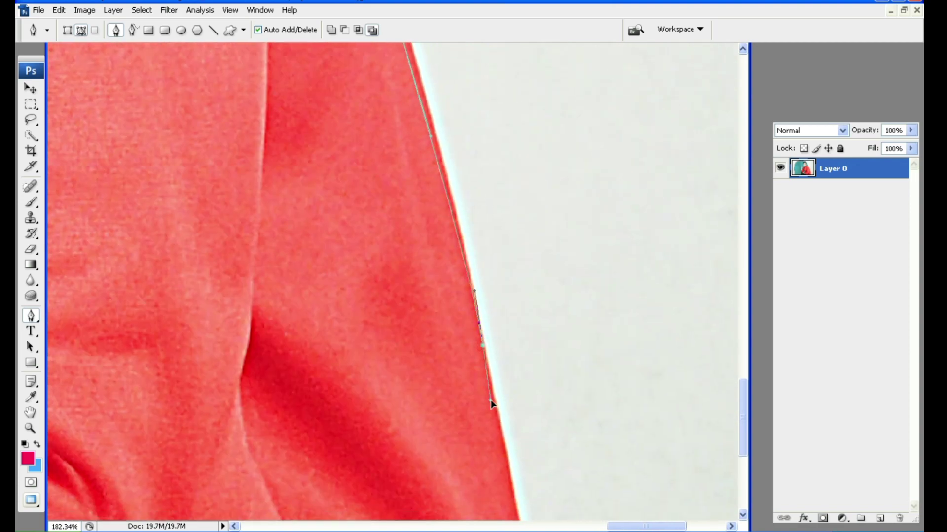
pyautogui.scroll(-2, 490, 400)
pyautogui.moveTo(422, 179); pyautogui.dragTo(307, 155)
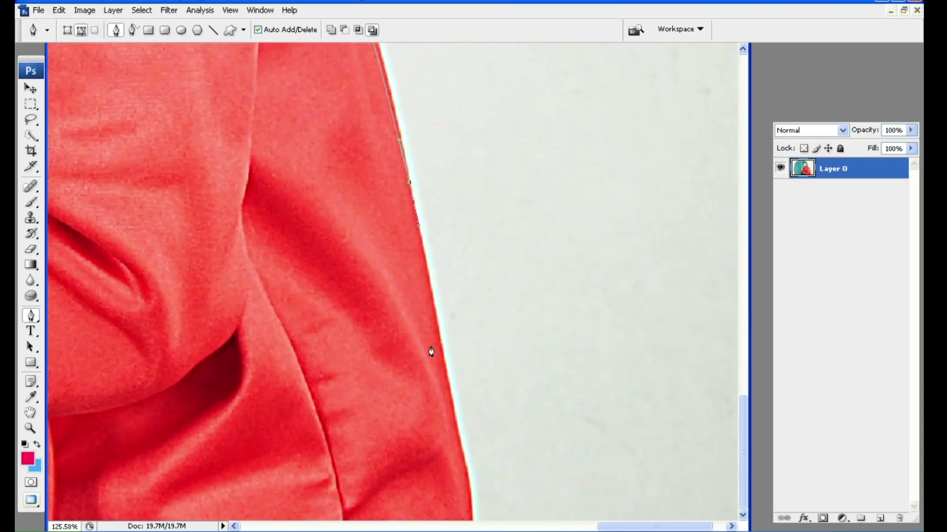
pyautogui.moveTo(439, 346); pyautogui.dragTo(446, 399)
pyautogui.click(454, 434)
pyautogui.moveTo(451, 203); pyautogui.dragTo(395, 203)
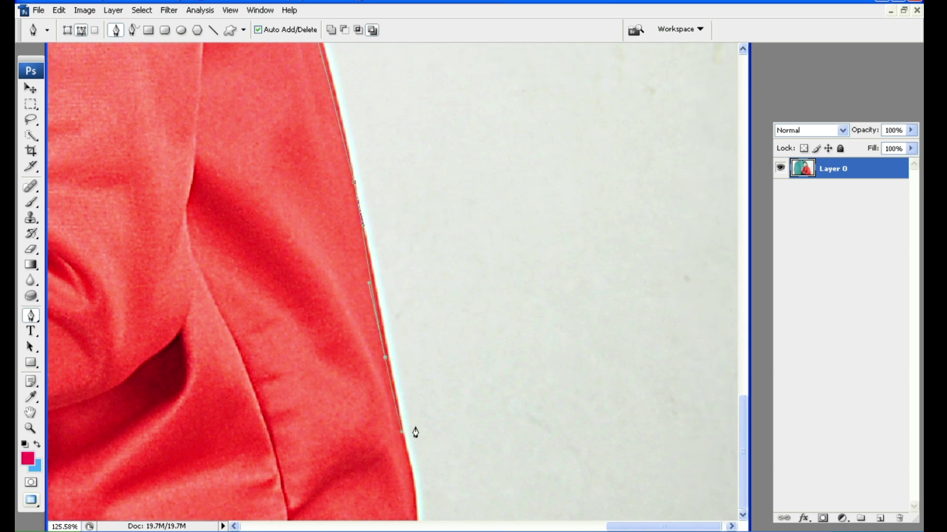
pyautogui.moveTo(411, 479); pyautogui.dragTo(413, 499)
# Step: Trace the path along the image bottom and around the knee to where shirt meets knee
pyautogui.press('f')
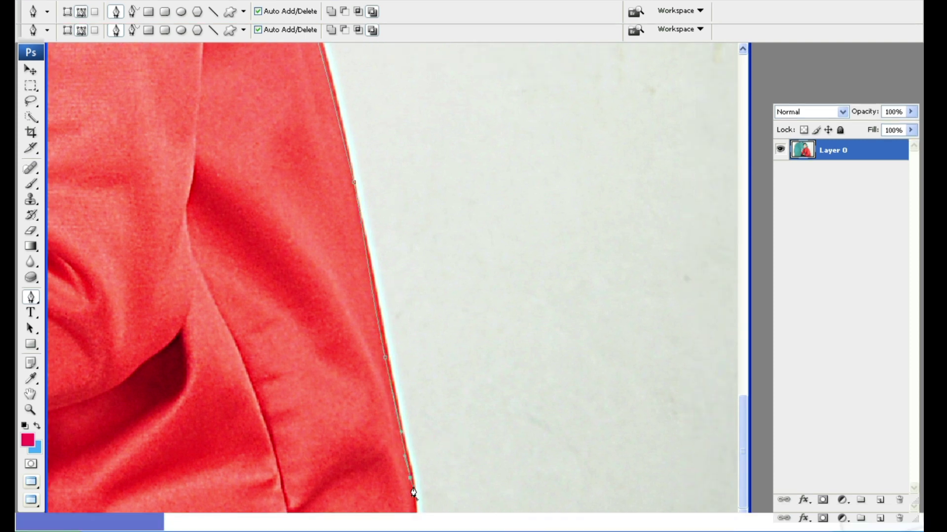
pyautogui.scroll(-3, 409, 447)
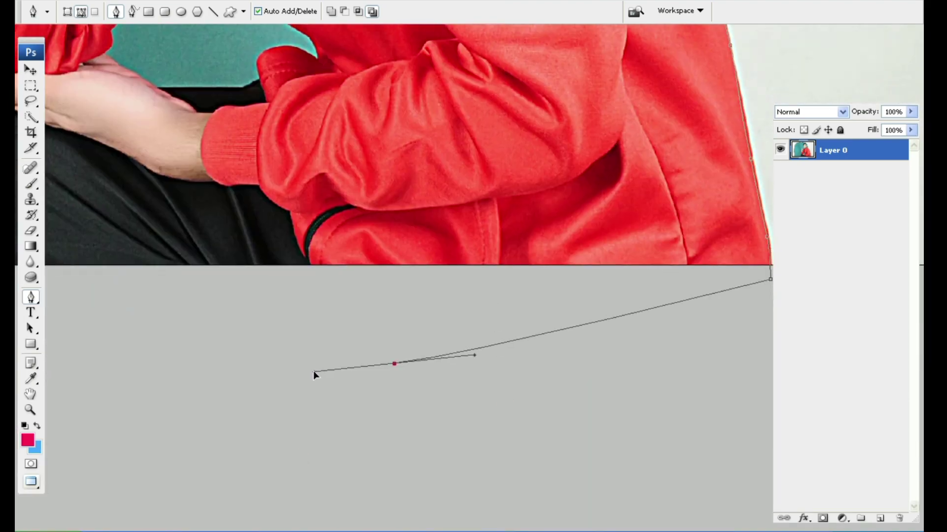
pyautogui.moveTo(246, 377); pyautogui.dragTo(456, 370)
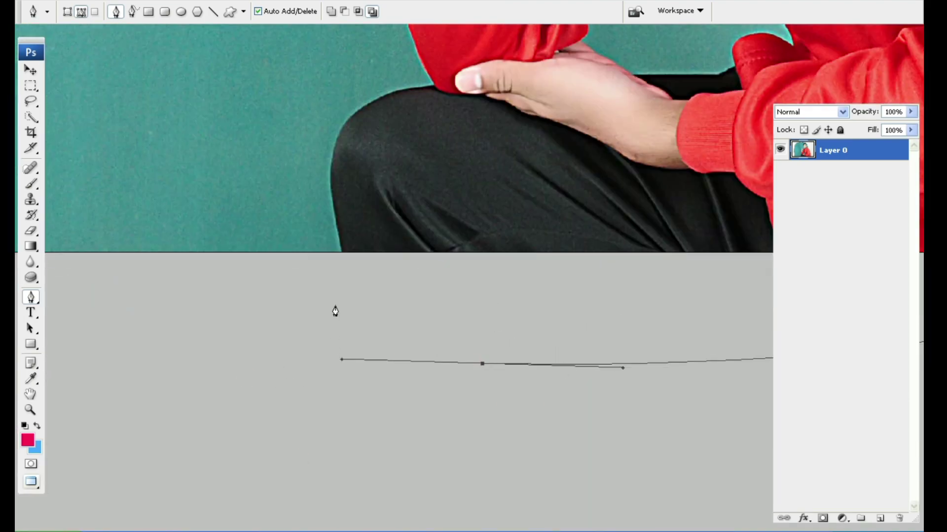
pyautogui.moveTo(340, 283); pyautogui.dragTo(326, 244)
pyautogui.hotkey('ctrl', '+')
pyautogui.hotkey('ctrl', '+')
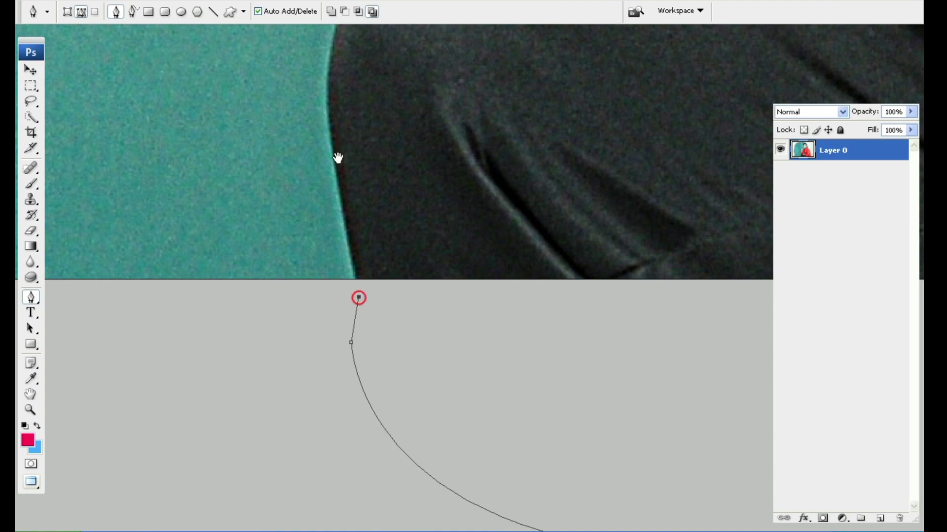
pyautogui.hotkey('ctrl', '+')
pyautogui.moveTo(356, 338); pyautogui.dragTo(350, 316)
pyautogui.moveTo(369, 170); pyautogui.dragTo(295, 337)
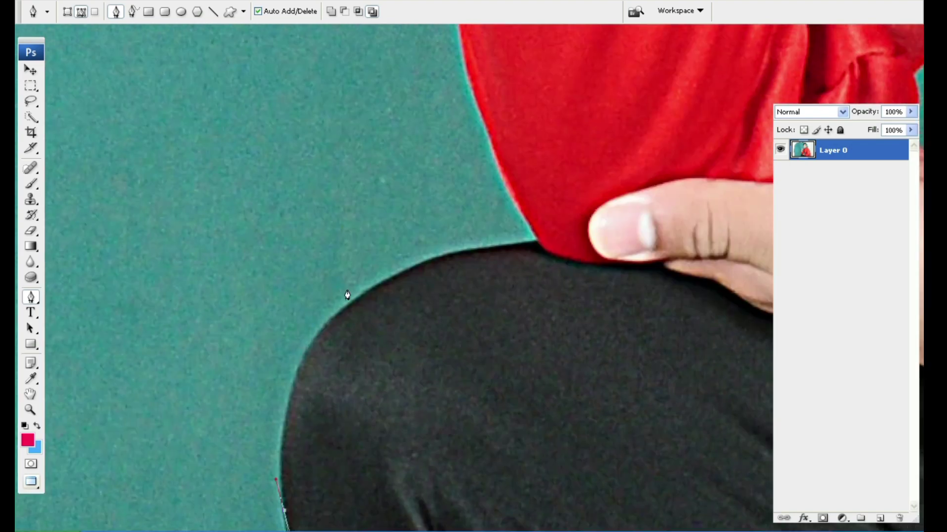
pyautogui.moveTo(352, 303); pyautogui.dragTo(425, 258)
pyautogui.click(534, 243)
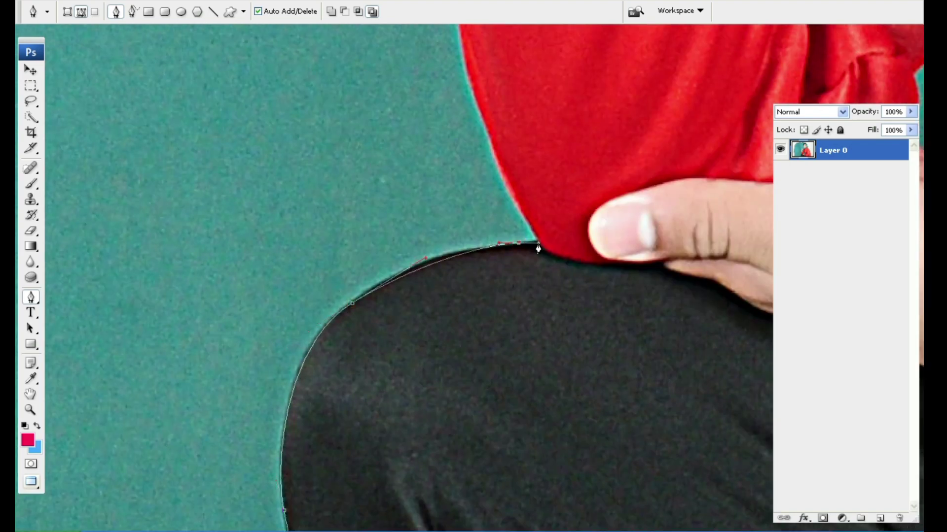
# Step: Extend the path up the red shirt edge toward the sleeve cuff
pyautogui.moveTo(451, 70); pyautogui.dragTo(524, 334)
pyautogui.click(530, 287)
pyautogui.click(524, 238)
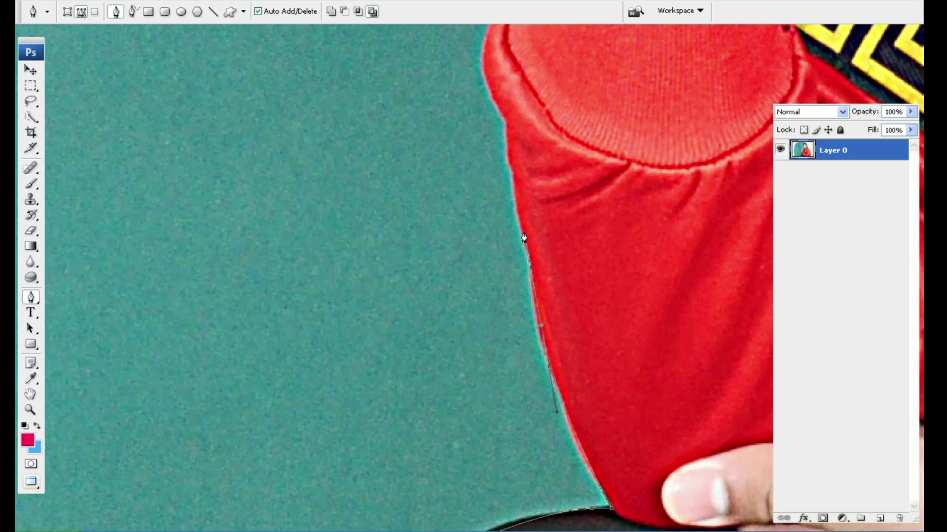
pyautogui.moveTo(513, 78); pyautogui.dragTo(500, 276)
pyautogui.click(500, 254)
pyautogui.moveTo(456, 151); pyautogui.dragTo(461, 363)
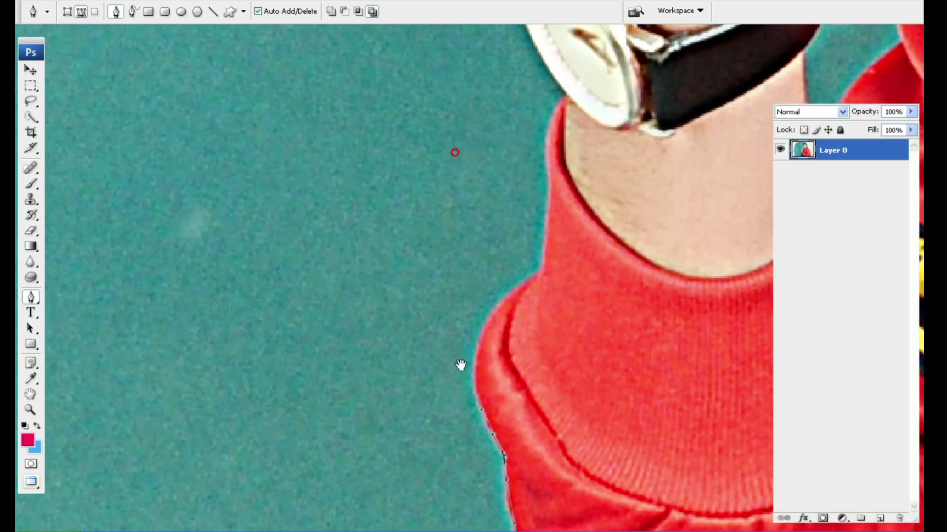
pyautogui.click(492, 318)
pyautogui.click(541, 268)
pyautogui.click(545, 224)
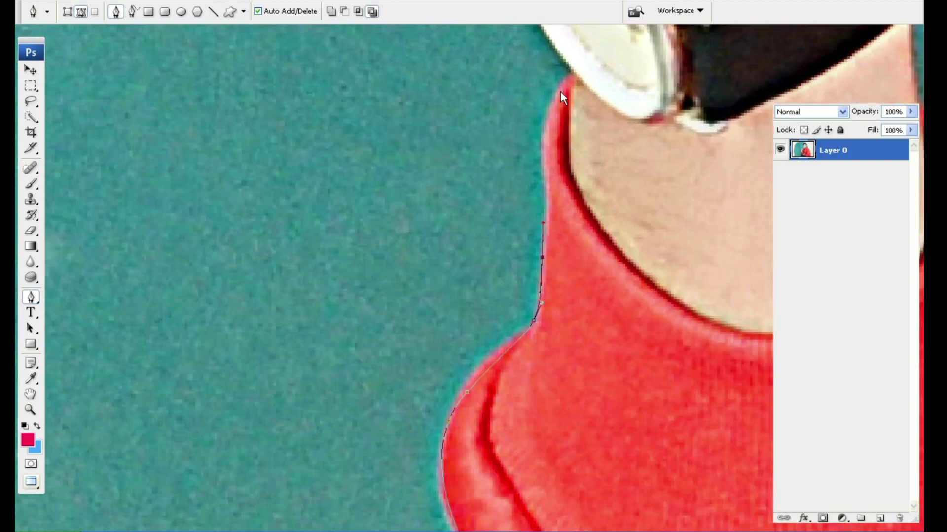
# Step: Follow the sleeve edge with curved anchors to the watch and up its lug
pyautogui.moveTo(541, 254); pyautogui.dragTo(531, 292)
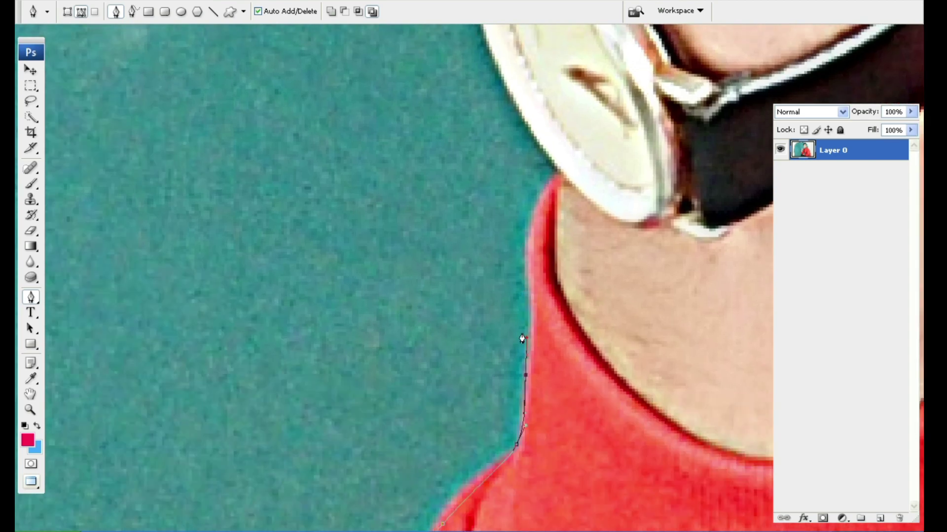
pyautogui.click(528, 373)
pyautogui.click(530, 269)
pyautogui.hotkey('ctrl', '+')
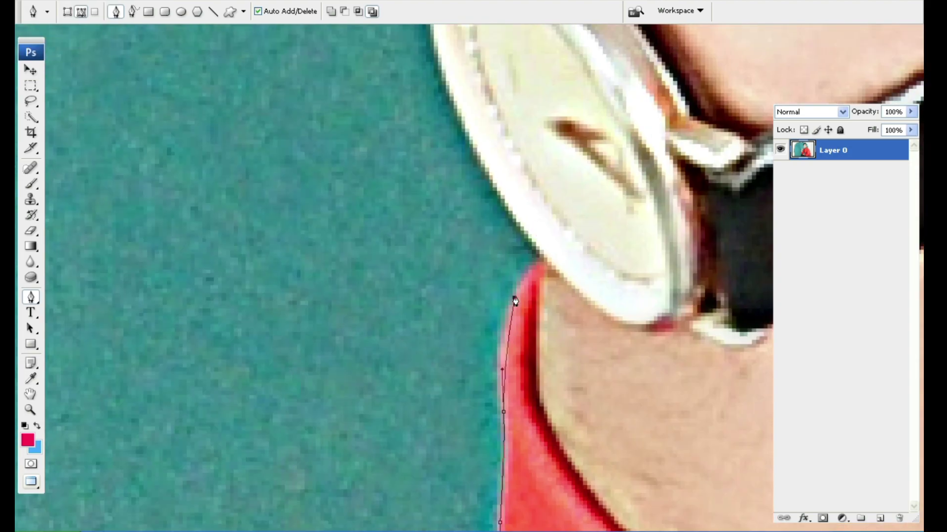
pyautogui.moveTo(513, 300)
pyautogui.mouseDown()
pyautogui.moveTo(537, 264)
pyautogui.moveTo(571, 434)
pyautogui.mouseUp()
pyautogui.moveTo(489, 291); pyautogui.dragTo(462, 219)
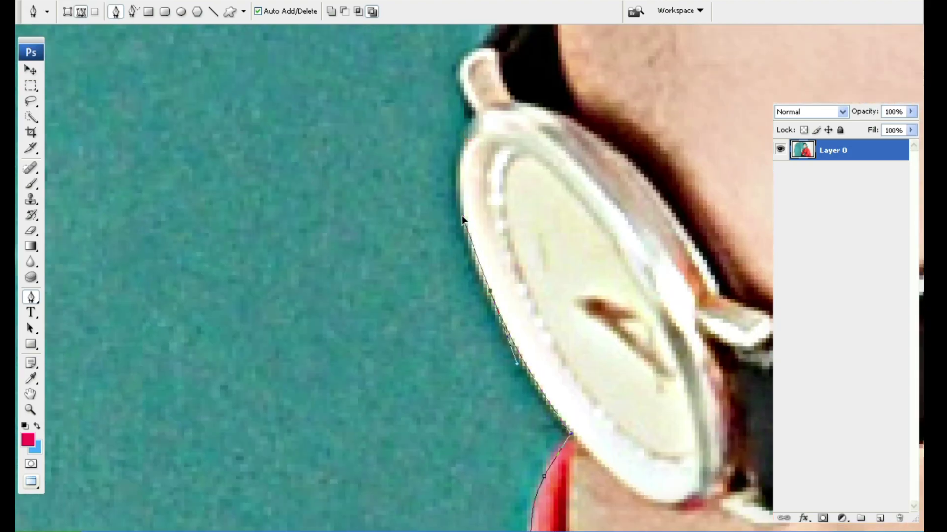
pyautogui.scroll(3, 463, 220)
pyautogui.moveTo(469, 303); pyautogui.dragTo(485, 286)
pyautogui.click(482, 271)
# Step: Place a curved anchor on the neck edge, then bring the finger into view
pyautogui.scroll(2, 465, 228)
pyautogui.scroll(3, 528, 209)
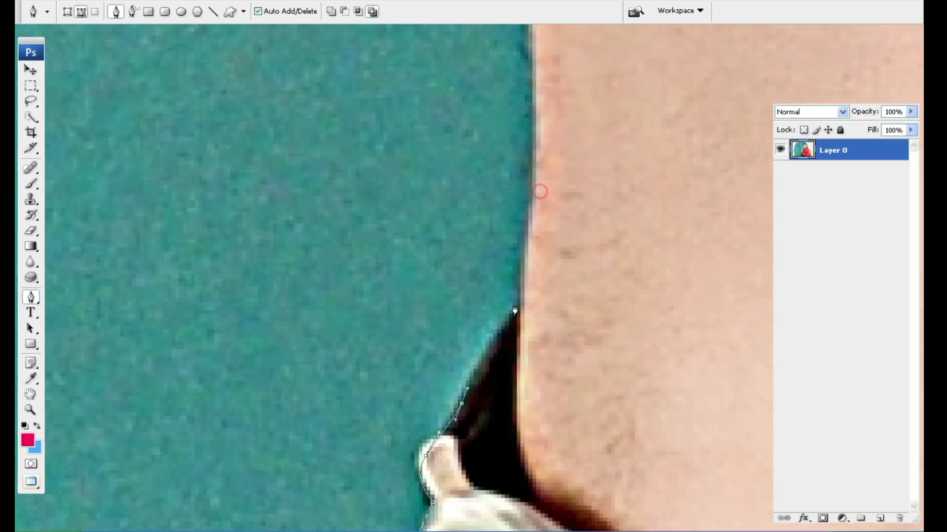
pyautogui.scroll(2, 528, 222)
pyautogui.scroll(2, 528, 230)
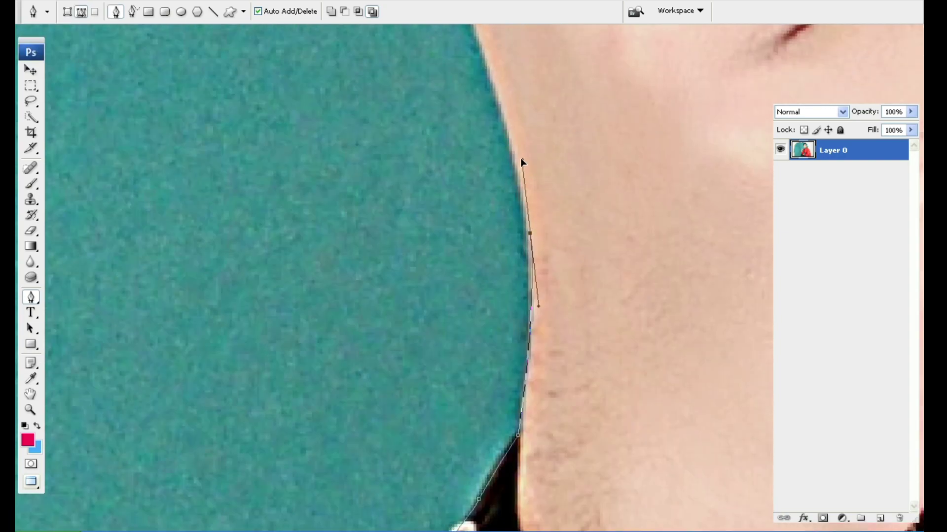
pyautogui.moveTo(522, 197); pyautogui.dragTo(503, 125)
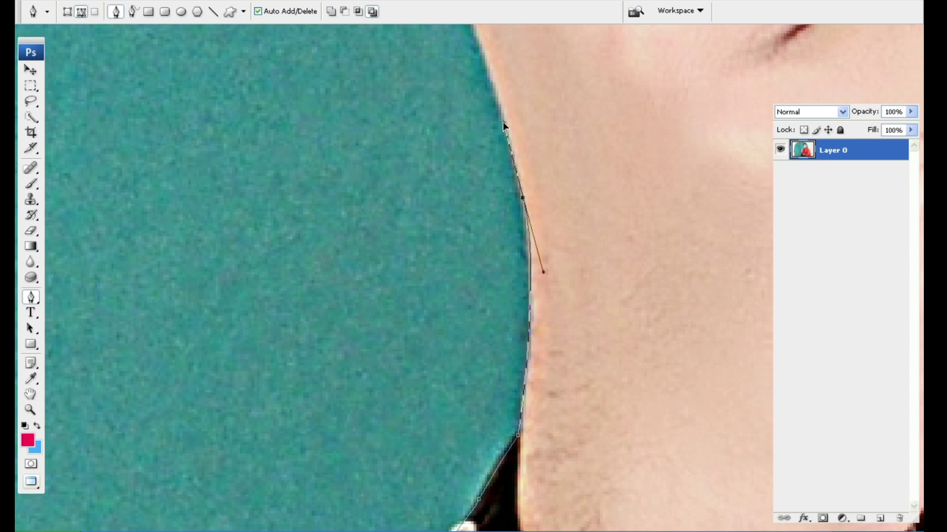
pyautogui.moveTo(481, 53)
pyautogui.mouseDown()
pyautogui.moveTo(441, 143)
pyautogui.moveTo(465, 274)
pyautogui.moveTo(457, 309)
pyautogui.mouseUp()
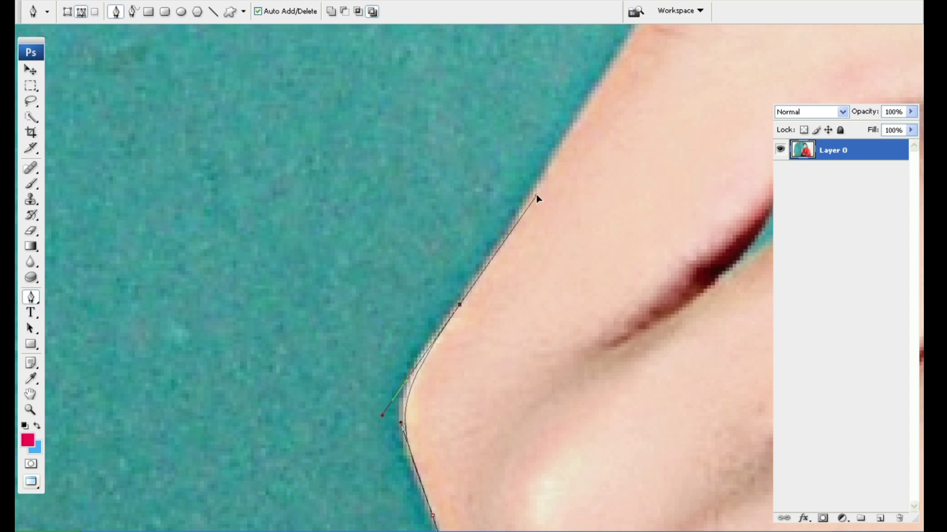
pyautogui.moveTo(536, 197); pyautogui.dragTo(479, 288)
pyautogui.moveTo(559, 161); pyautogui.dragTo(497, 279)
# Step: Trace curved anchors along the top of the finger to the fingertip
pyautogui.click(497, 277)
pyautogui.moveTo(619, 219)
pyautogui.mouseDown()
pyautogui.moveTo(321, 317)
pyautogui.moveTo(428, 304)
pyautogui.mouseUp()
pyautogui.keyDown('ctrl'); pyautogui.click(527, 303); pyautogui.keyUp('ctrl')
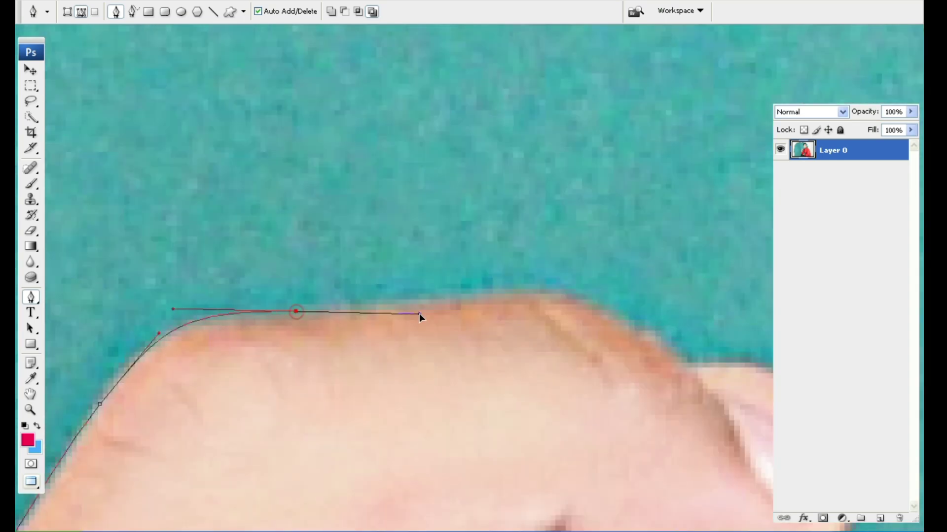
pyautogui.moveTo(527, 302)
pyautogui.mouseDown()
pyautogui.moveTo(287, 302)
pyautogui.moveTo(422, 326)
pyautogui.mouseUp()
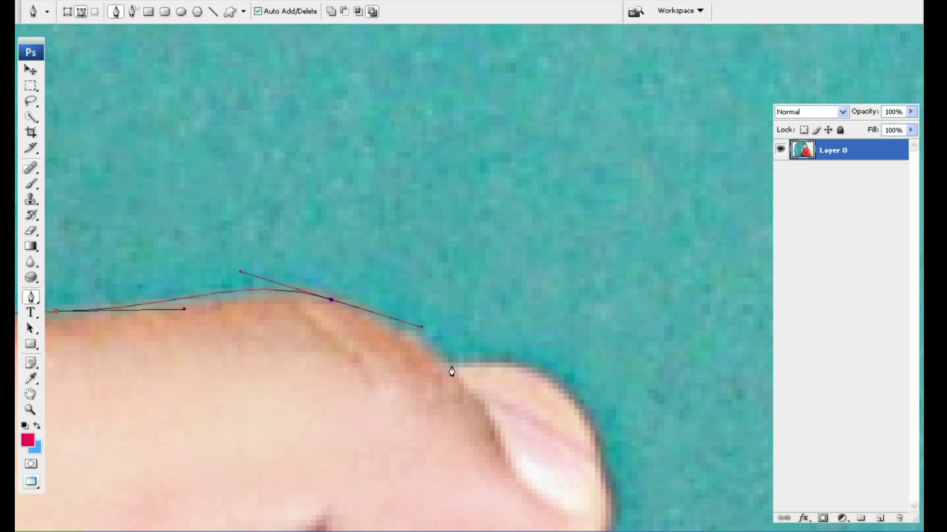
pyautogui.moveTo(451, 367)
pyautogui.mouseDown()
pyautogui.moveTo(484, 376)
pyautogui.moveTo(357, 271)
pyautogui.mouseUp()
pyautogui.moveTo(437, 289); pyautogui.dragTo(466, 328)
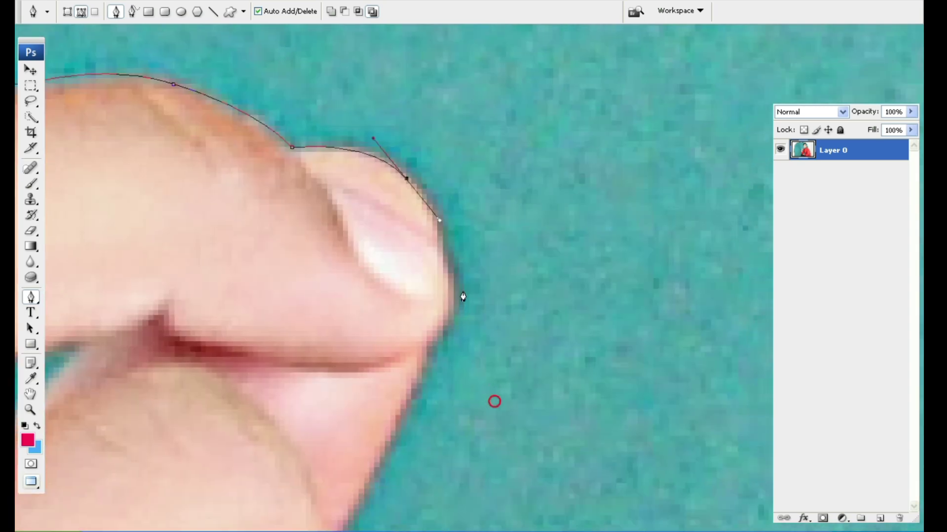
pyautogui.moveTo(524, 509); pyautogui.dragTo(493, 399)
pyautogui.moveTo(456, 299); pyautogui.dragTo(451, 327)
# Step: Curve the path down the fingertip, round the finger corner, and onto the next nail
pyautogui.moveTo(447, 424)
pyautogui.mouseDown()
pyautogui.moveTo(444, 331)
pyautogui.moveTo(412, 224)
pyautogui.mouseUp()
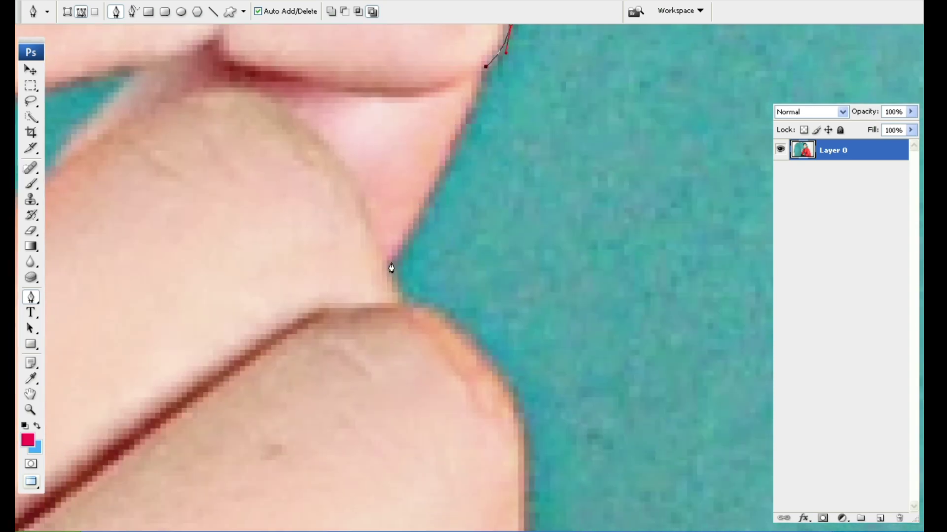
pyautogui.moveTo(394, 258); pyautogui.dragTo(413, 227)
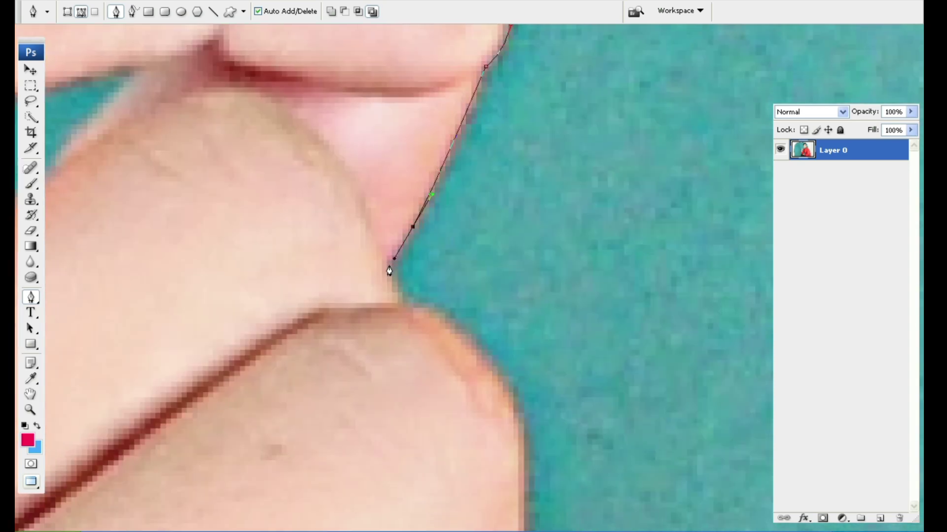
pyautogui.click(410, 296)
pyautogui.moveTo(432, 345); pyautogui.dragTo(335, 150)
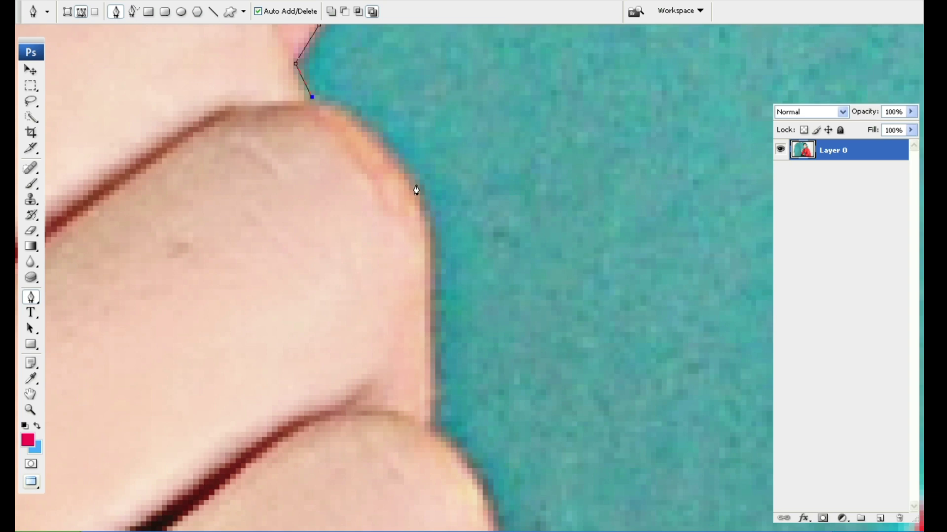
pyautogui.moveTo(446, 324); pyautogui.dragTo(384, 179)
pyautogui.click(383, 179)
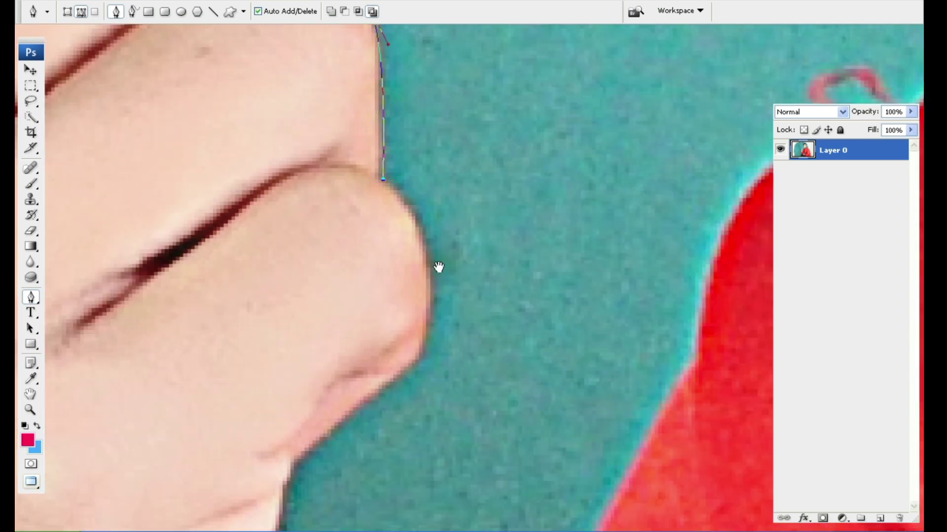
pyautogui.moveTo(438, 267)
pyautogui.mouseDown()
pyautogui.moveTo(453, 275)
pyautogui.moveTo(443, 225)
pyautogui.mouseUp()
pyautogui.scroll(1, 390, 189)
# Step: Shape the path along the nail edge and down the skin edge
pyautogui.click(439, 232)
pyautogui.click(440, 317)
pyautogui.moveTo(441, 315); pyautogui.dragTo(482, 100)
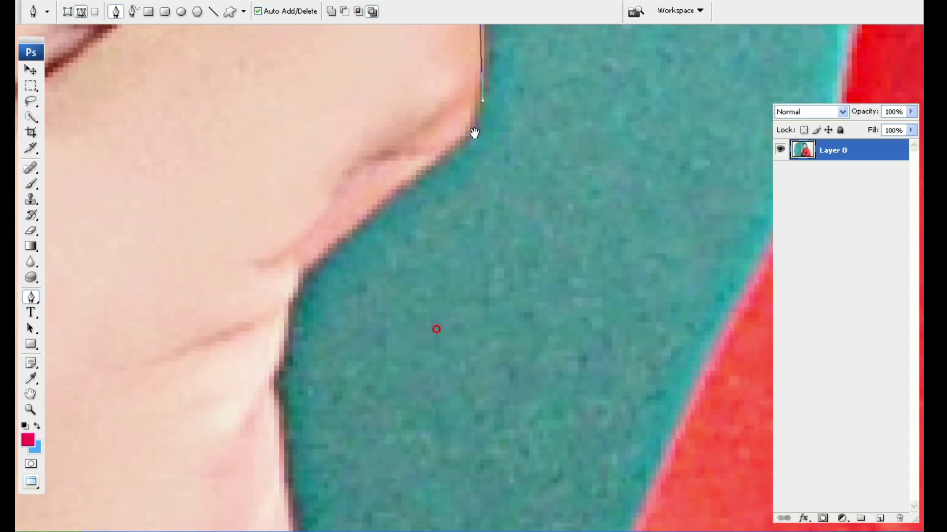
pyautogui.moveTo(433, 161); pyautogui.dragTo(385, 204)
pyautogui.moveTo(339, 263); pyautogui.dragTo(345, 190)
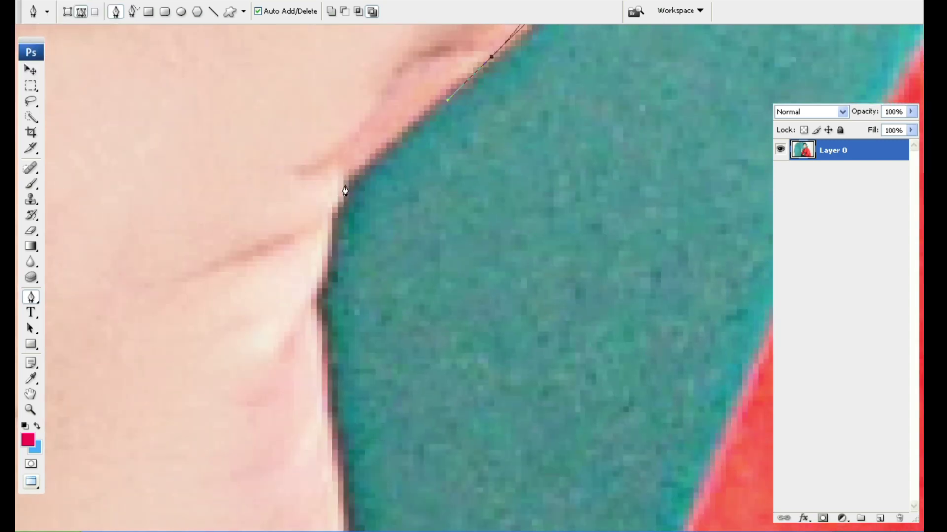
pyautogui.click(334, 174)
pyautogui.click(324, 241)
pyautogui.moveTo(324, 241); pyautogui.dragTo(322, 187)
pyautogui.click(330, 278)
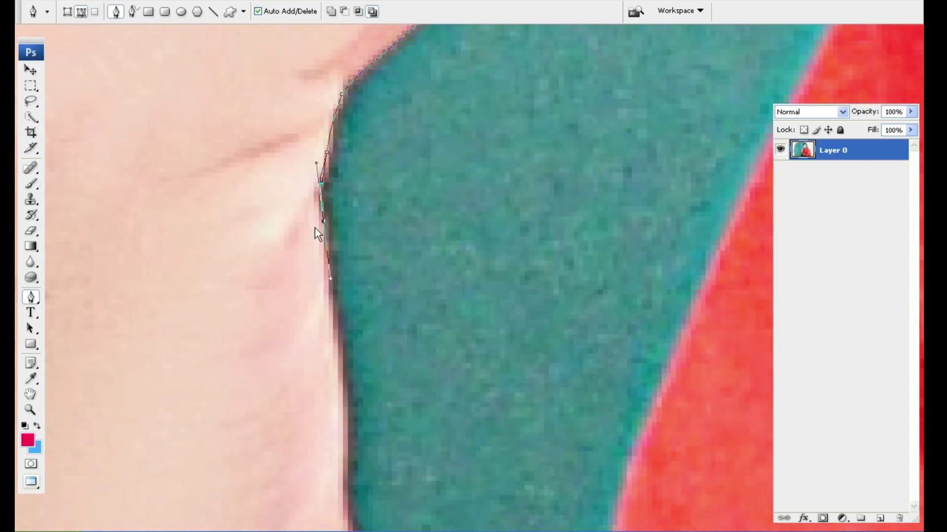
pyautogui.moveTo(327, 243); pyautogui.dragTo(329, 271)
# Step: Continue down the skin edge and curve the path around the watch strap
pyautogui.scroll(-5, 353, 380)
pyautogui.scroll(-5, 360, 399)
pyautogui.click(309, 310)
pyautogui.scroll(-2, 308, 239)
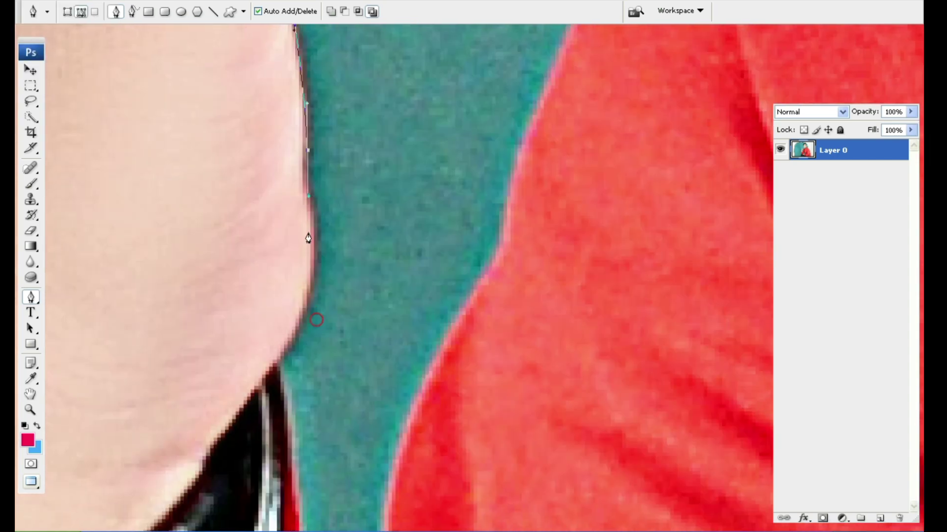
pyautogui.click(309, 284)
pyautogui.moveTo(308, 325); pyautogui.dragTo(302, 187)
pyautogui.click(284, 224)
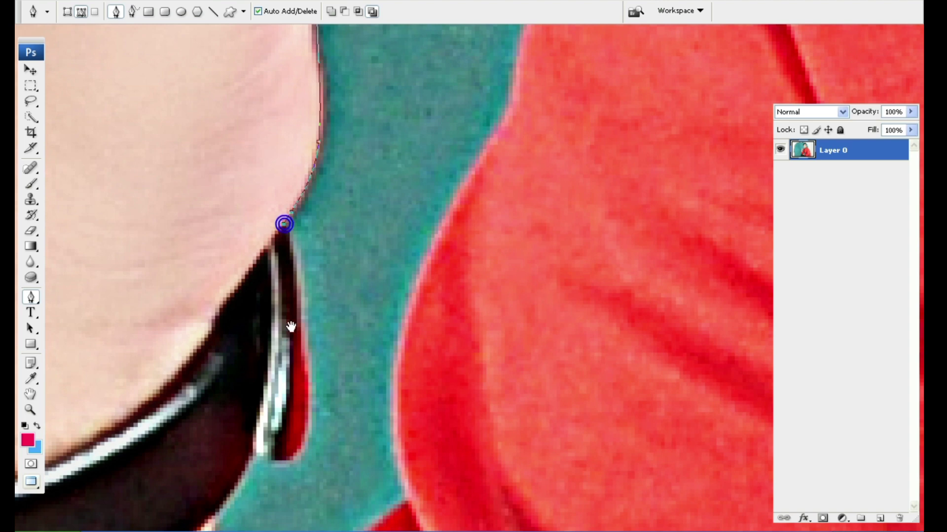
pyautogui.scroll(-3, 291, 327)
pyautogui.moveTo(312, 247); pyautogui.dragTo(308, 312)
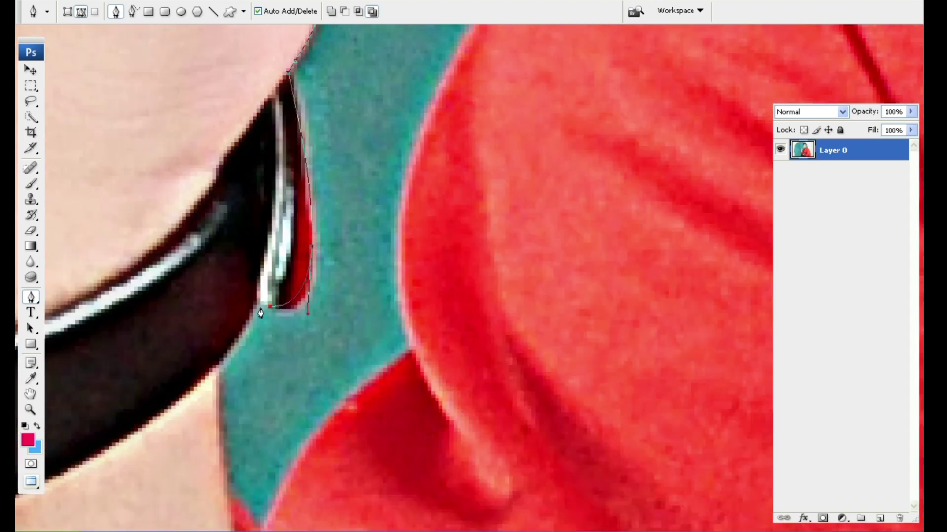
pyautogui.moveTo(261, 308)
pyautogui.mouseDown()
pyautogui.moveTo(250, 308)
pyautogui.moveTo(287, 196)
pyautogui.mouseUp()
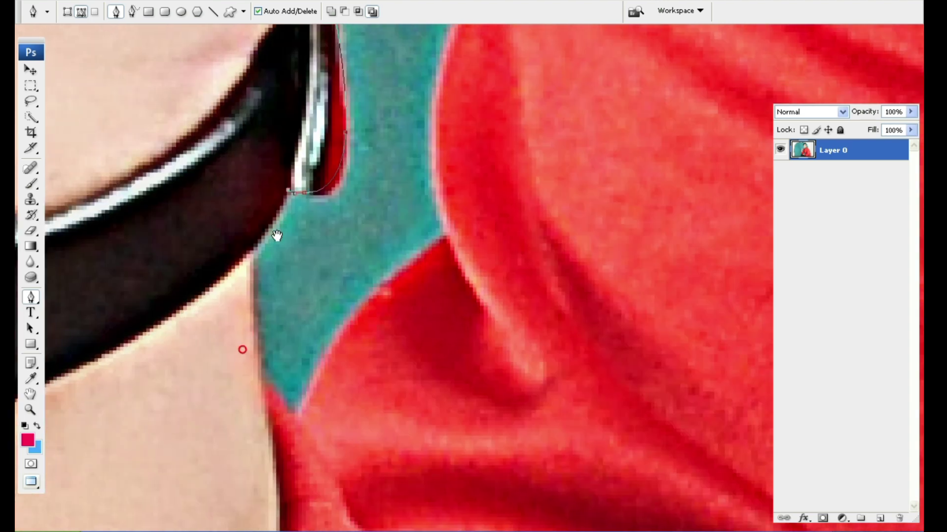
pyautogui.scroll(-3, 252, 251)
# Step: Add anchors along the strap and teal gap, then up the red jacket edge
pyautogui.click(246, 244)
pyautogui.click(279, 277)
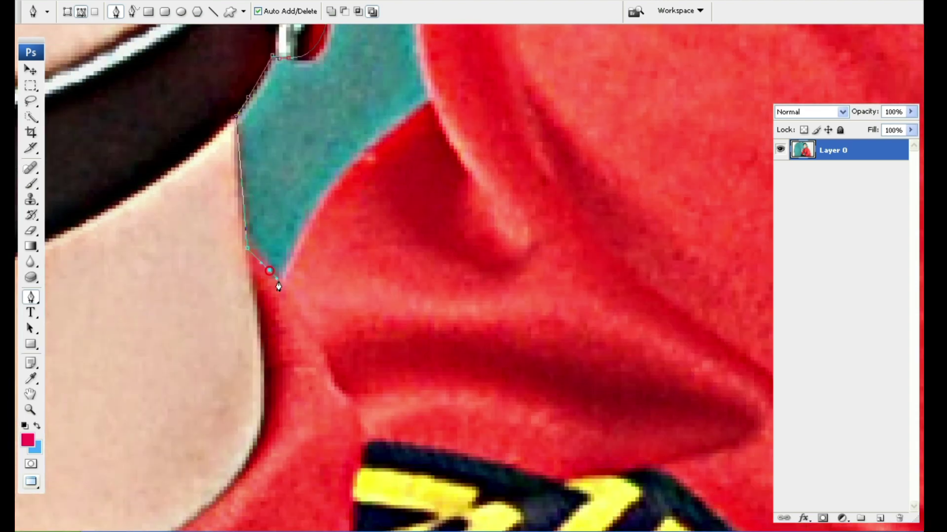
pyautogui.moveTo(317, 190)
pyautogui.mouseDown()
pyautogui.moveTo(286, 280)
pyautogui.moveTo(327, 235)
pyautogui.mouseUp()
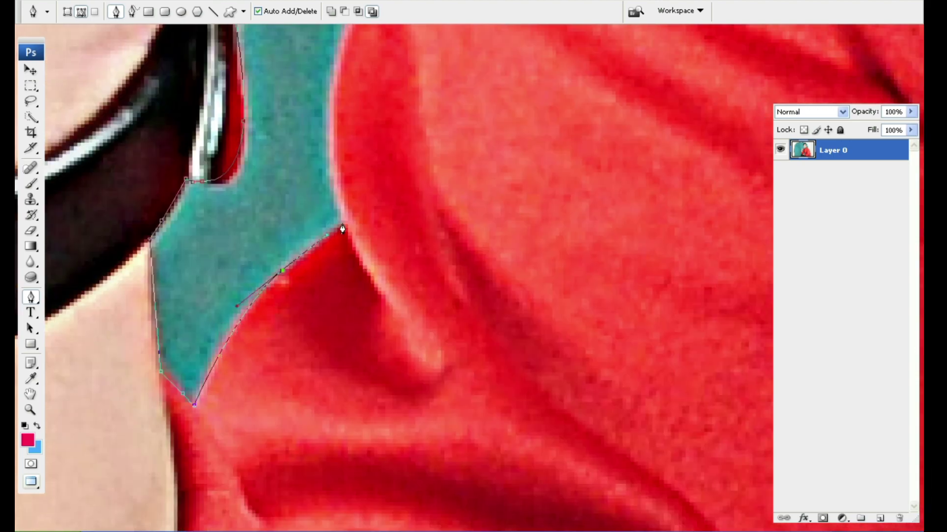
pyautogui.moveTo(367, 98); pyautogui.dragTo(378, 274)
pyautogui.click(322, 332)
pyautogui.click(355, 255)
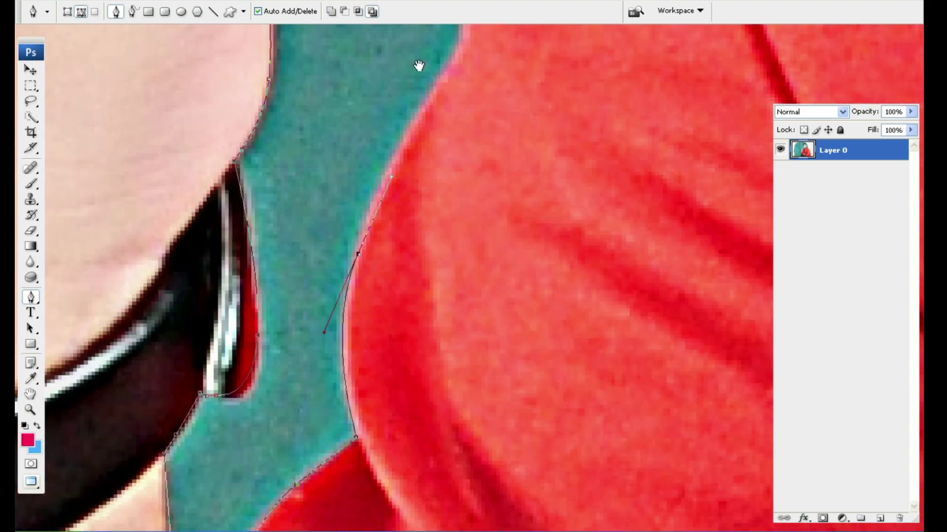
pyautogui.moveTo(419, 68); pyautogui.dragTo(347, 327)
pyautogui.click(346, 327)
pyautogui.click(367, 268)
# Step: Trace the jacket edge over the shoulder and along the red collar with curved anchors
pyautogui.moveTo(379, 212)
pyautogui.mouseDown()
pyautogui.moveTo(381, 274)
pyautogui.moveTo(447, 149)
pyautogui.moveTo(410, 245)
pyautogui.moveTo(406, 289)
pyautogui.mouseUp()
pyautogui.click(396, 215)
pyautogui.moveTo(424, 205)
pyautogui.mouseDown()
pyautogui.moveTo(371, 265)
pyautogui.moveTo(396, 245)
pyautogui.mouseUp()
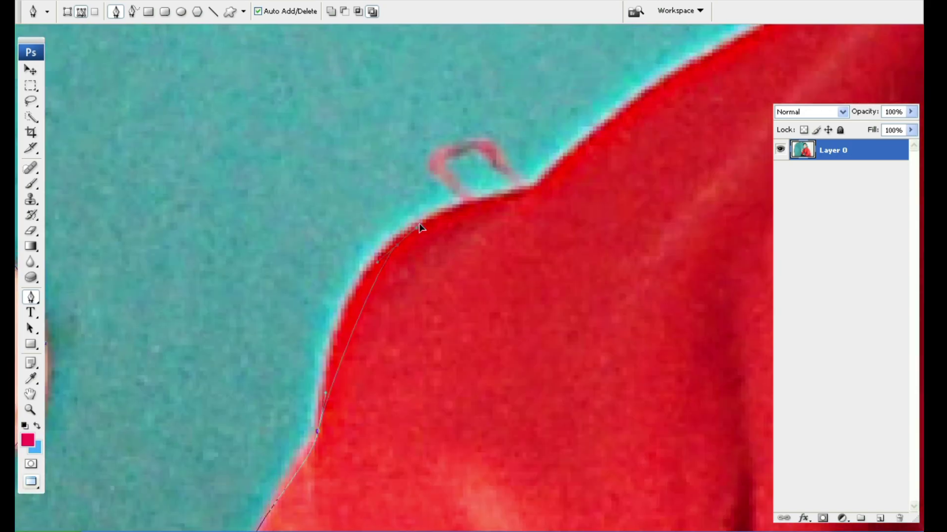
pyautogui.click(458, 209)
pyautogui.moveTo(519, 199)
pyautogui.mouseDown()
pyautogui.moveTo(543, 183)
pyautogui.moveTo(418, 273)
pyautogui.moveTo(488, 232)
pyautogui.mouseUp()
pyautogui.moveTo(561, 164); pyautogui.dragTo(339, 306)
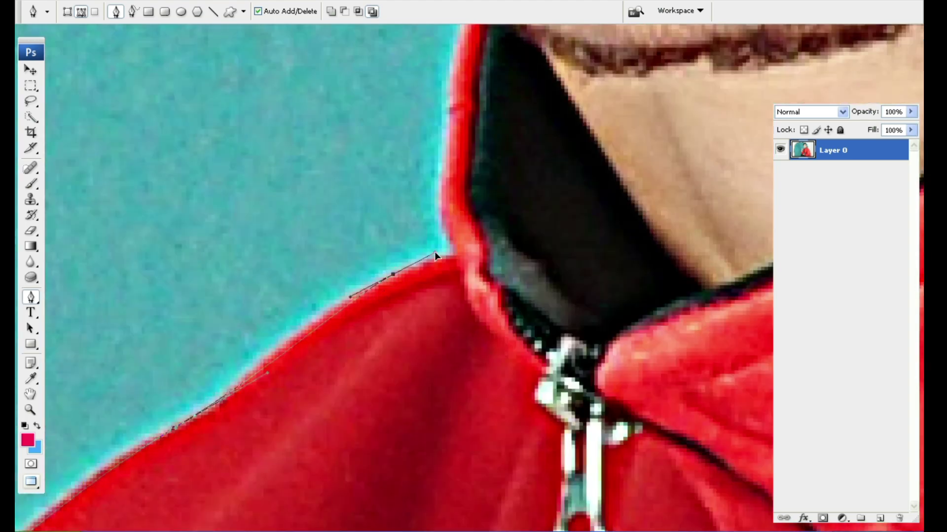
pyautogui.click(391, 280)
pyautogui.click(454, 260)
pyautogui.moveTo(454, 260); pyautogui.dragTo(442, 404)
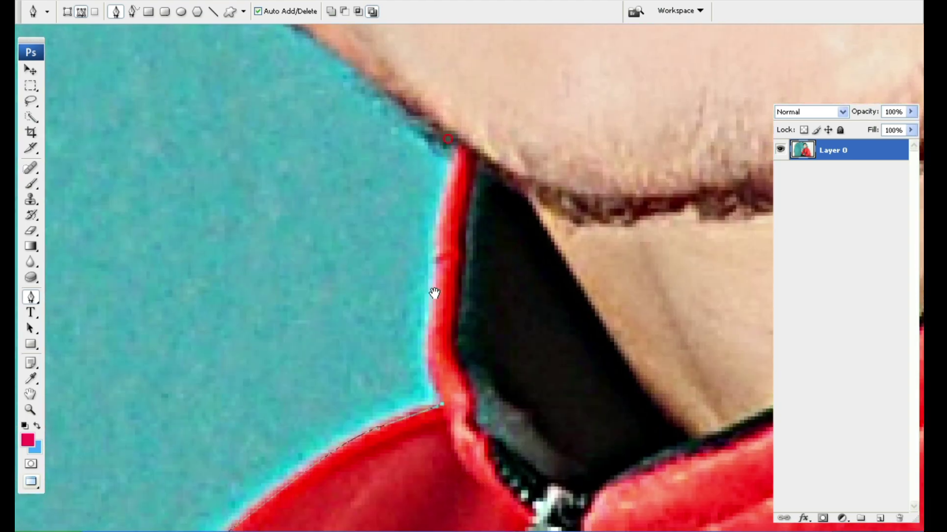
pyautogui.moveTo(433, 302); pyautogui.dragTo(445, 221)
pyautogui.scroll(5, 423, 184)
pyautogui.moveTo(438, 240); pyautogui.dragTo(438, 244)
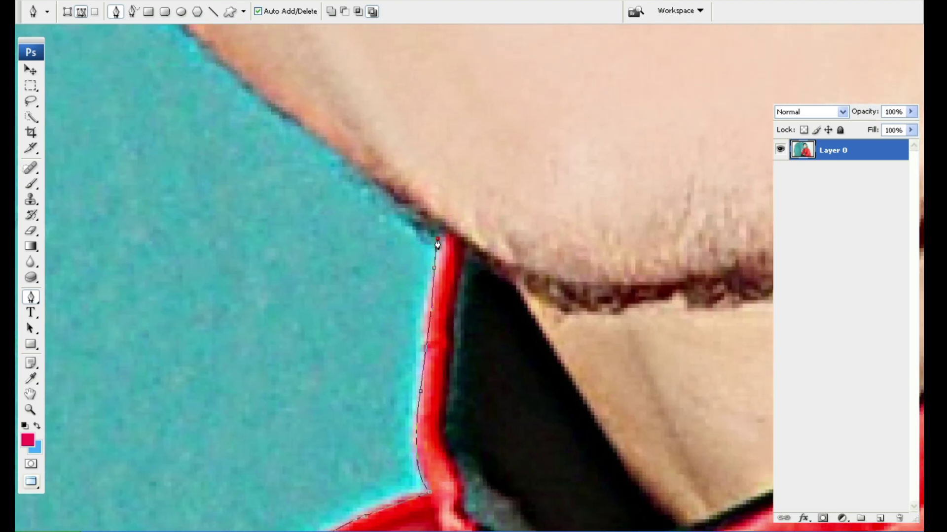
# Step: Follow the jawline with curved anchors, undoing one misplaced anchor, up to the cheek
pyautogui.moveTo(355, 144); pyautogui.dragTo(476, 328)
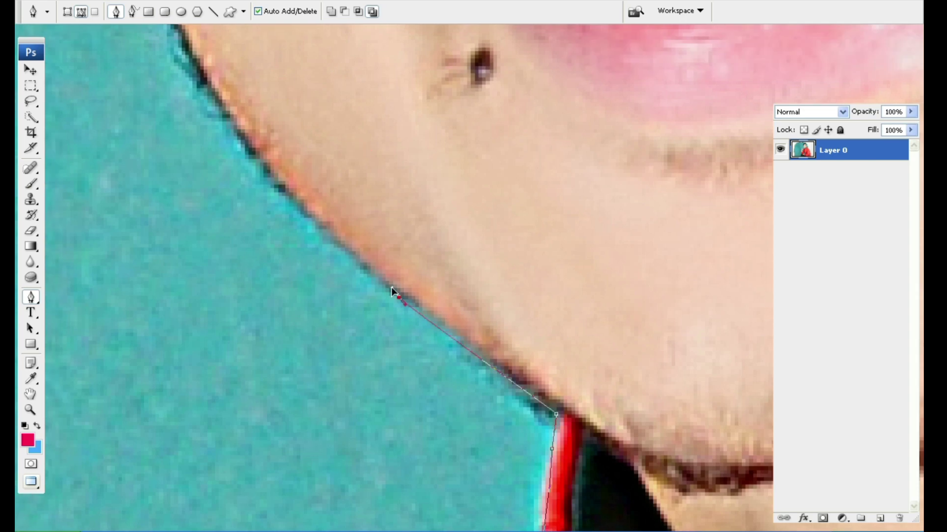
pyautogui.moveTo(391, 287); pyautogui.dragTo(371, 273)
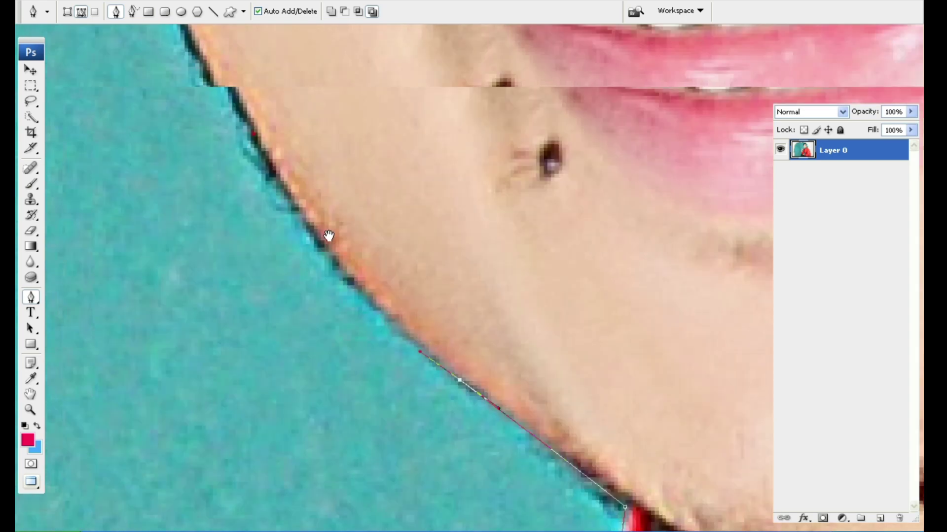
pyautogui.moveTo(325, 241); pyautogui.dragTo(441, 376)
pyautogui.moveTo(348, 250); pyautogui.dragTo(306, 185)
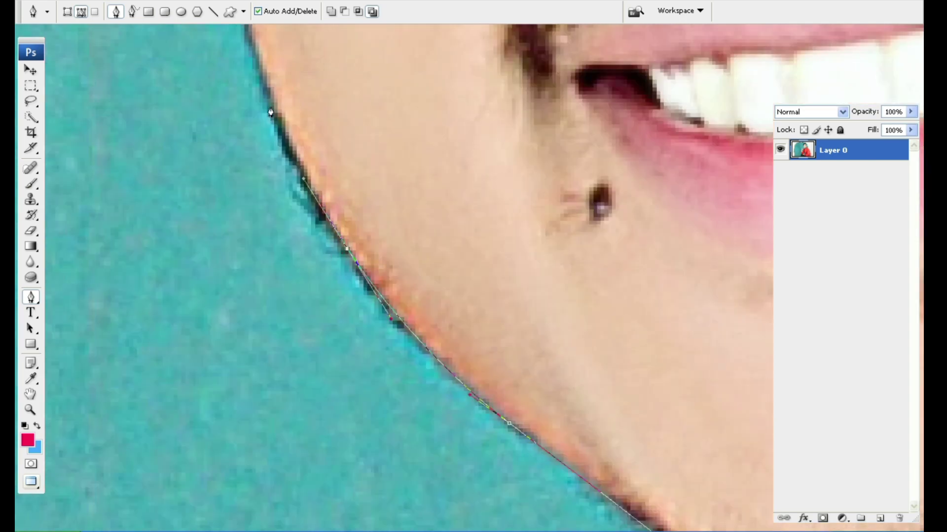
pyautogui.moveTo(271, 113)
pyautogui.mouseDown()
pyautogui.moveTo(331, 263)
pyautogui.moveTo(314, 189)
pyautogui.mouseUp()
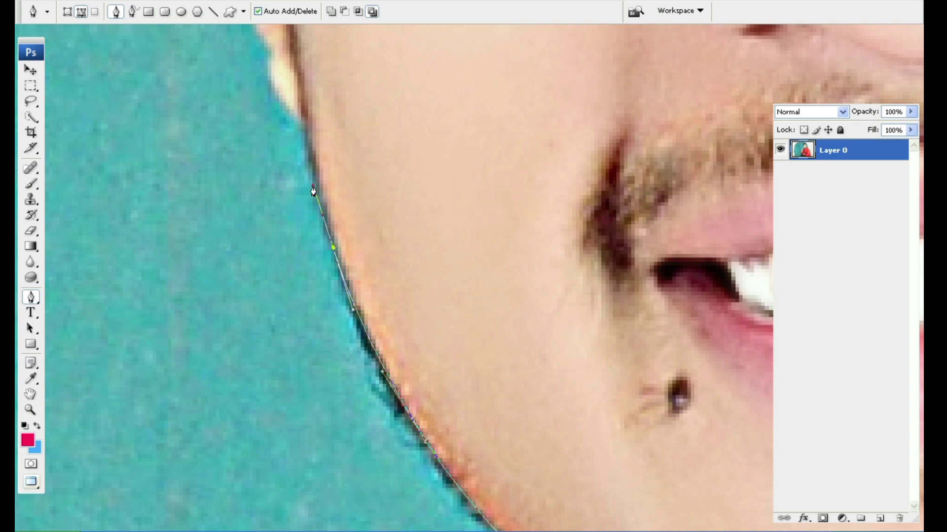
pyautogui.hotkey('ctrl', 'z')
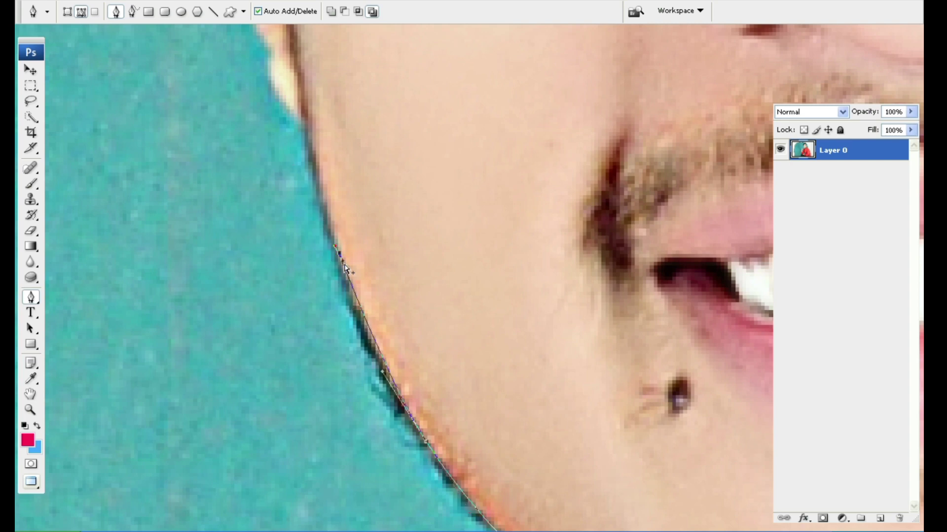
pyautogui.moveTo(333, 255); pyautogui.dragTo(319, 204)
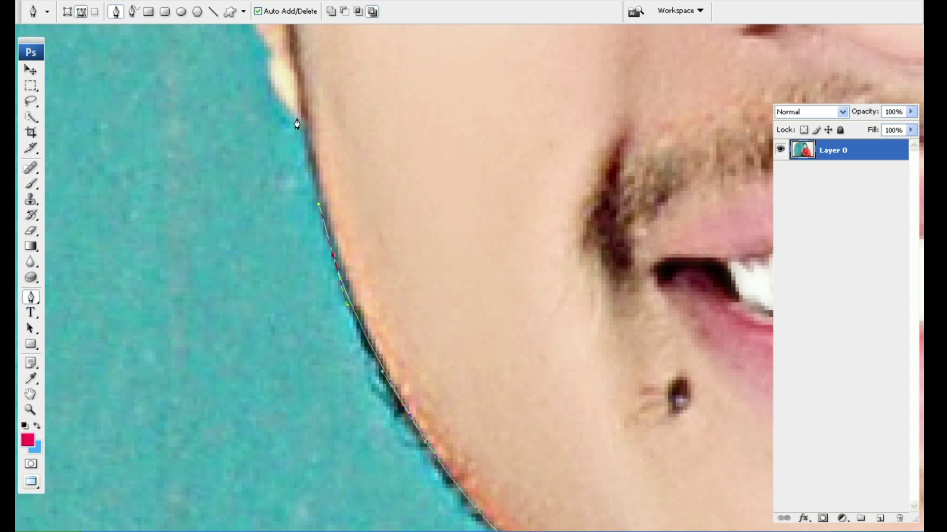
pyautogui.moveTo(297, 125); pyautogui.dragTo(347, 318)
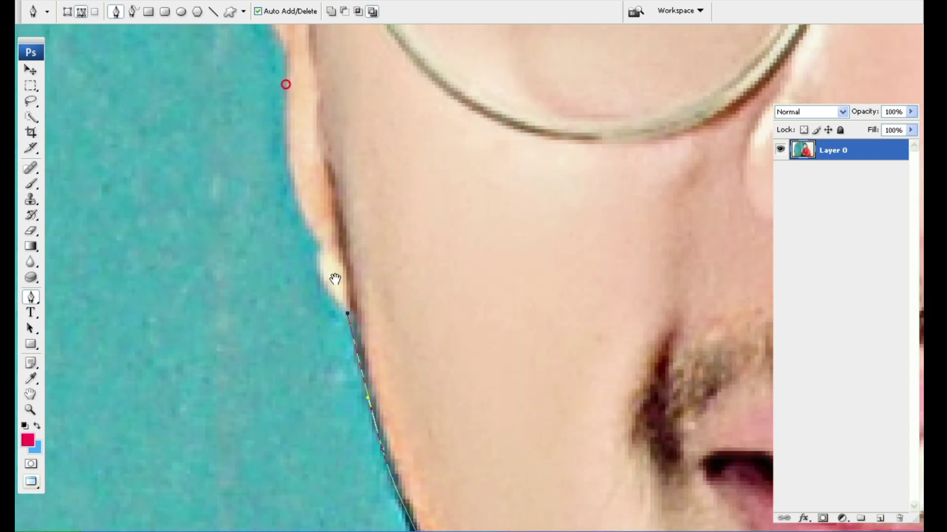
pyautogui.click(350, 314)
# Step: Curve the path from the cheek up and around the top of the ear
pyautogui.moveTo(322, 275); pyautogui.dragTo(307, 230)
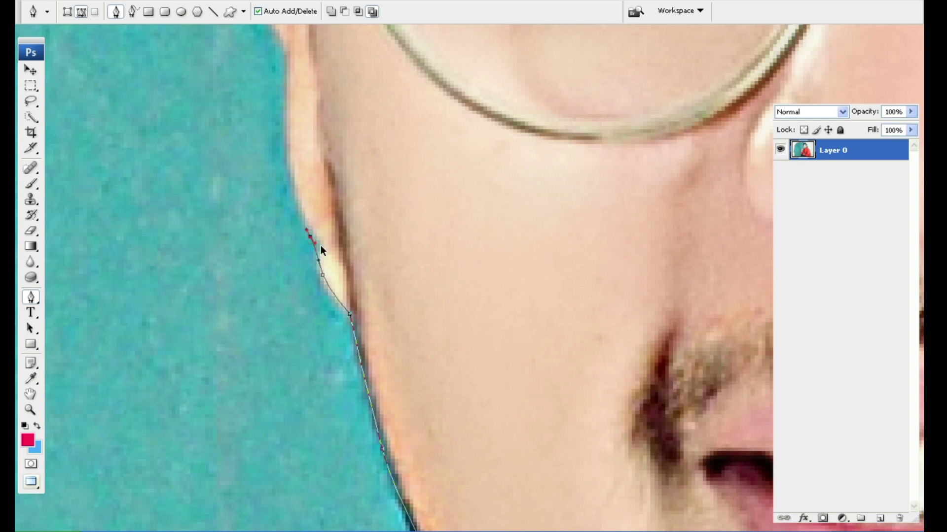
pyautogui.moveTo(280, 116)
pyautogui.mouseDown()
pyautogui.moveTo(305, 237)
pyautogui.moveTo(309, 191)
pyautogui.mouseUp()
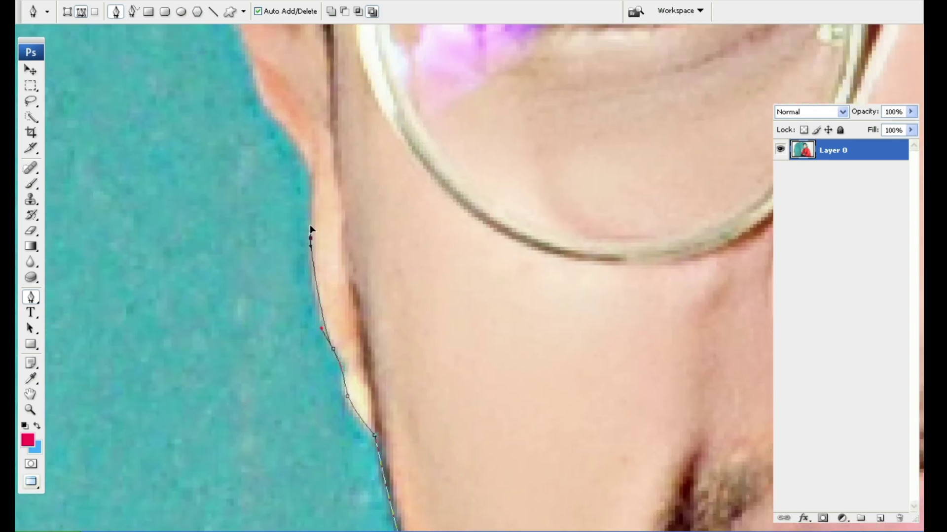
pyautogui.moveTo(292, 150)
pyautogui.mouseDown()
pyautogui.moveTo(333, 312)
pyautogui.moveTo(294, 256)
pyautogui.mouseUp()
pyautogui.moveTo(292, 212)
pyautogui.mouseDown()
pyautogui.moveTo(315, 271)
pyautogui.moveTo(294, 236)
pyautogui.moveTo(284, 322)
pyautogui.mouseUp()
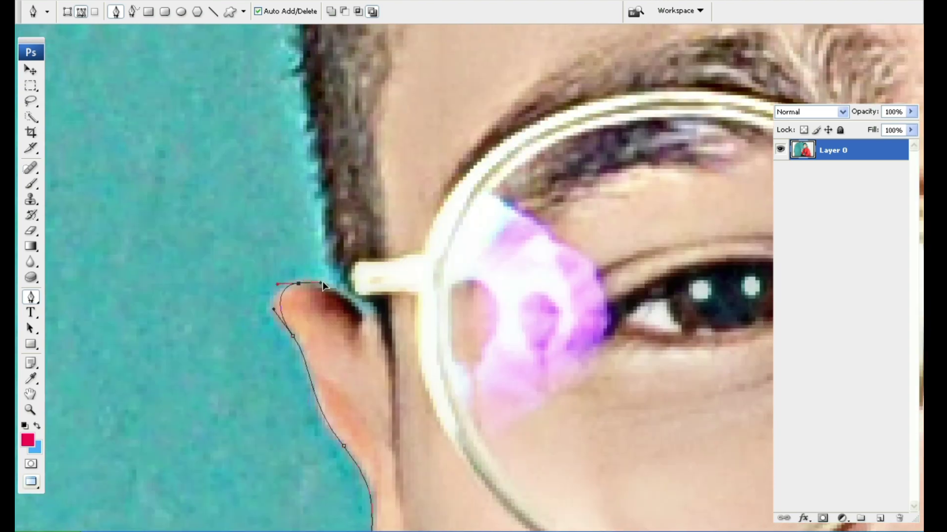
pyautogui.moveTo(299, 284)
pyautogui.mouseDown()
pyautogui.moveTo(337, 285)
pyautogui.moveTo(355, 319)
pyautogui.mouseUp()
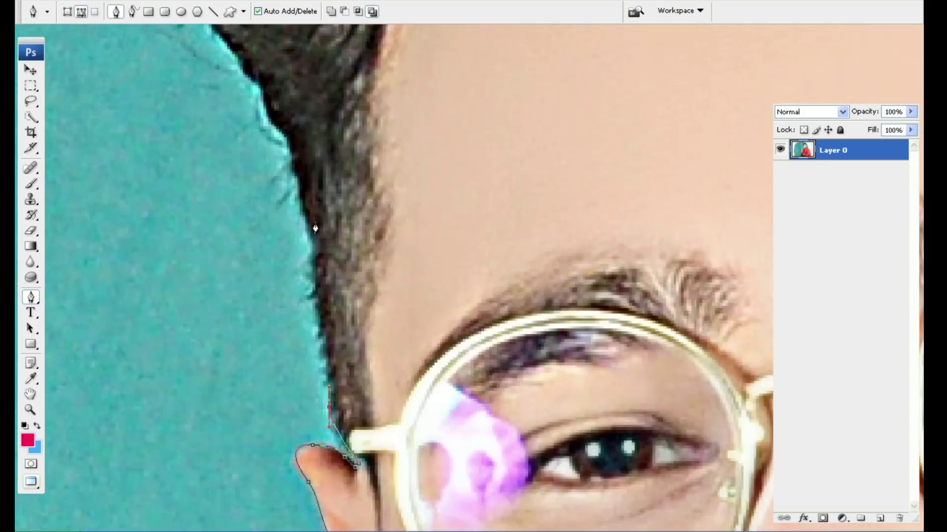
# Step: Add anchors up the side of the hair toward the crown
pyautogui.click(309, 224)
pyautogui.moveTo(308, 224); pyautogui.dragTo(370, 400)
pyautogui.click(311, 286)
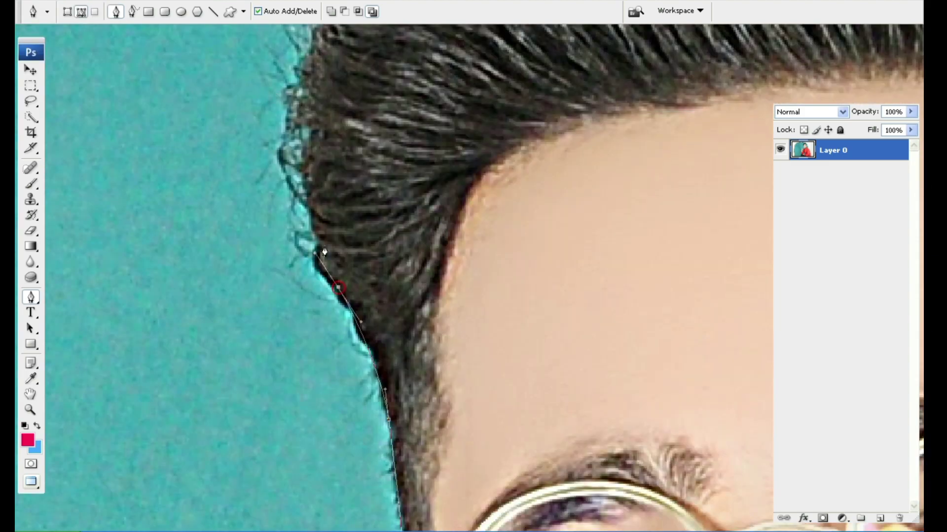
pyautogui.moveTo(318, 213); pyautogui.dragTo(333, 339)
pyautogui.moveTo(324, 180)
pyautogui.mouseDown()
pyautogui.moveTo(375, 98)
pyautogui.moveTo(394, 321)
pyautogui.mouseUp()
pyautogui.moveTo(375, 188); pyautogui.dragTo(423, 212)
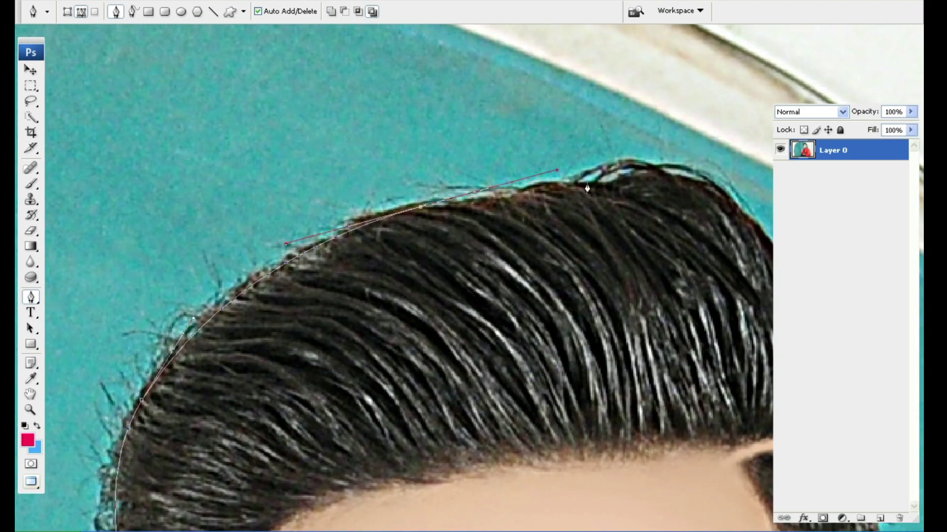
# Step: Curve the path over the top of the hair and down the far side
pyautogui.hotkey('ctrl', '+')
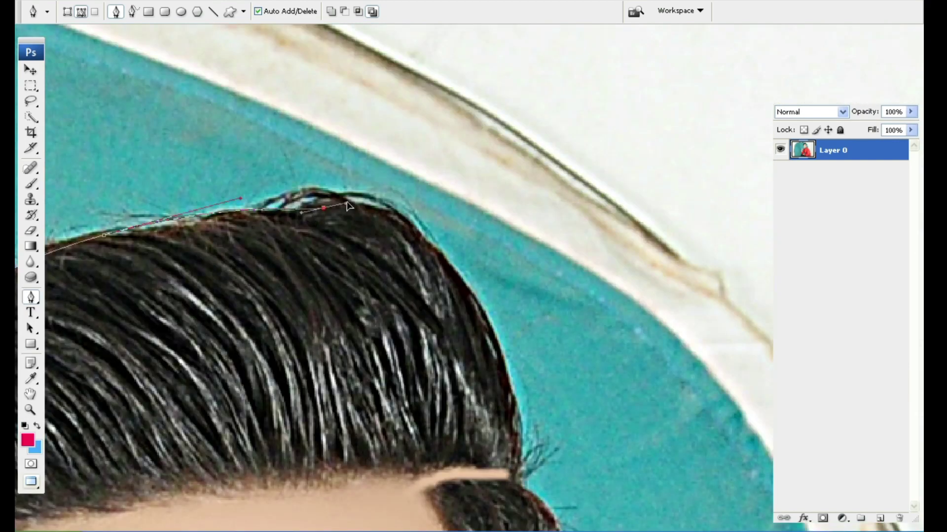
pyautogui.moveTo(388, 203); pyautogui.dragTo(383, 209)
pyautogui.moveTo(540, 328)
pyautogui.mouseDown()
pyautogui.moveTo(442, 249)
pyautogui.moveTo(425, 345)
pyautogui.moveTo(347, 175)
pyautogui.mouseUp()
pyautogui.hotkey('ctrl', '+')
pyautogui.click(408, 338)
pyautogui.moveTo(411, 259)
pyautogui.mouseDown()
pyautogui.moveTo(431, 339)
pyautogui.moveTo(403, 227)
pyautogui.moveTo(354, 104)
pyautogui.mouseUp()
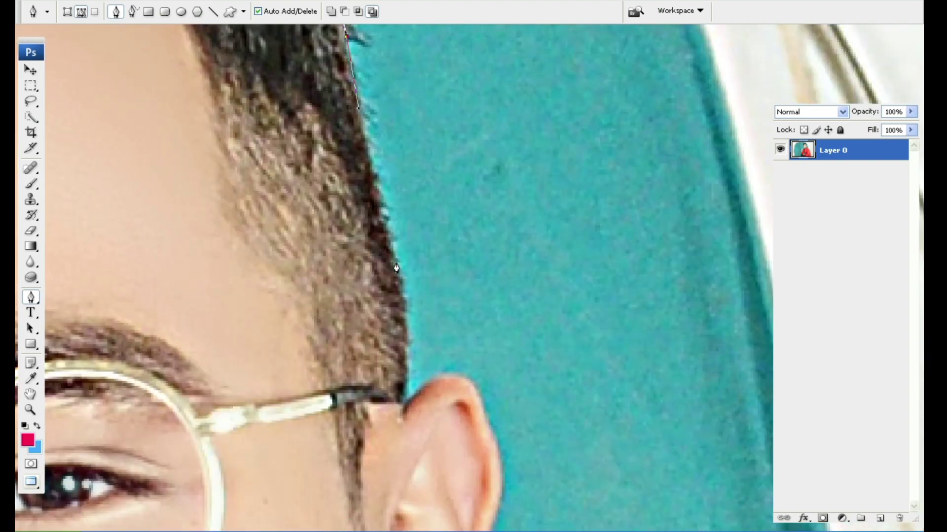
# Step: Anchor at the ear-hair junction and curve over and down the far ear's outer edge
pyautogui.moveTo(384, 211)
pyautogui.mouseDown()
pyautogui.moveTo(402, 268)
pyautogui.moveTo(393, 319)
pyautogui.mouseUp()
pyautogui.hotkey('ctrl', '+')
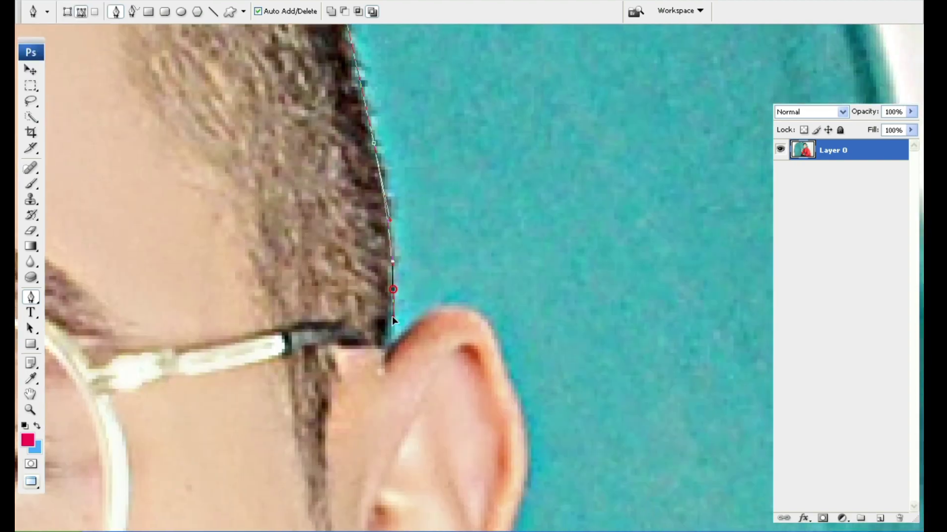
pyautogui.click(388, 349)
pyautogui.moveTo(428, 321)
pyautogui.mouseDown()
pyautogui.moveTo(365, 257)
pyautogui.moveTo(437, 271)
pyautogui.moveTo(369, 159)
pyautogui.mouseUp()
pyautogui.click(390, 231)
pyautogui.click(378, 192)
pyautogui.click(403, 266)
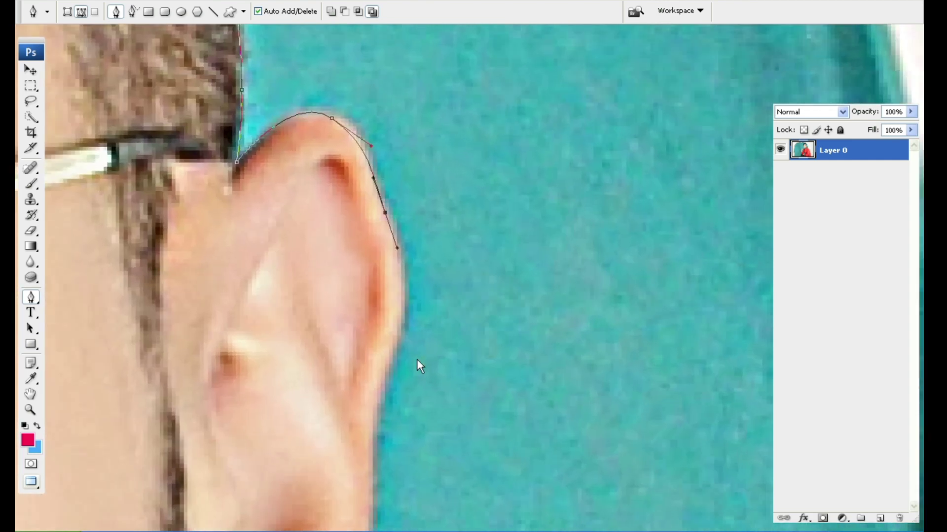
# Step: Continue down the ear's lower edge and curve under the earlobe
pyautogui.scroll(-3, 418, 365)
pyautogui.moveTo(393, 238); pyautogui.dragTo(376, 301)
pyautogui.scroll(-2, 365, 340)
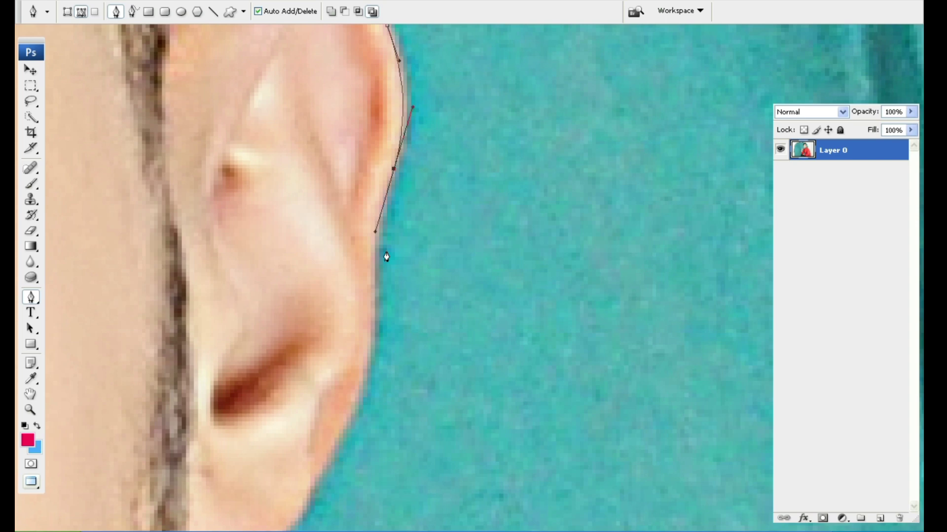
pyautogui.scroll(-3, 389, 324)
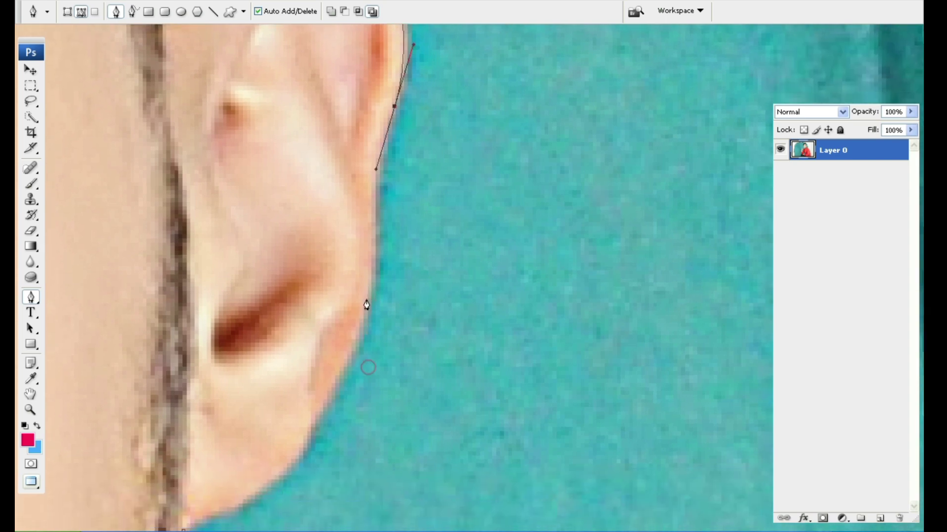
pyautogui.moveTo(369, 273); pyautogui.dragTo(362, 326)
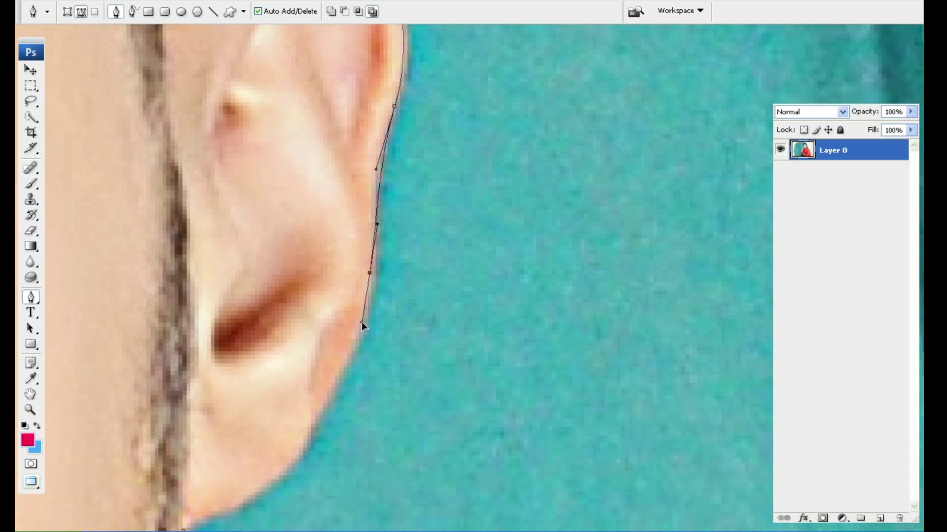
pyautogui.click(365, 321)
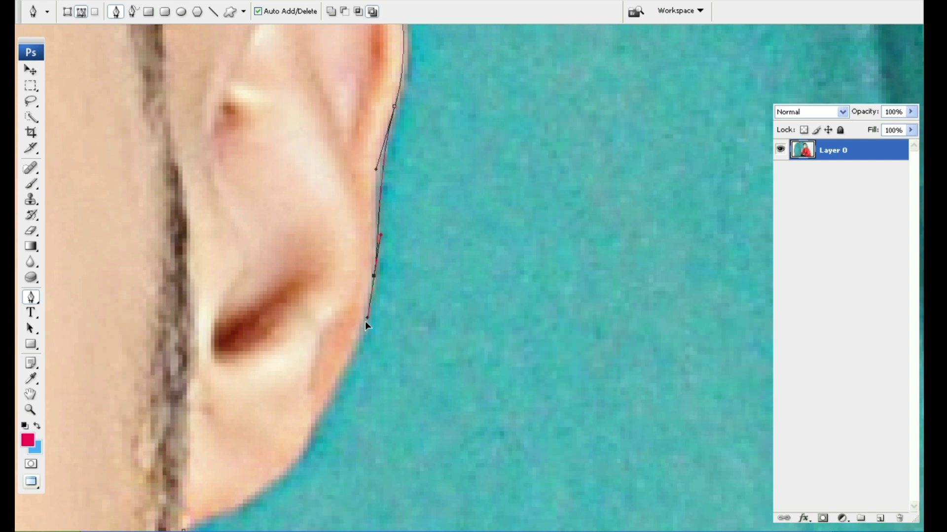
pyautogui.scroll(-9, 365, 321)
pyautogui.hscroll(-3, 365, 321)
pyautogui.moveTo(354, 261); pyautogui.dragTo(333, 296)
# Step: Close the outline, turn it into a 1.5 px feathered selection, and delete the teal backdrop
pyautogui.moveTo(288, 320); pyautogui.dragTo(274, 327)
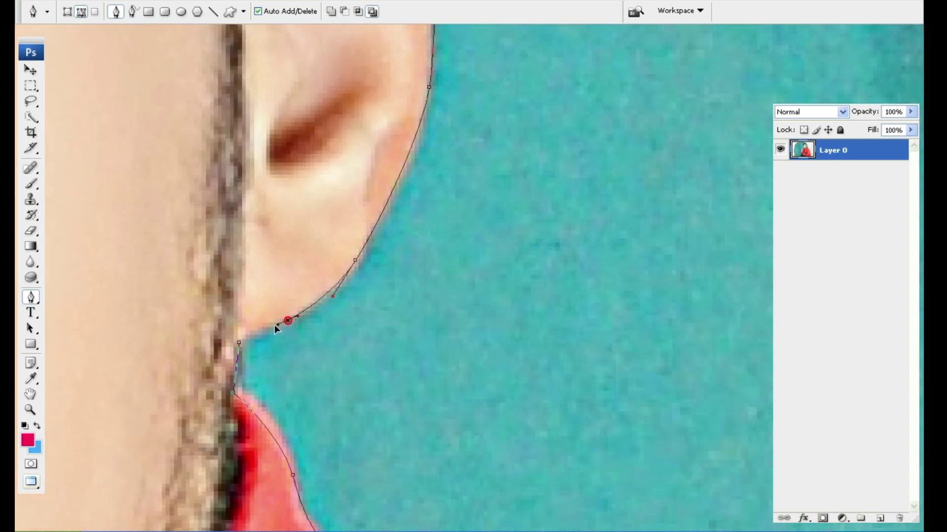
pyautogui.click(238, 341)
pyautogui.hotkey('ctrl', 'Return')
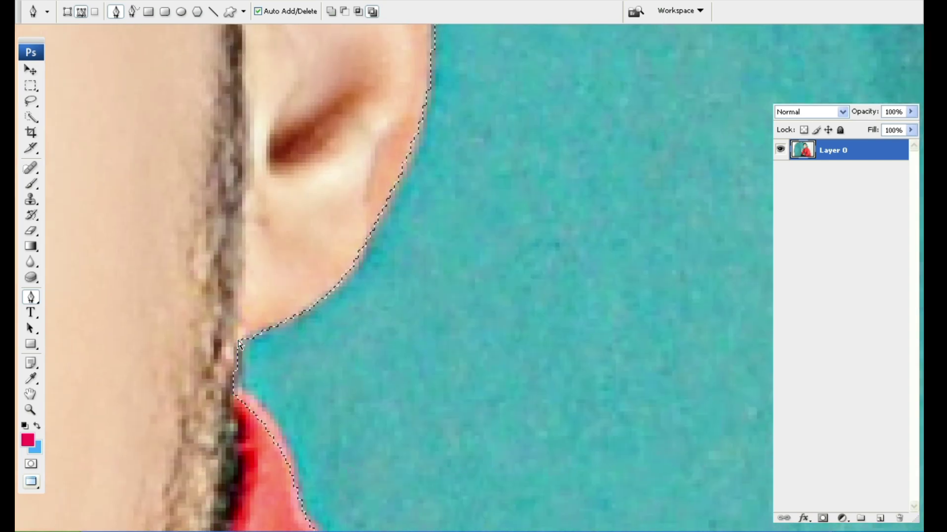
pyautogui.hotkey('ctrl', '0')
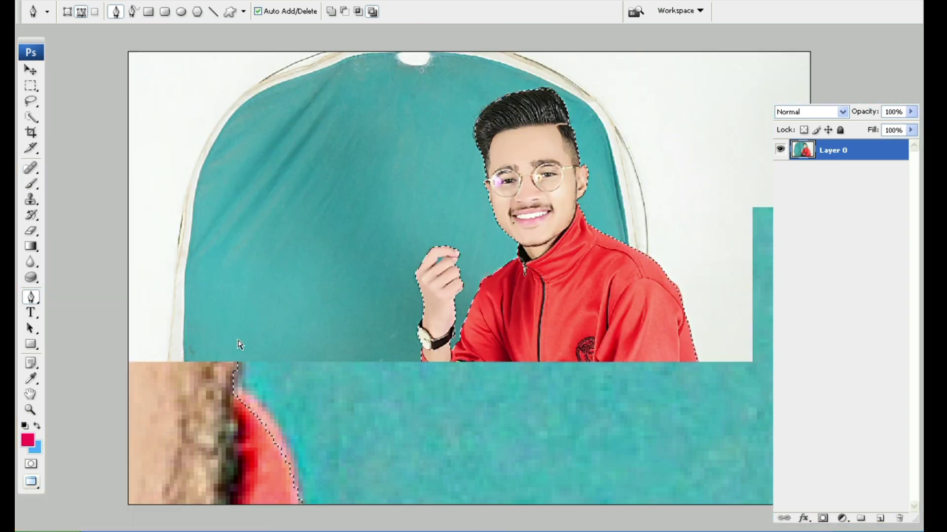
pyautogui.hotkey('ctrl', 'alt', 'd')
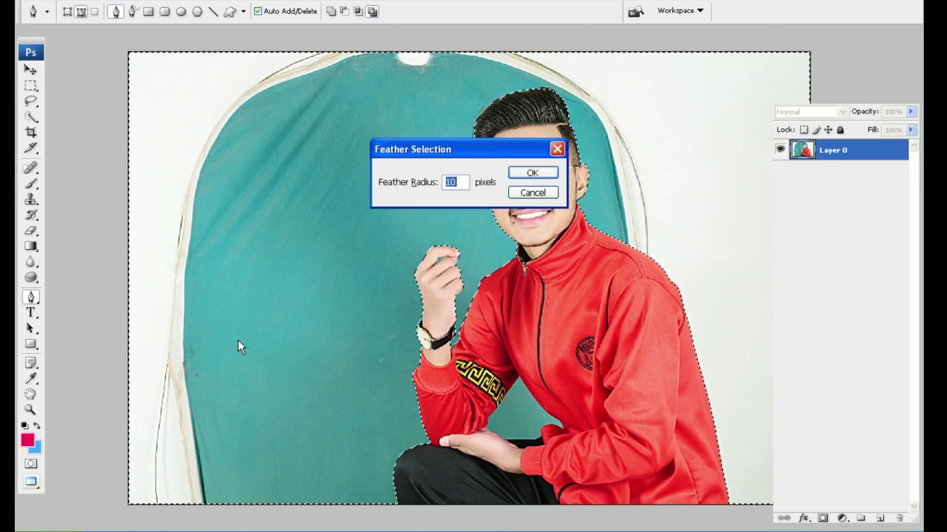
pyautogui.write('1.5')
pyautogui.press('Return')
pyautogui.press('Delete')
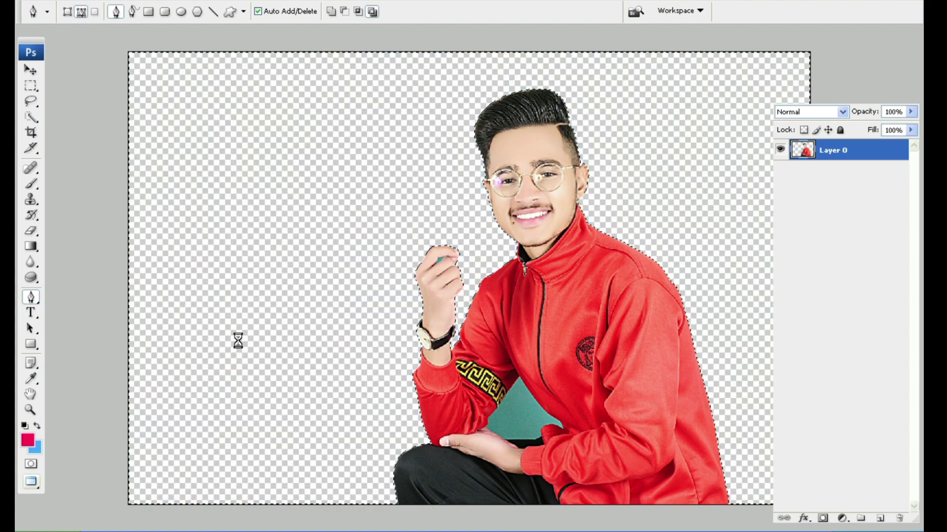
pyautogui.press('z')
# Step: Select the teal gap under the arm with the Magic Wand at tolerance 65
pyautogui.click(416, 329)
pyautogui.press('w')
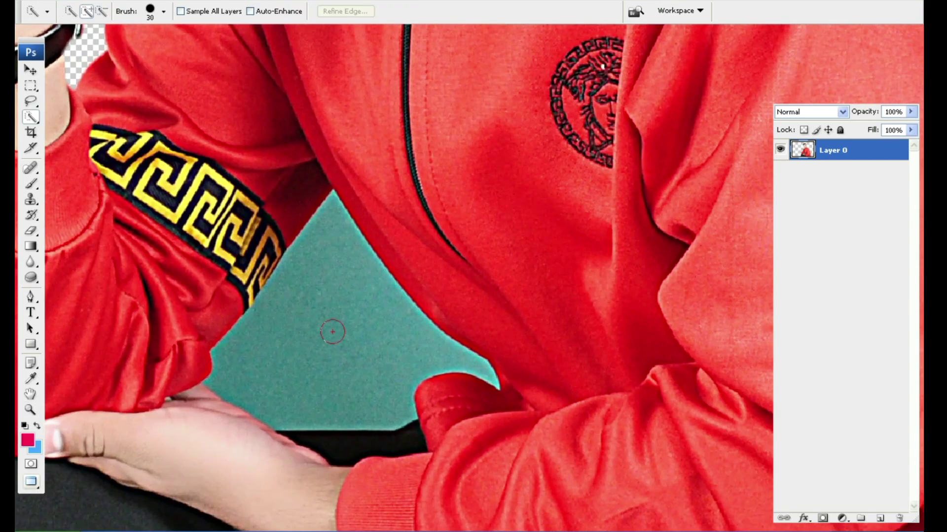
pyautogui.hotkey('shift', 'w')
pyautogui.click(332, 332)
pyautogui.write('65')
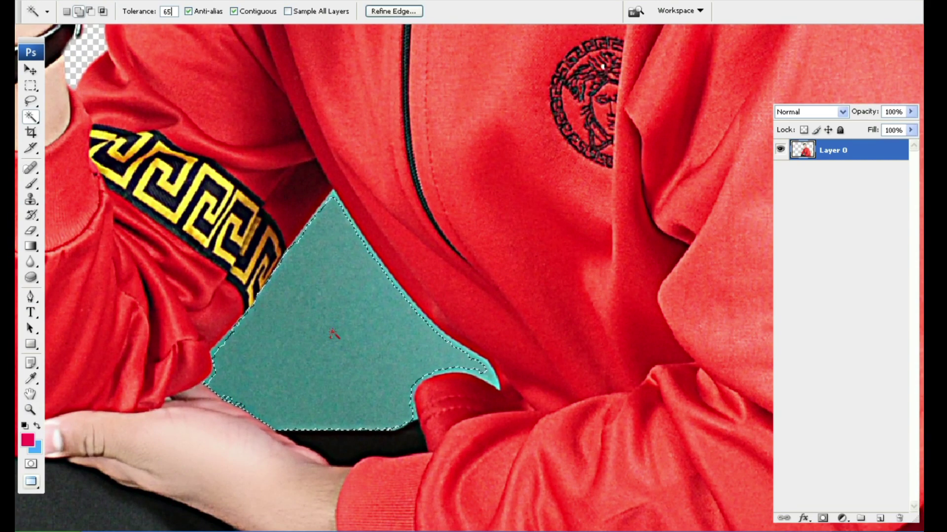
pyautogui.click(359, 308)
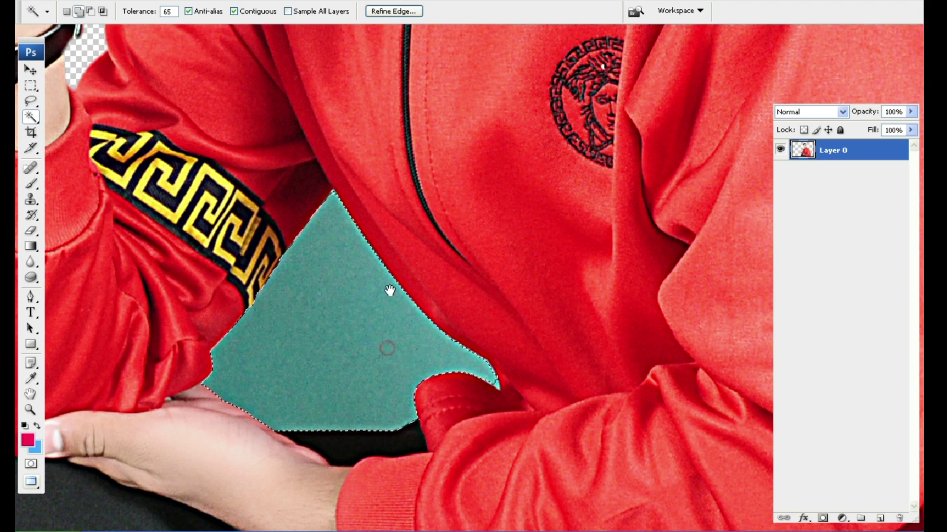
pyautogui.press('z')
pyautogui.click(488, 382)
pyautogui.press('w')
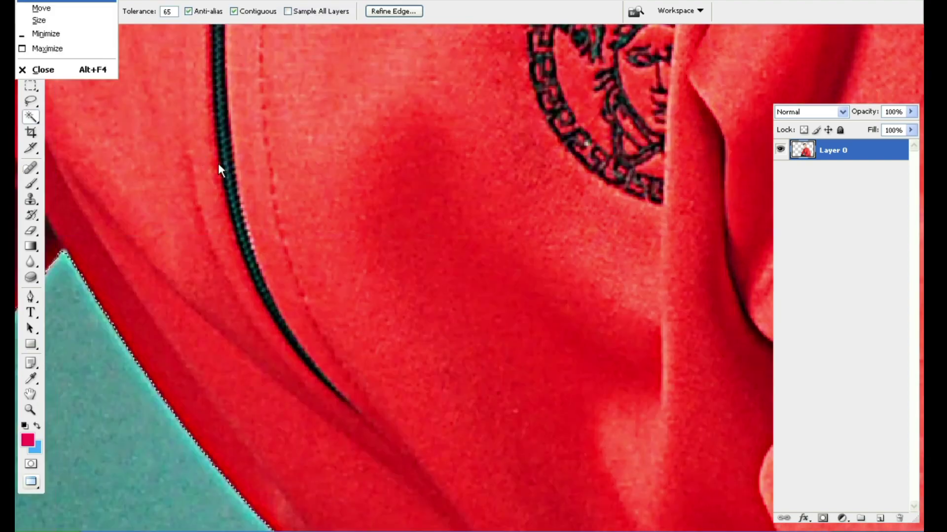
pyautogui.moveTo(473, 242); pyautogui.dragTo(282, 331)
pyautogui.click(279, 326)
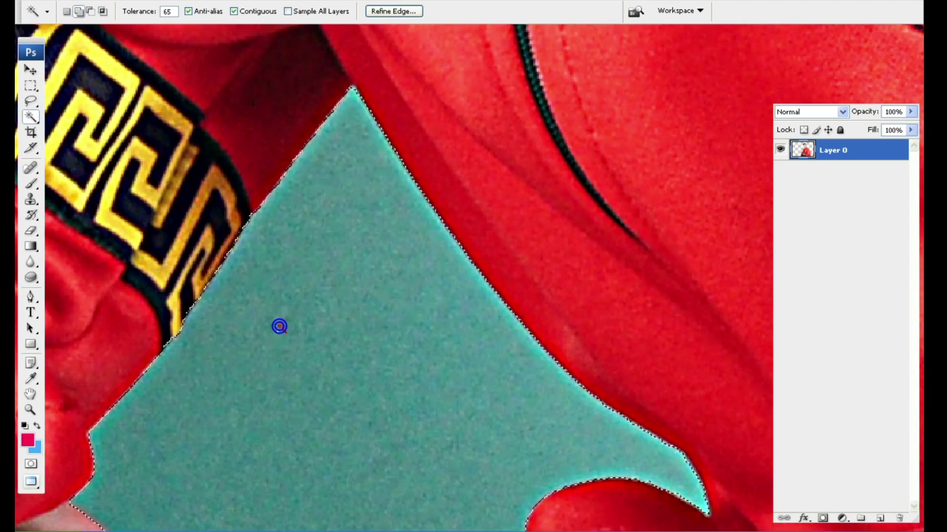
# Step: Feather the arm-gap selection, delete it to transparency, and deselect
pyautogui.hotkey('ctrl', 'alt', 'd')
pyautogui.press('Return')
pyautogui.press('Delete')
pyautogui.hotkey('ctrl', 'd')
pyautogui.hotkey('ctrl', '0')
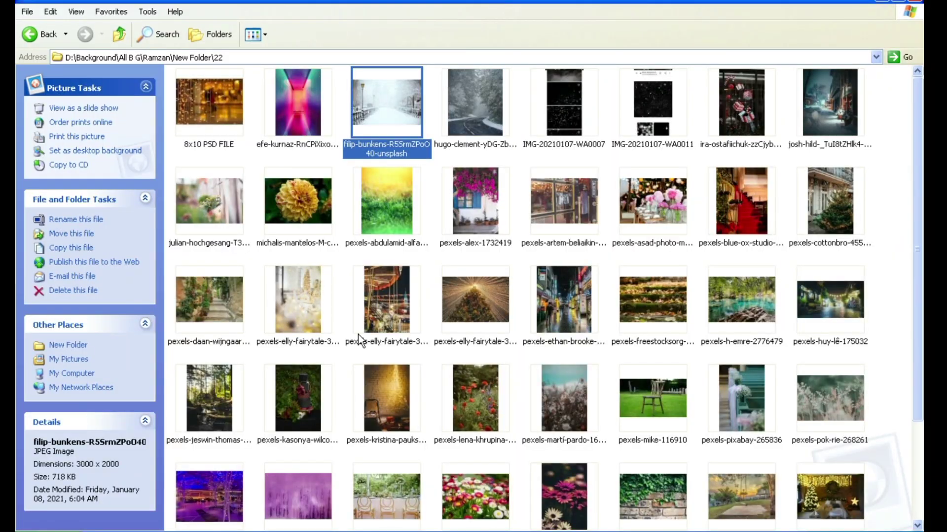
# Step: Drag the red car night photo from the backgrounds folder into Photoshop
pyautogui.scroll(-3, 345, 333)
pyautogui.moveTo(218, 463)
pyautogui.mouseDown()
pyautogui.moveTo(304, 310)
pyautogui.moveTo(266, 375)
pyautogui.mouseUp()
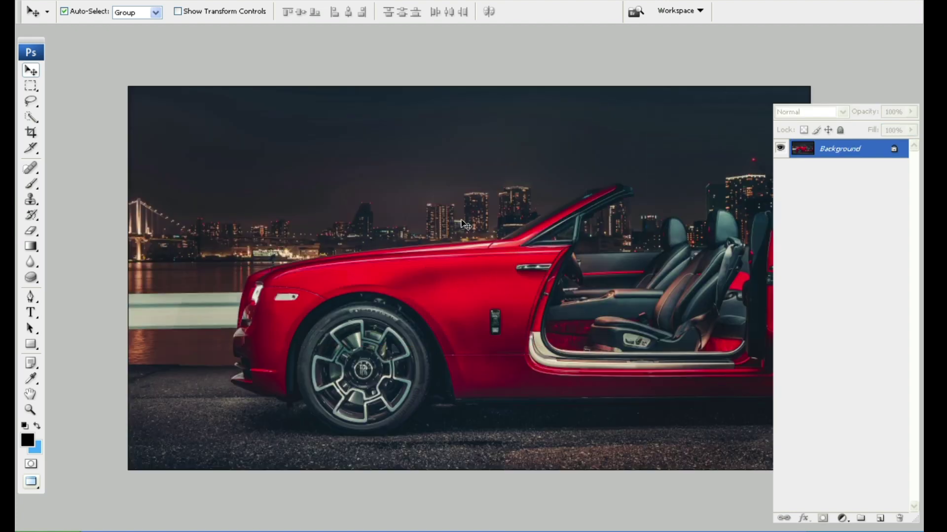
# Step: Copy the whole car photo and paste it into the cut-out man's document
pyautogui.click(462, 223)
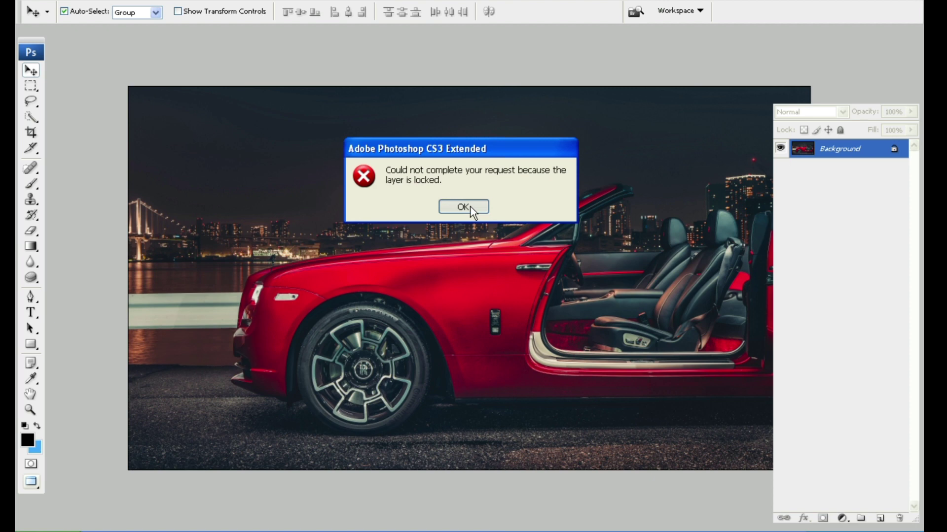
pyautogui.click(473, 211)
pyautogui.hotkey('ctrl', 'a')
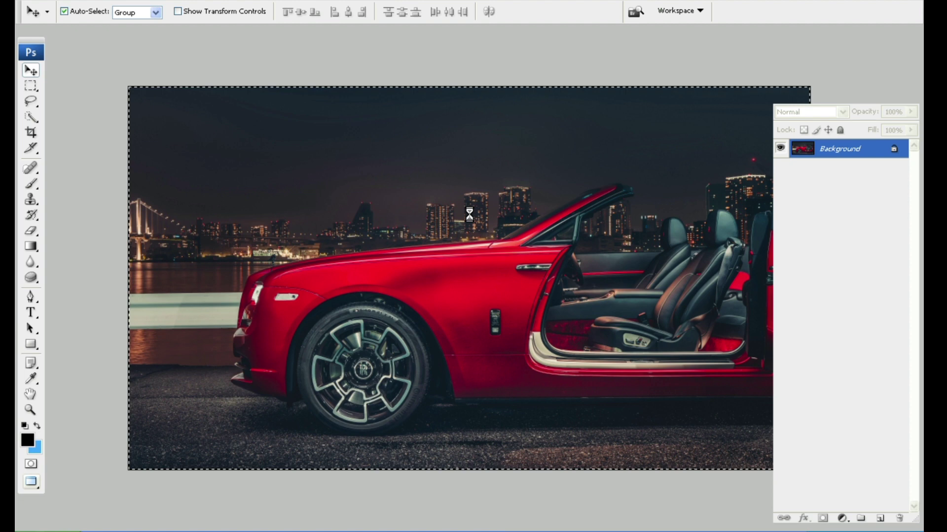
pyautogui.hotkey('ctrl', 'Tab')
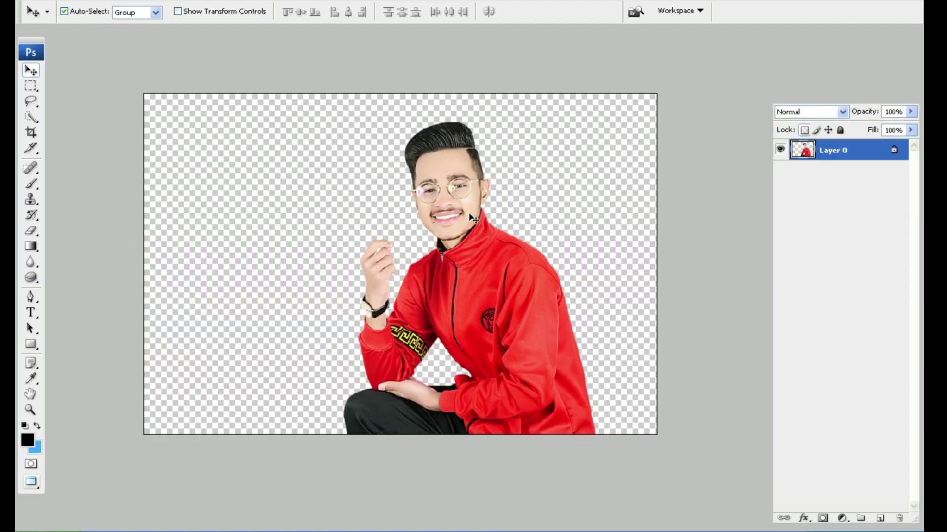
pyautogui.hotkey('ctrl', 'v')
# Step: Scale the pasted car photo down to fit the man's canvas and lower it slightly
pyautogui.hotkey('ctrl', '-')
pyautogui.hotkey('ctrl', '-')
pyautogui.hotkey('alt', 'space')
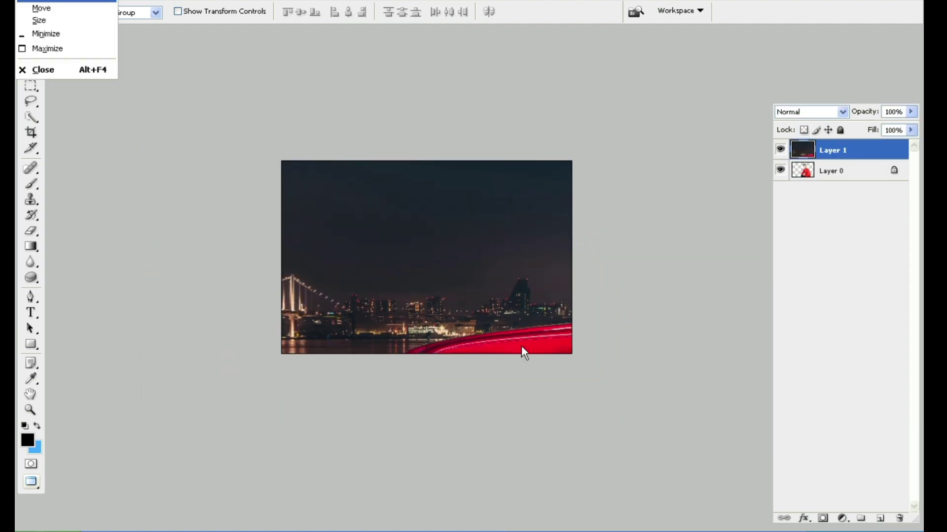
pyautogui.press('Escape')
pyautogui.hotkey('ctrl', 't')
pyautogui.hotkey('ctrl', '-')
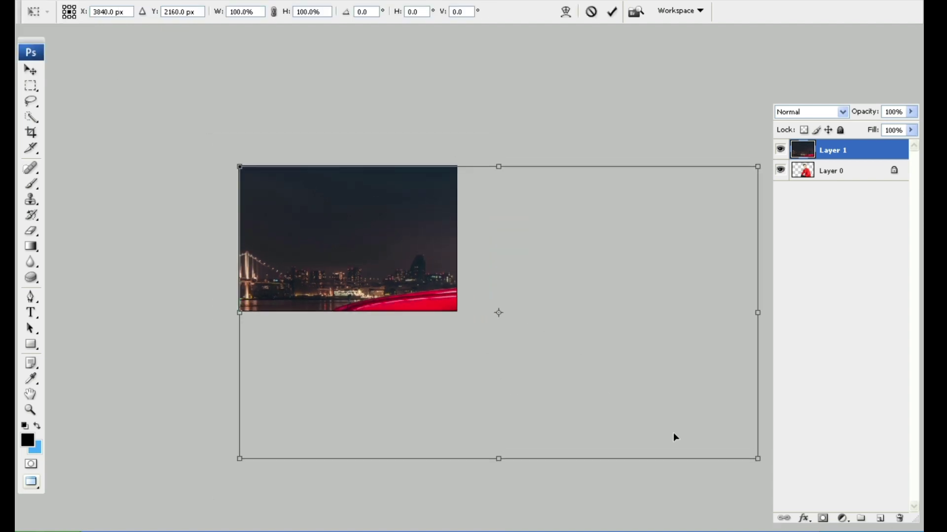
pyautogui.moveTo(758, 459); pyautogui.dragTo(458, 312)
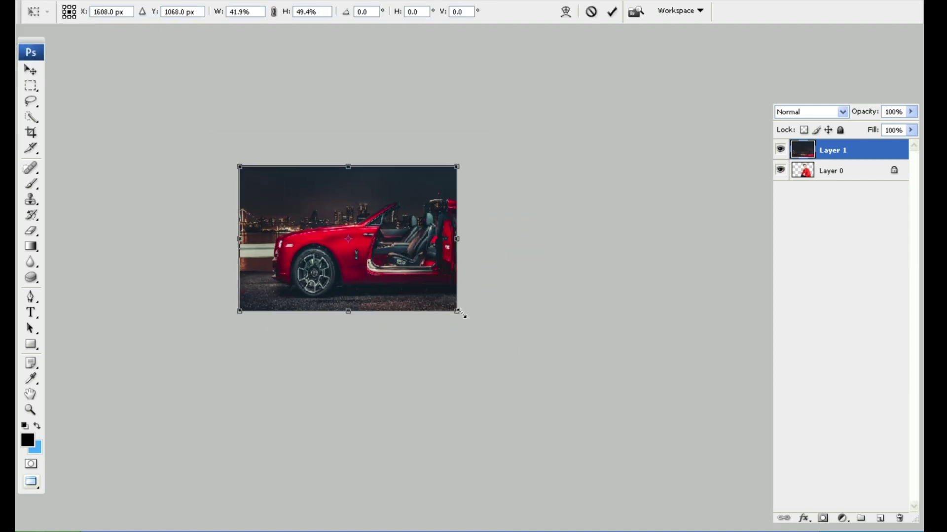
pyautogui.press('Return')
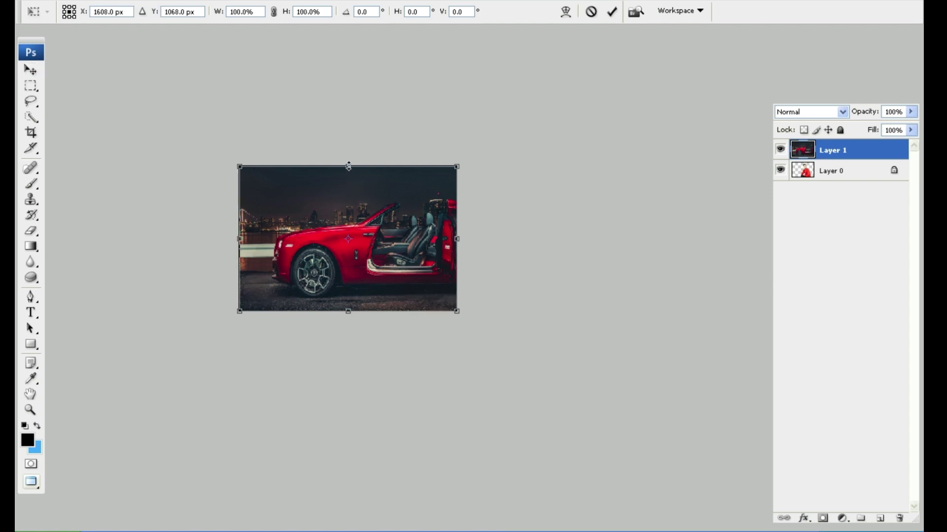
pyautogui.moveTo(349, 174); pyautogui.dragTo(349, 198)
# Step: Stretch the dark sky strip up to the top and send the car layer below Layer 0
pyautogui.press('m')
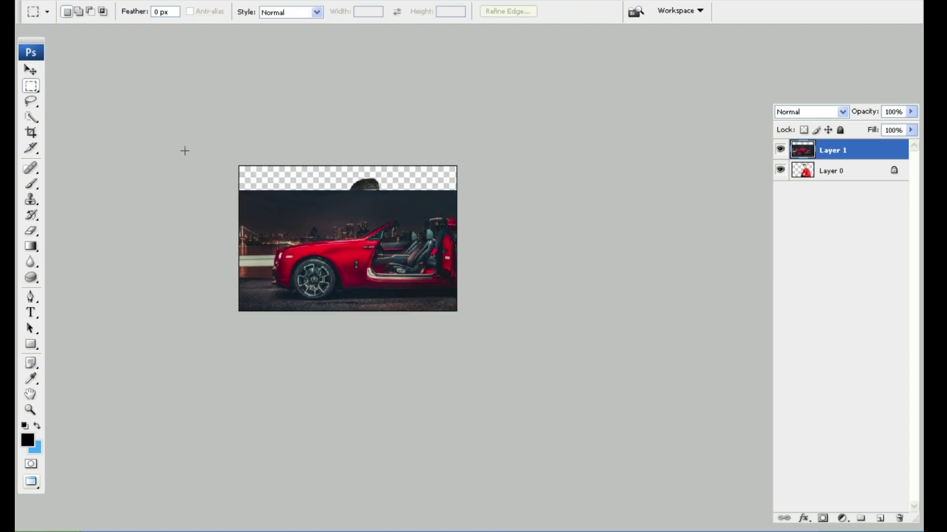
pyautogui.moveTo(232, 191); pyautogui.dragTo(518, 210)
pyautogui.hotkey('ctrl', 't')
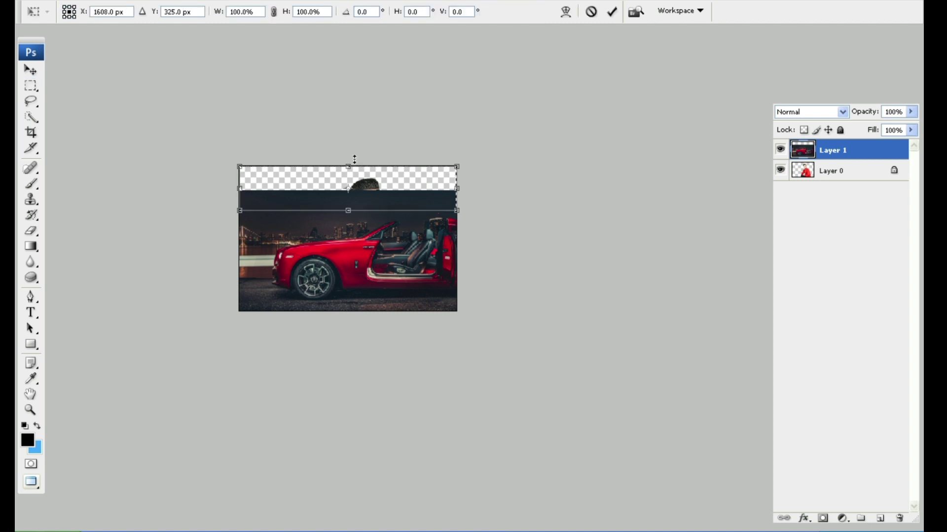
pyautogui.moveTo(356, 158); pyautogui.dragTo(356, 104)
pyautogui.press('Return')
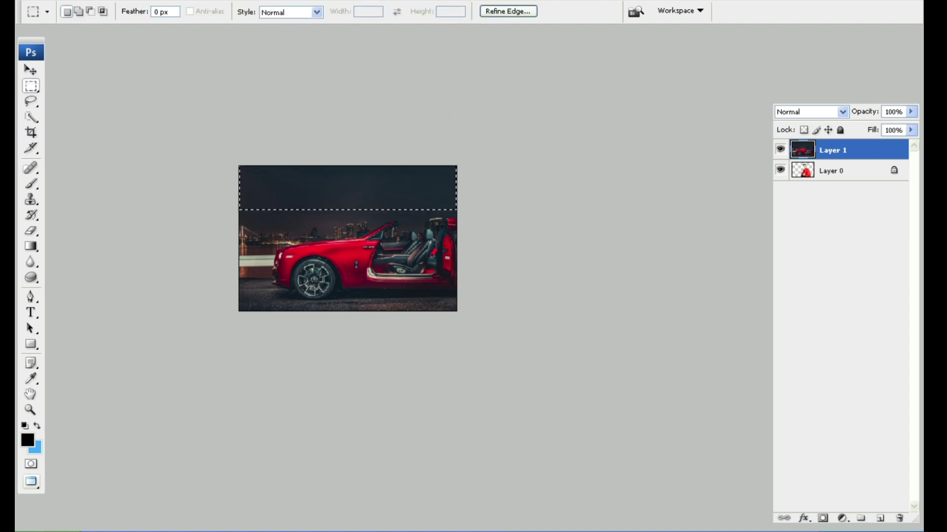
pyautogui.hotkey('ctrl', 'd')
pyautogui.hotkey('ctrl', '[')
pyautogui.hotkey('ctrl', '0')
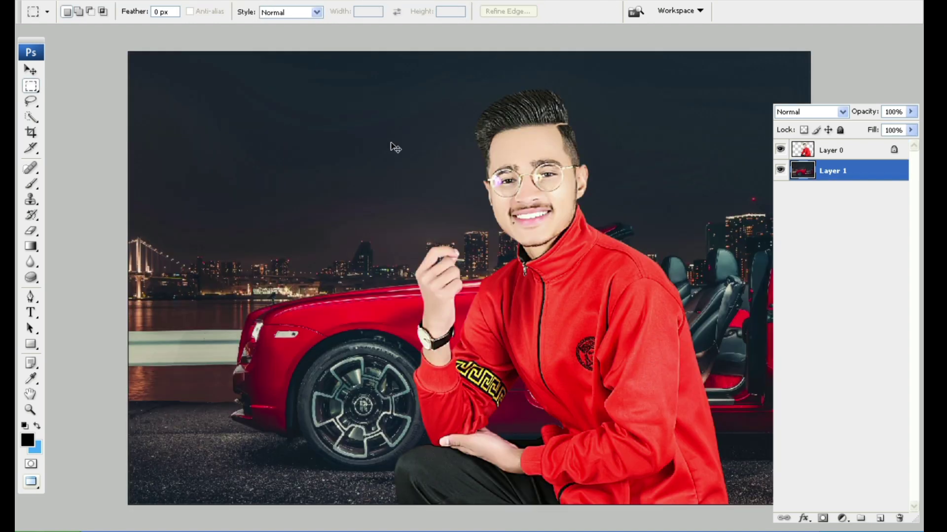
pyautogui.hotkey('ctrl', 't')
pyautogui.hotkey('ctrl', '-')
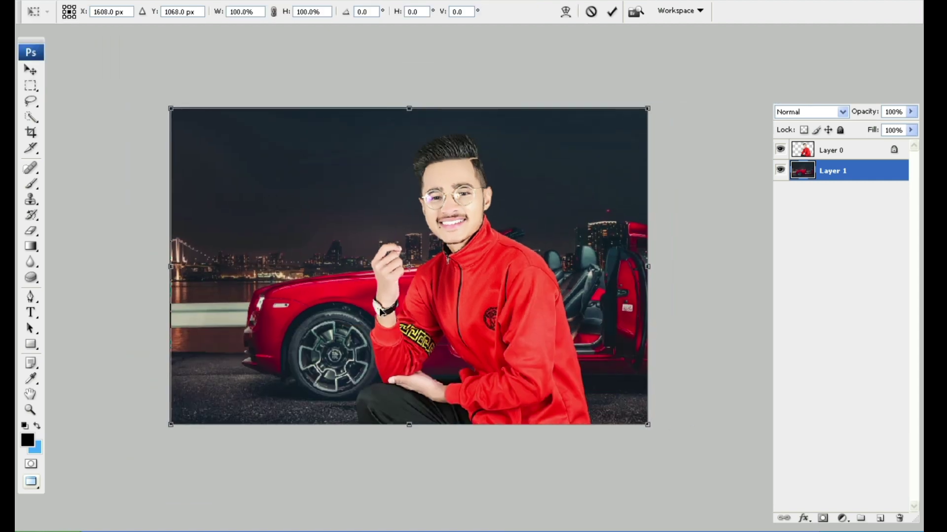
pyautogui.press('Return')
pyautogui.press('m')
pyautogui.moveTo(442, 284); pyautogui.dragTo(377, 285)
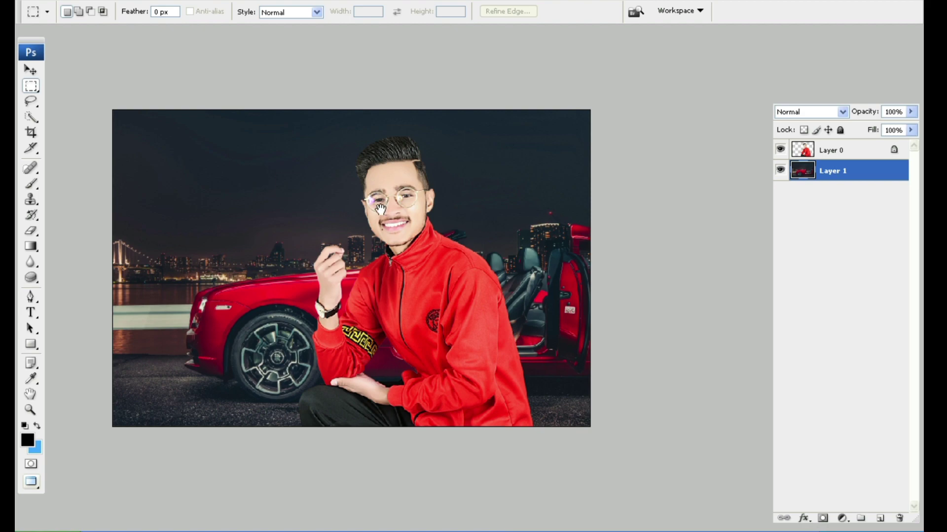
pyautogui.press('z')
pyautogui.click(363, 196)
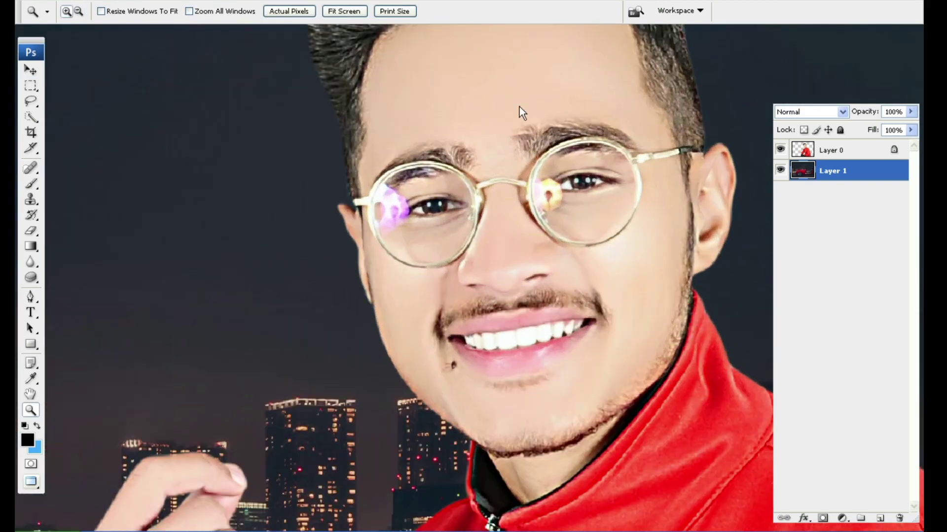
pyautogui.moveTo(520, 107); pyautogui.dragTo(361, 251)
pyautogui.hotkey('ctrl', '0')
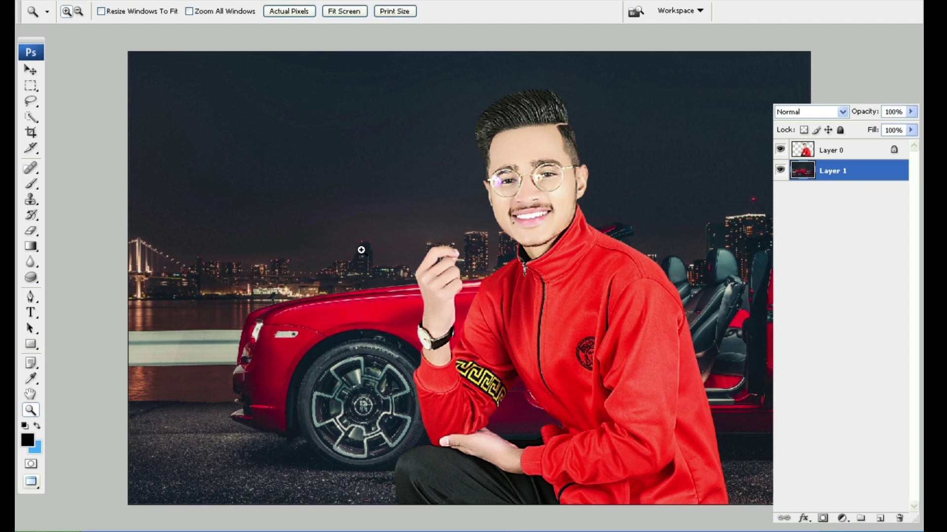
# Step: Boost the car background's saturation with Hue/Saturation (+38)
pyautogui.hotkey('ctrl', 'u')
pyautogui.press('Tab')
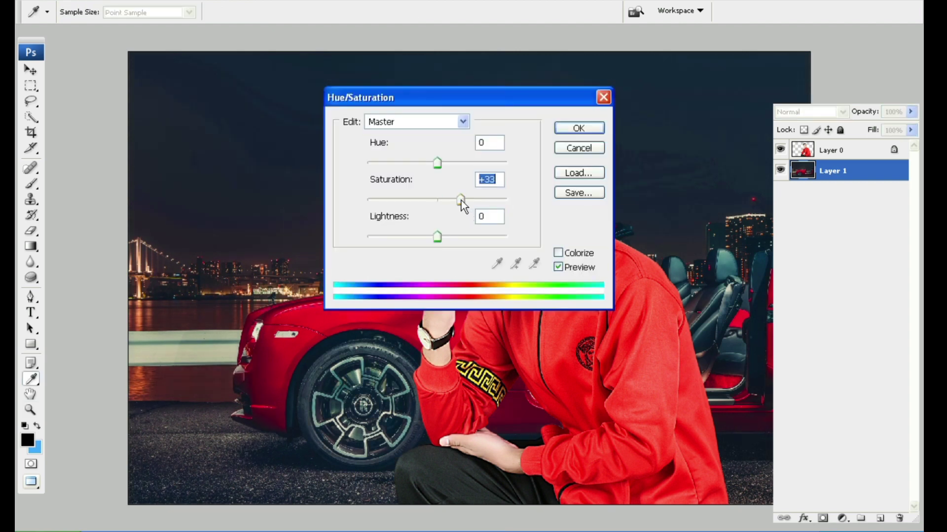
pyautogui.write('-100')
pyautogui.press('Return')
pyautogui.keyDown('alt'); pyautogui.click(460, 200); pyautogui.keyUp('alt')
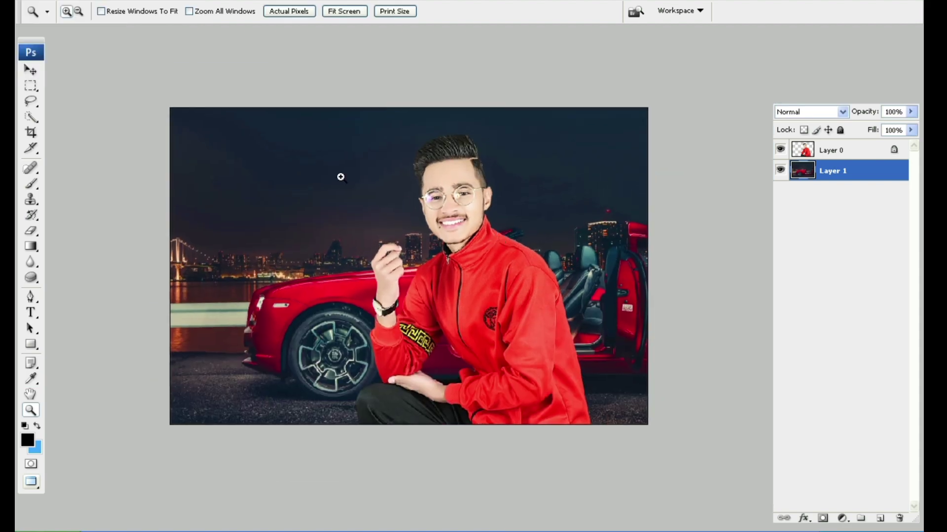
# Step: Soften the car background with a 12-pixel Box Blur
pyautogui.click(164, 2)
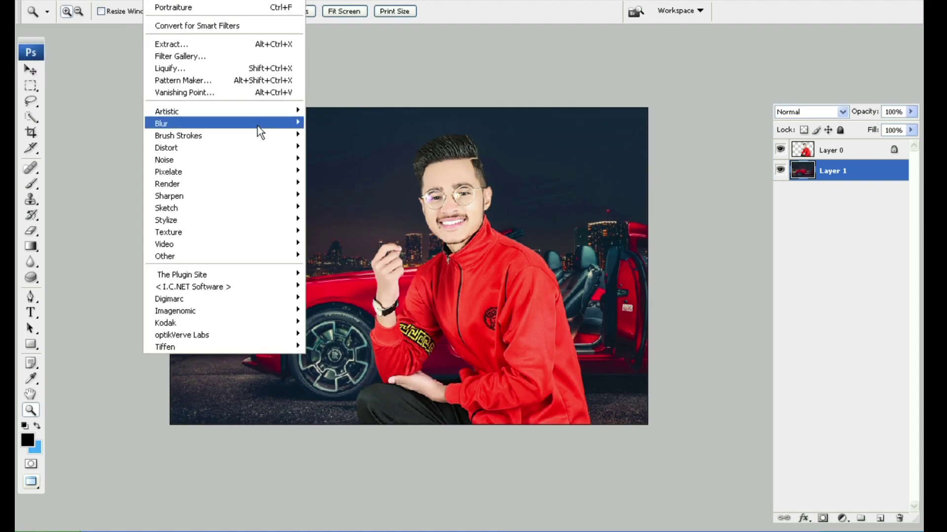
pyautogui.moveTo(222, 122)
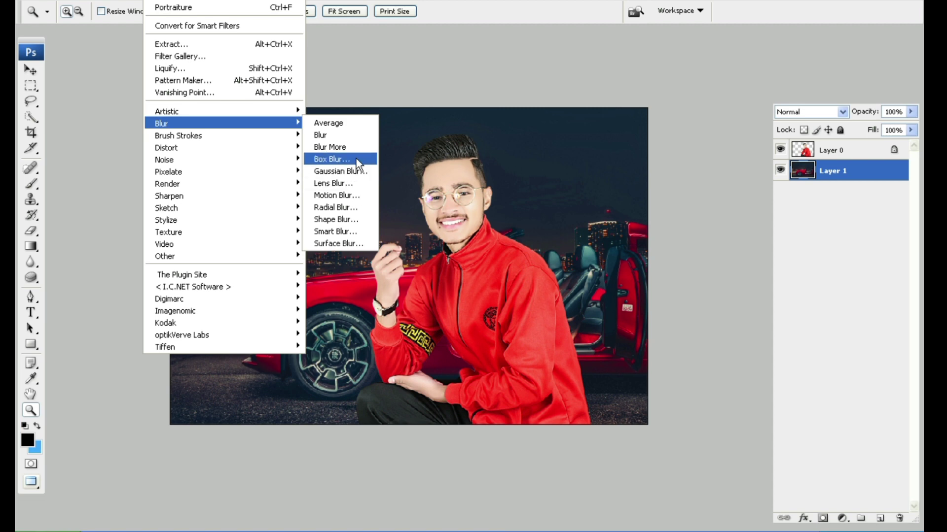
pyautogui.click(356, 158)
pyautogui.write('1')
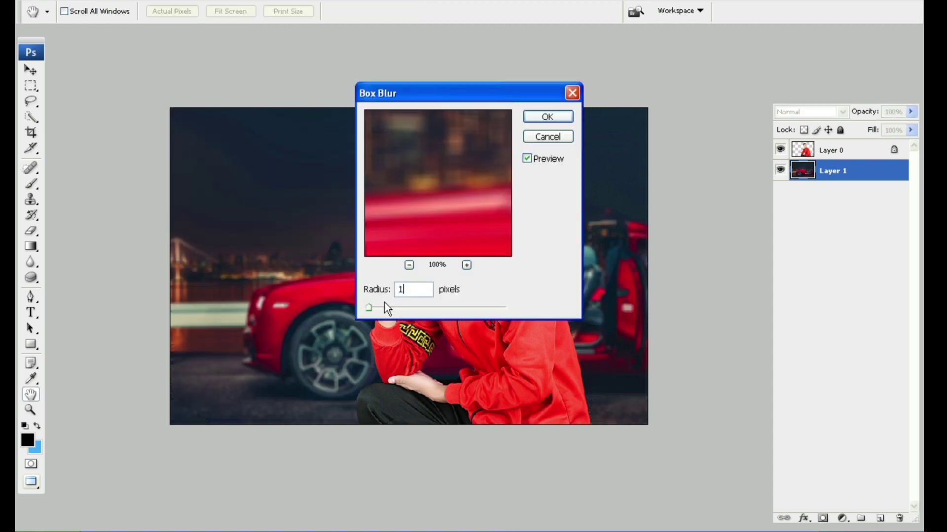
pyautogui.write('2')
pyautogui.press('Return')
pyautogui.press('z')
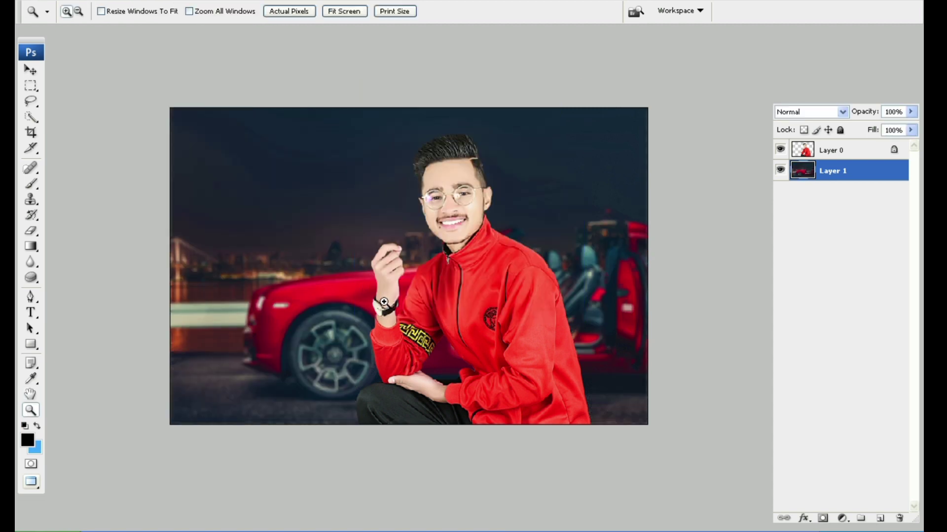
pyautogui.click(863, 157)
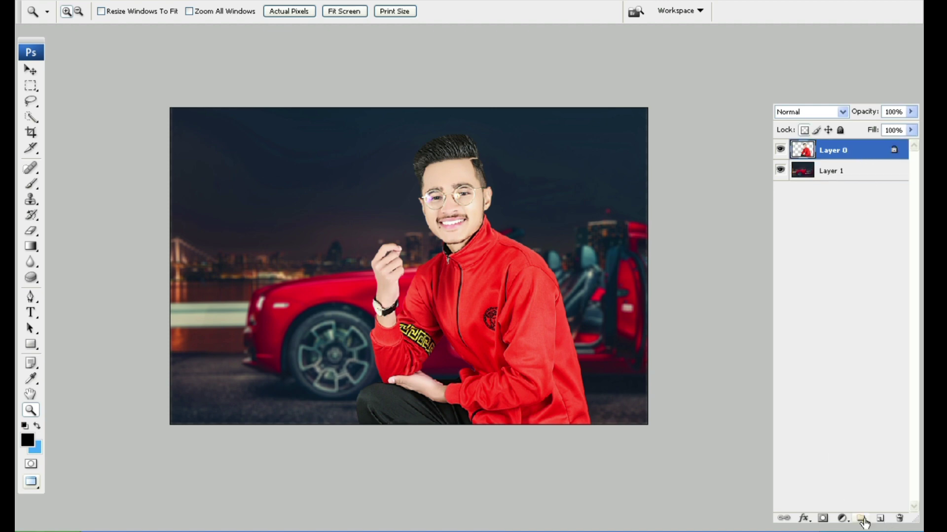
# Step: Add a new layer filled with black at 50% opacity
pyautogui.click(881, 519)
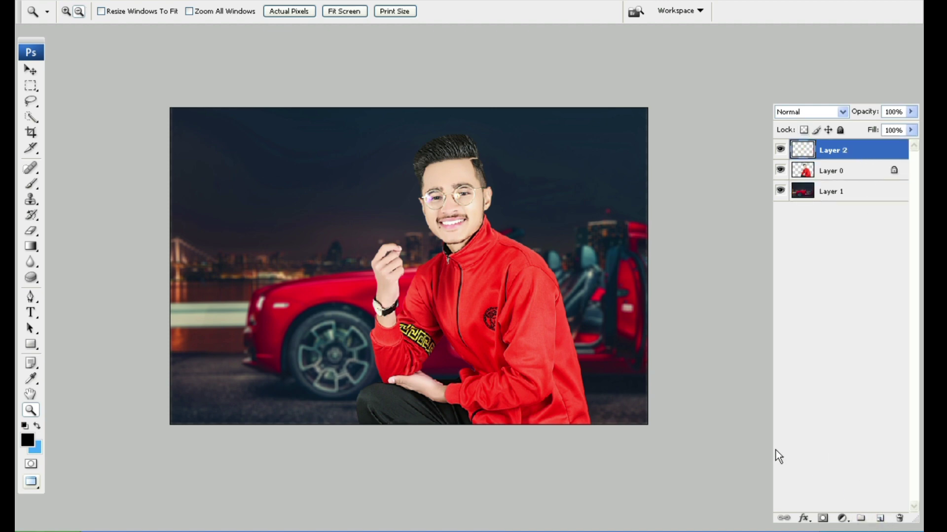
pyautogui.hotkey('alt', 'BackSpace')
pyautogui.press('v')
pyautogui.press('5')
# Step: Erase the black layer's centre with a huge soft eraser, leaving dark edges
pyautogui.press('e')
pyautogui.rightClick(446, 330)
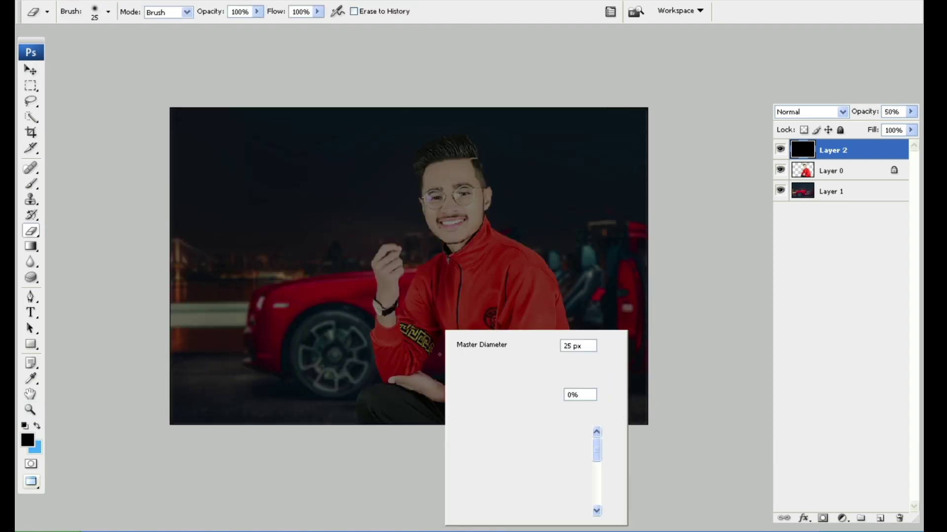
pyautogui.click(592, 359)
pyautogui.press('Return')
pyautogui.moveTo(366, 237)
pyautogui.mouseDown()
pyautogui.moveTo(391, 317)
pyautogui.moveTo(381, 313)
pyautogui.mouseUp()
pyautogui.press(']')
pyautogui.press(']')
pyautogui.press(']')
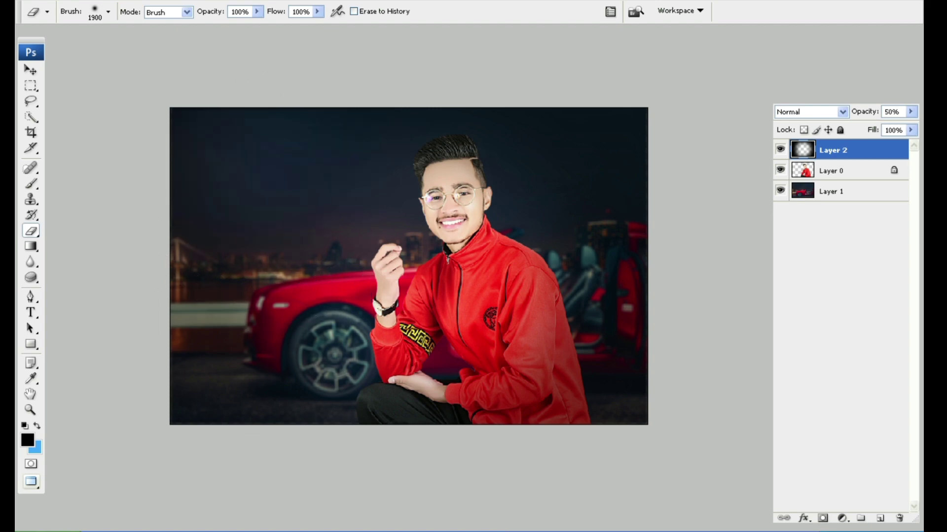
pyautogui.moveTo(276, 180)
pyautogui.mouseDown()
pyautogui.moveTo(581, 317)
pyautogui.moveTo(533, 182)
pyautogui.moveTo(490, 191)
pyautogui.mouseUp()
pyautogui.press(']')
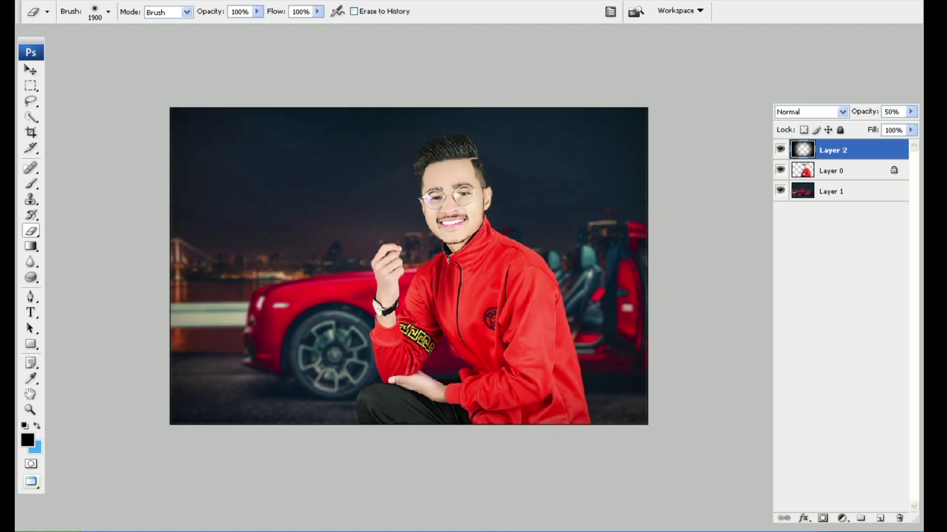
pyautogui.press('z')
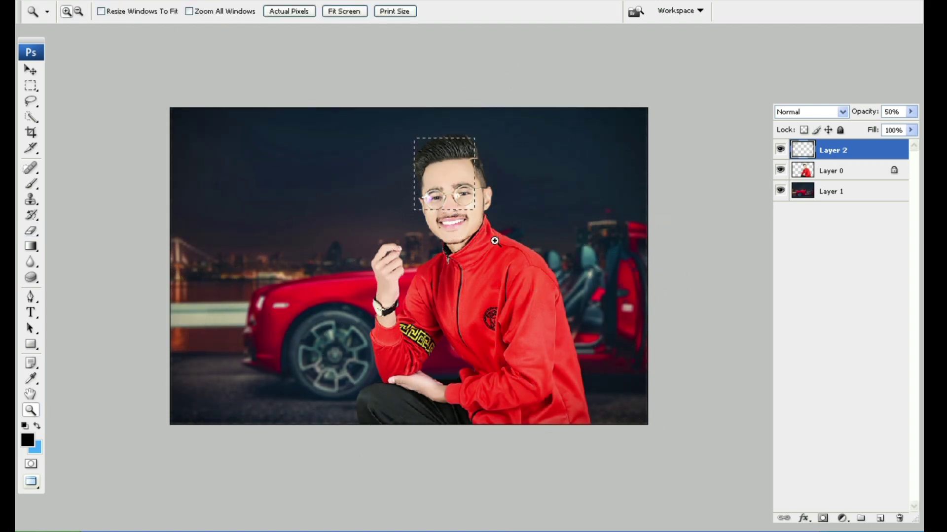
pyautogui.moveTo(412, 138); pyautogui.dragTo(454, 199)
pyautogui.hotkey('ctrl', '-')
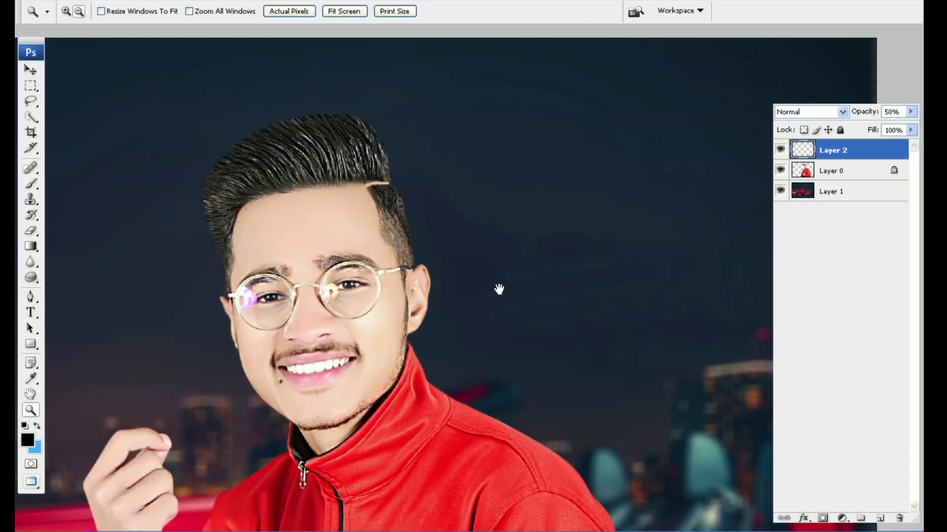
pyautogui.hotkey('ctrl', '-')
pyautogui.hotkey('ctrl', '-')
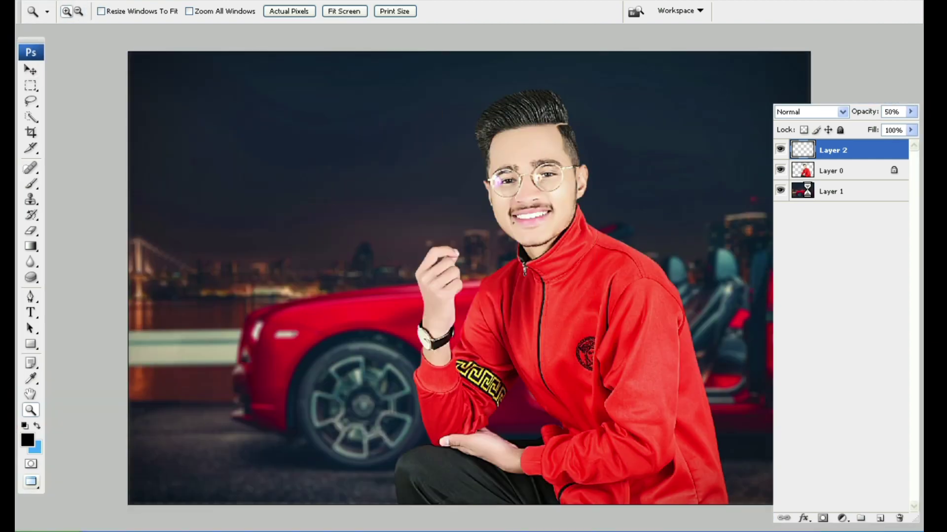
pyautogui.hotkey('ctrl', '-')
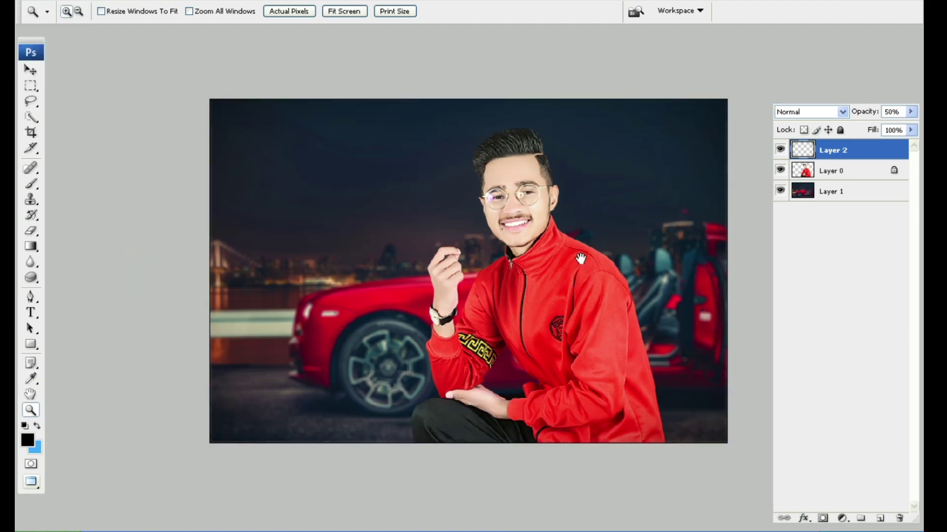